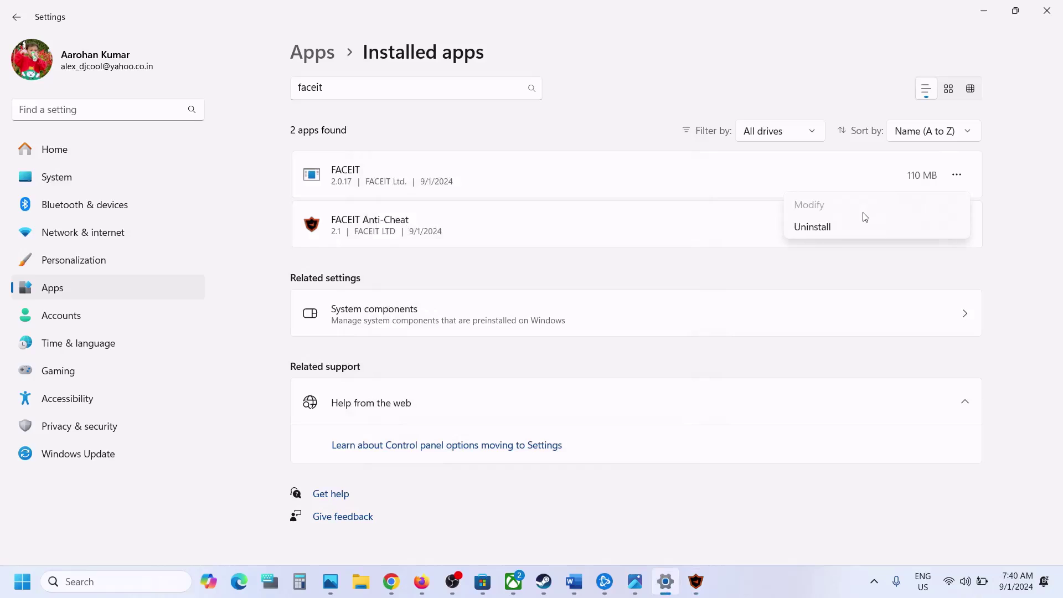
# - Uninstall the FACEIT app from Installed apps and minimize Settings
pyautogui.click(831, 232)
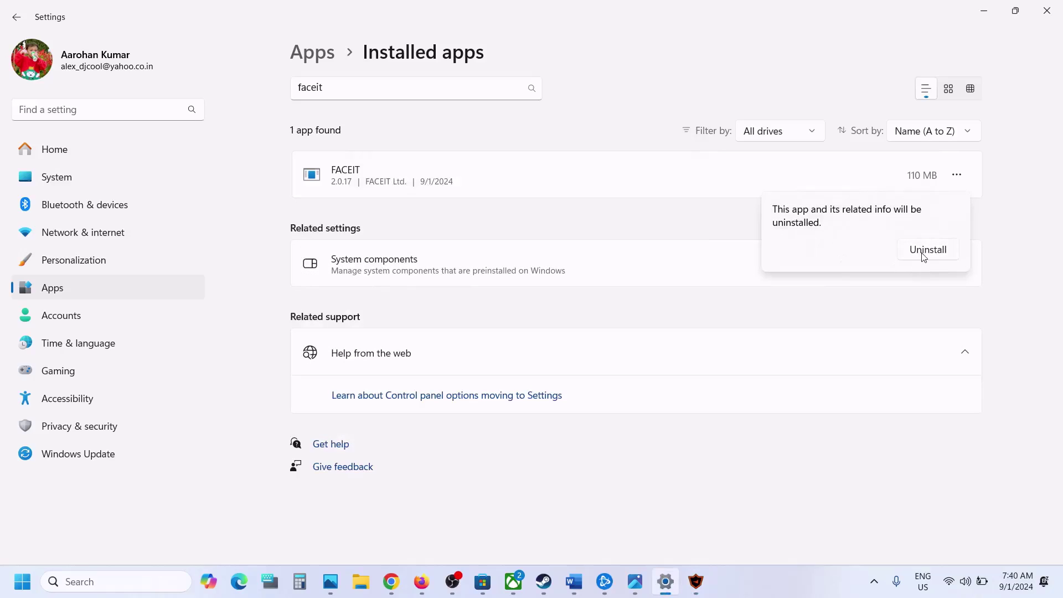
pyautogui.click(926, 251)
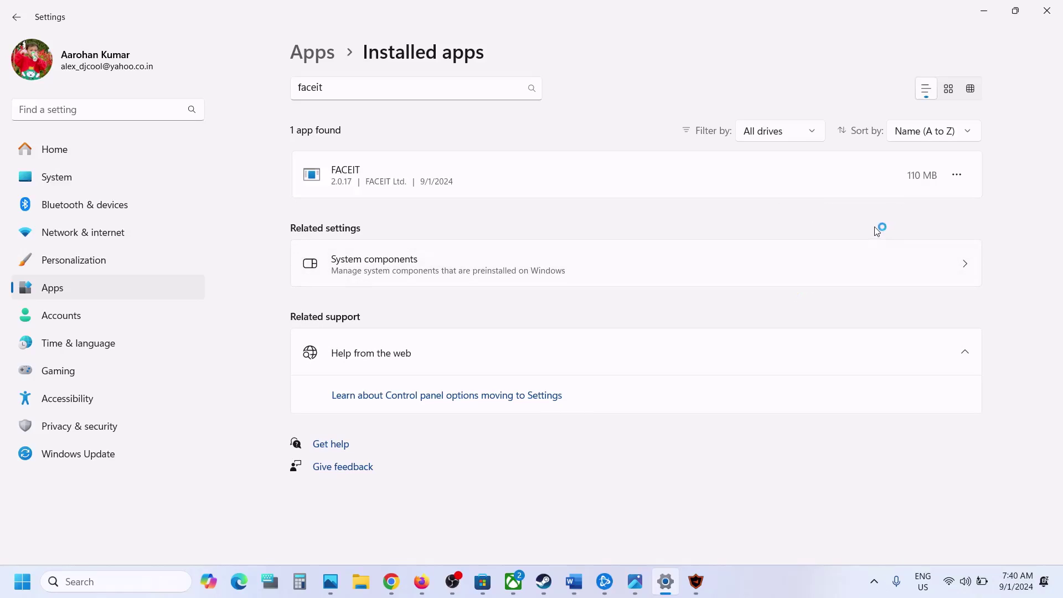
pyautogui.click(987, 17)
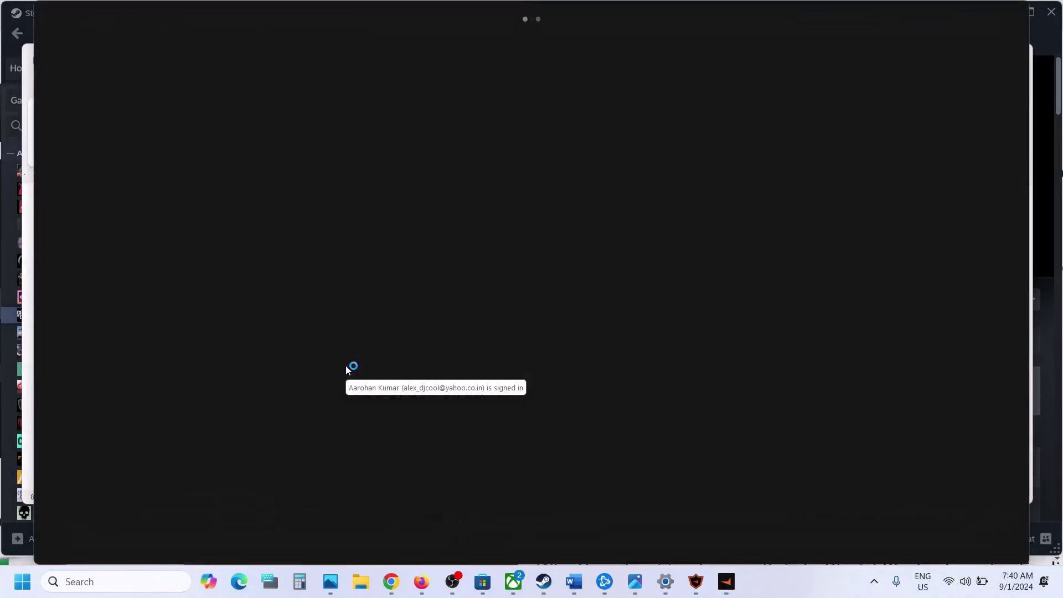
# - Show the PC's restart option among the power choices and dismiss the FACEIT AC uninstall message
pyautogui.click(22, 582)
pyautogui.click(409, 542)
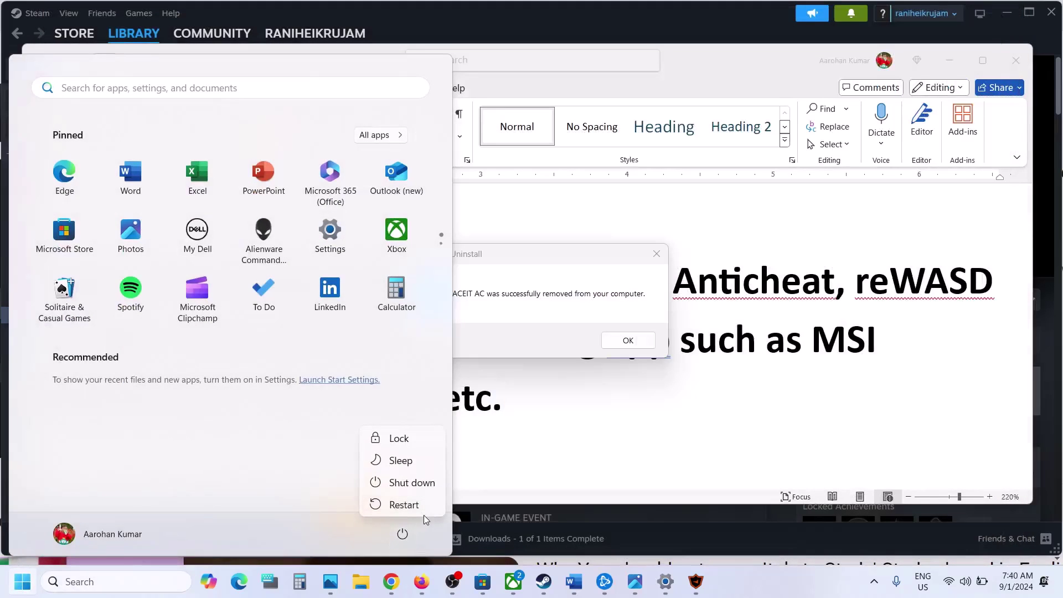
pyautogui.click(627, 340)
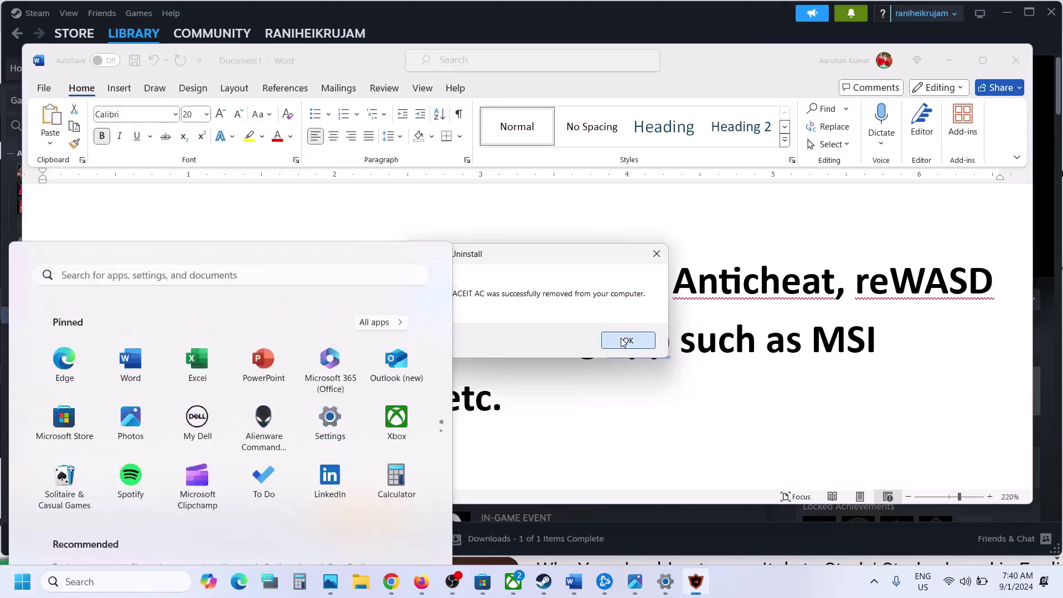
# - Review Step 2 in the Word document, highlighting the reWASD, DS4 and overclocking app instructions
pyautogui.rightClick(850, 267)
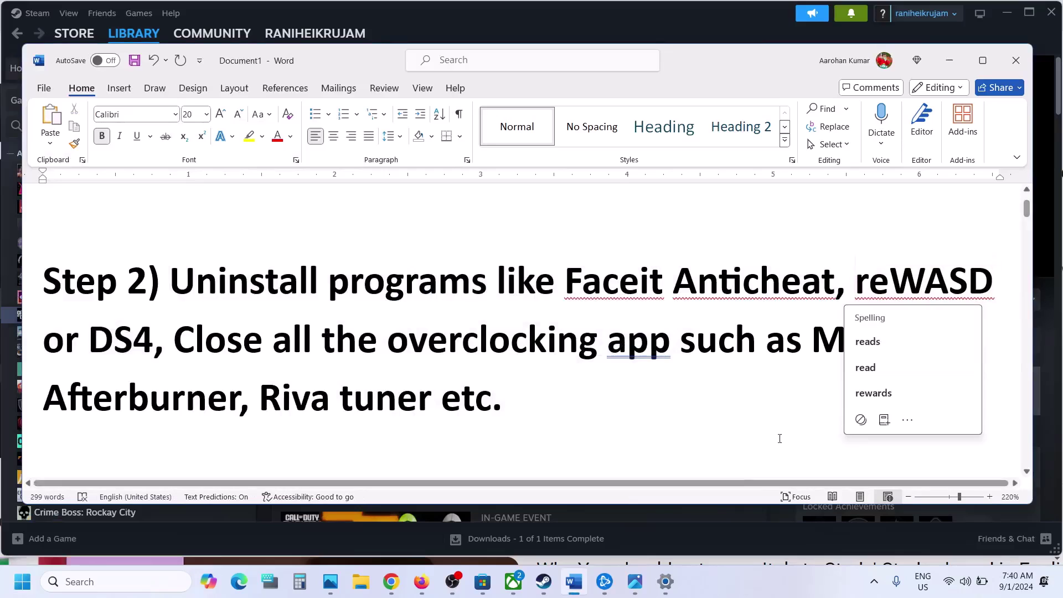
pyautogui.click(717, 588)
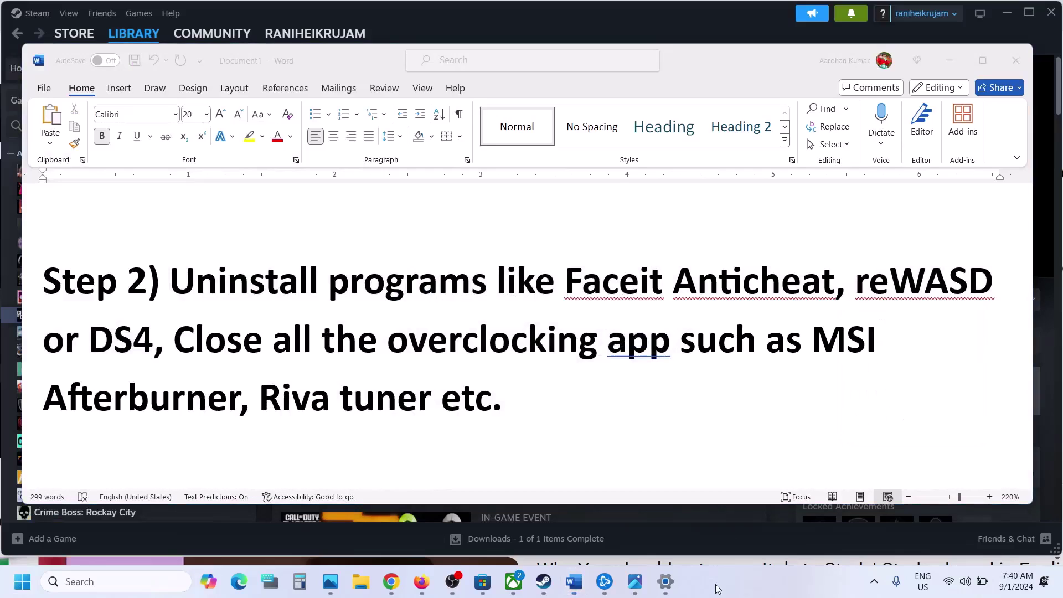
pyautogui.click(858, 286)
pyautogui.moveTo(858, 287); pyautogui.dragTo(160, 352)
pyautogui.click(171, 347)
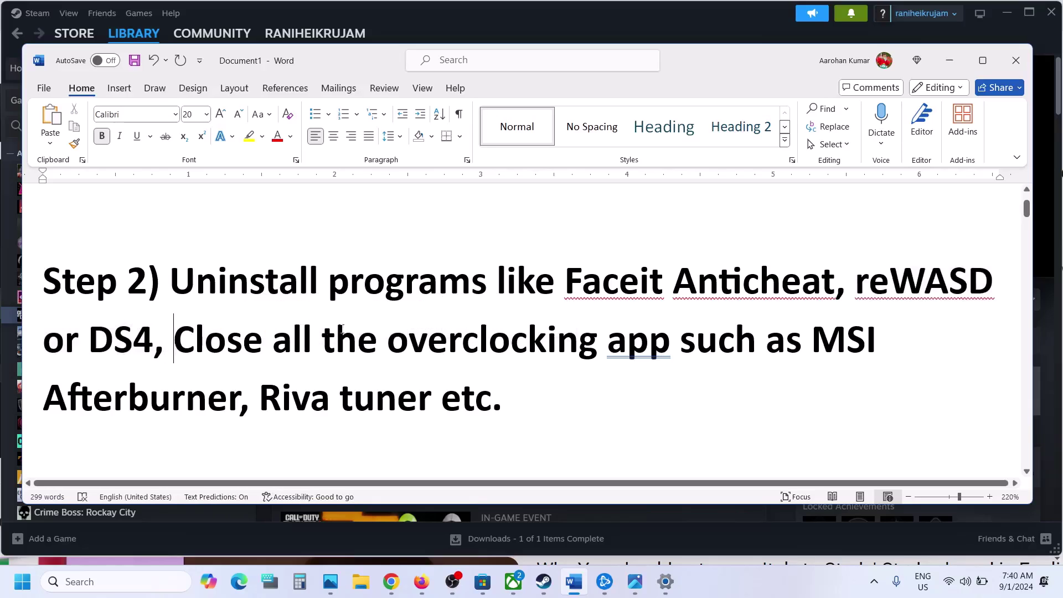
pyautogui.keyDown('shift'); pyautogui.click(679, 333); pyautogui.keyUp('shift')
pyautogui.moveTo(678, 333); pyautogui.dragTo(473, 400)
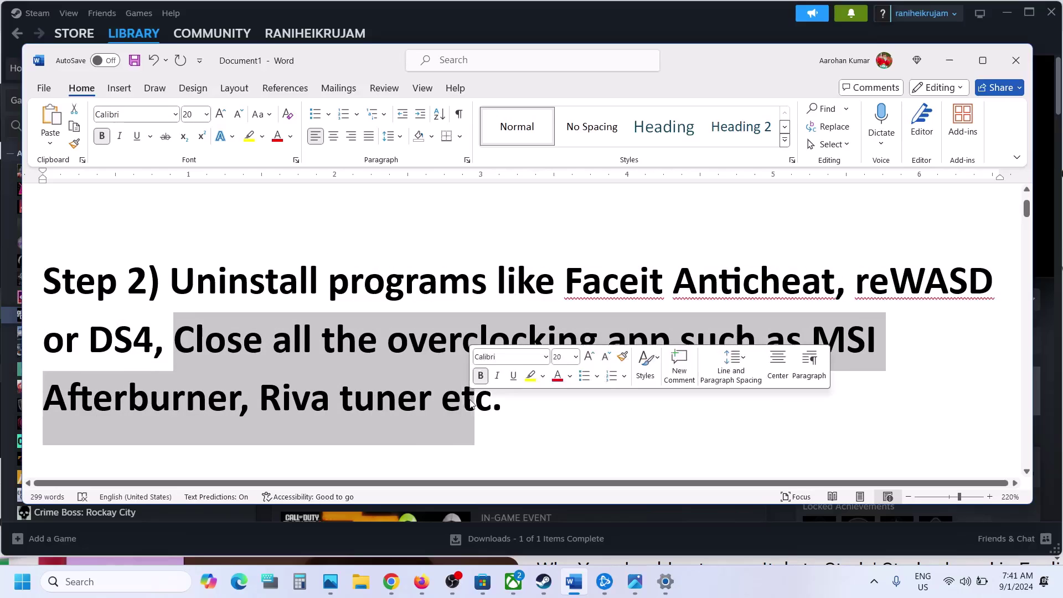
pyautogui.click(400, 372)
pyautogui.moveTo(256, 352); pyautogui.dragTo(809, 340)
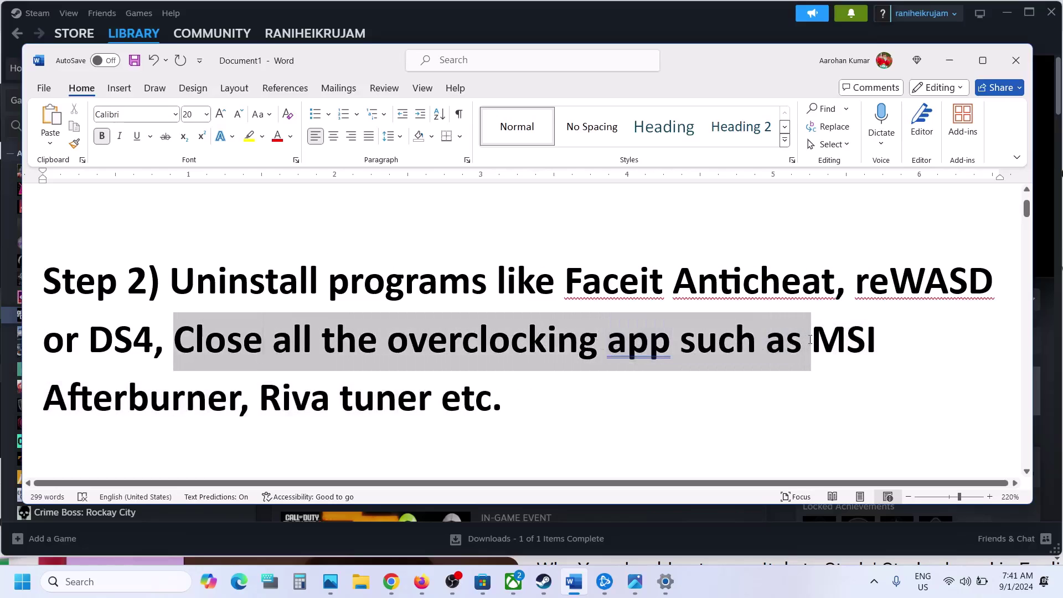
pyautogui.click(397, 409)
# - Highlight Step 3 for Game Pass users and its video link, view the video's YouTube listing, and return to the document
pyautogui.scroll(-3, 398, 412)
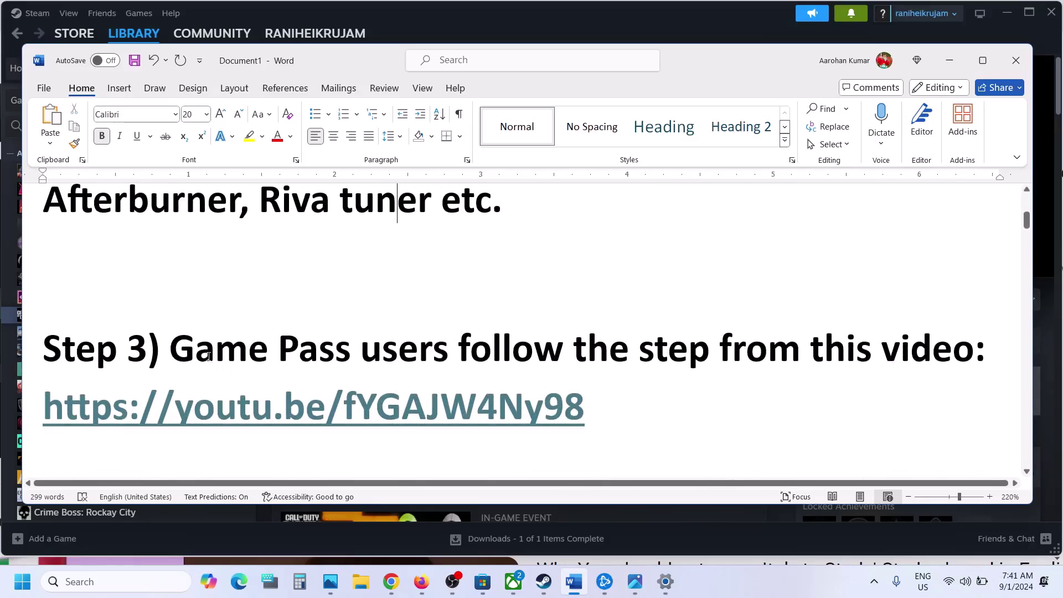
pyautogui.moveTo(208, 356); pyautogui.dragTo(706, 352)
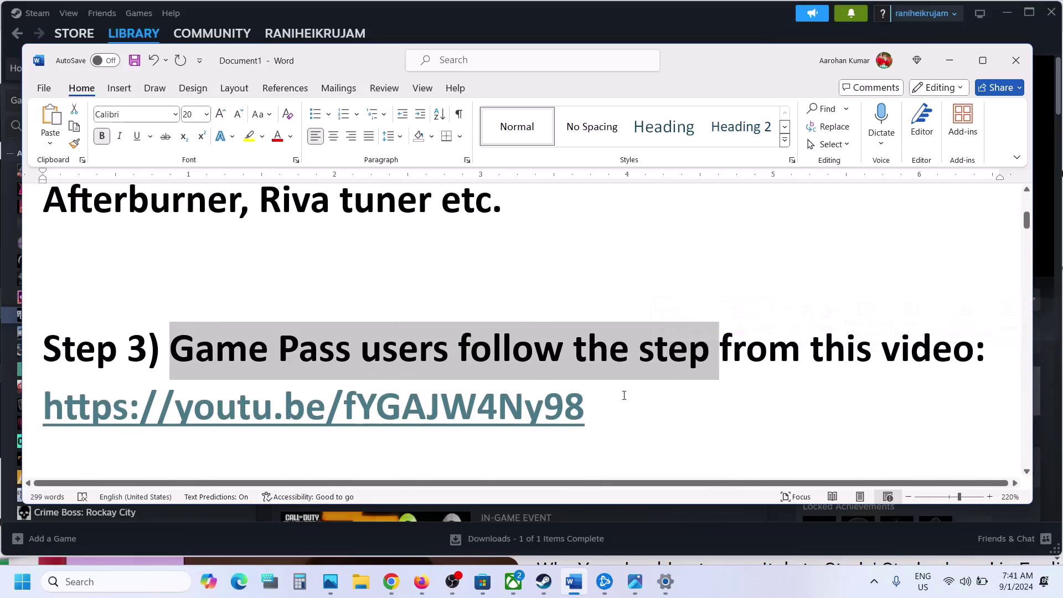
pyautogui.moveTo(624, 395); pyautogui.dragTo(41, 435)
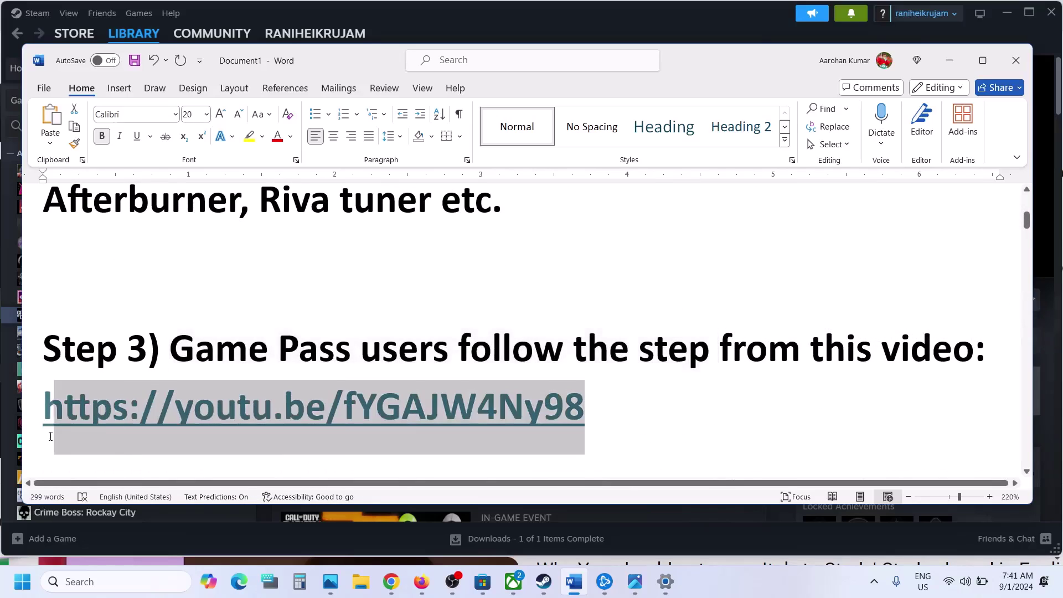
pyautogui.keyDown('ctrl'); pyautogui.click(406, 424); pyautogui.keyUp('ctrl')
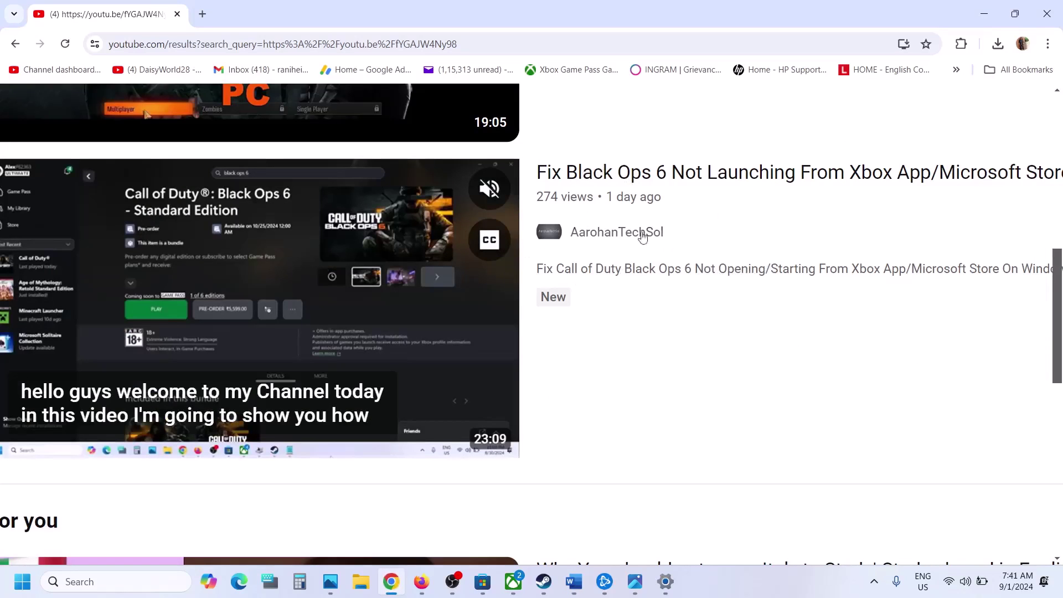
pyautogui.click(980, 15)
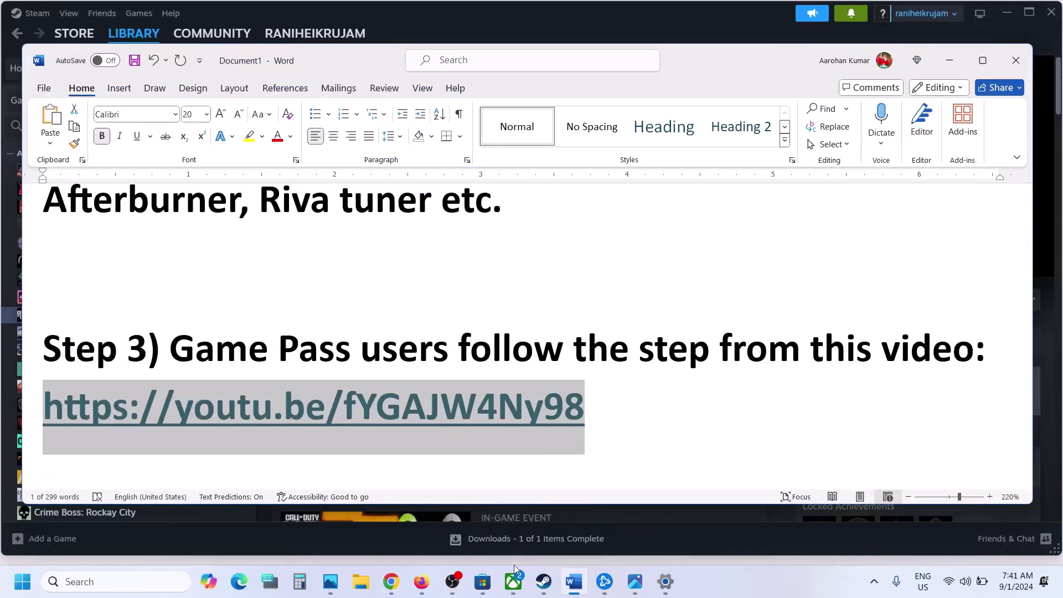
pyautogui.click(513, 579)
pyautogui.click(513, 578)
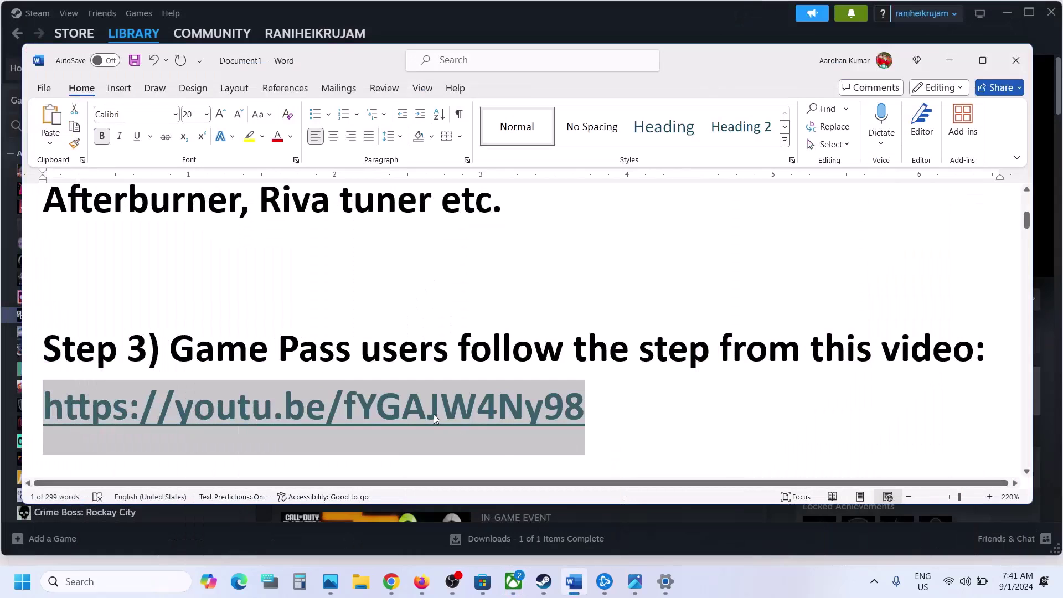
# - Highlight Step 4 and switch to Steam to locate the file integrity check in Call of Duty's Installed Files properties
pyautogui.scroll(-3, 435, 418)
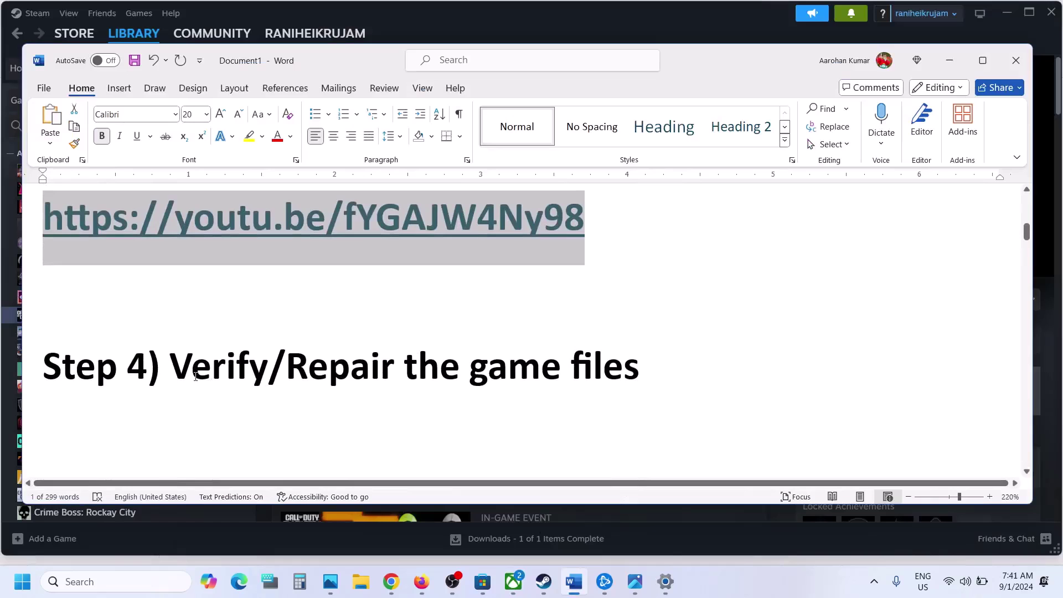
pyautogui.moveTo(195, 376); pyautogui.dragTo(567, 381)
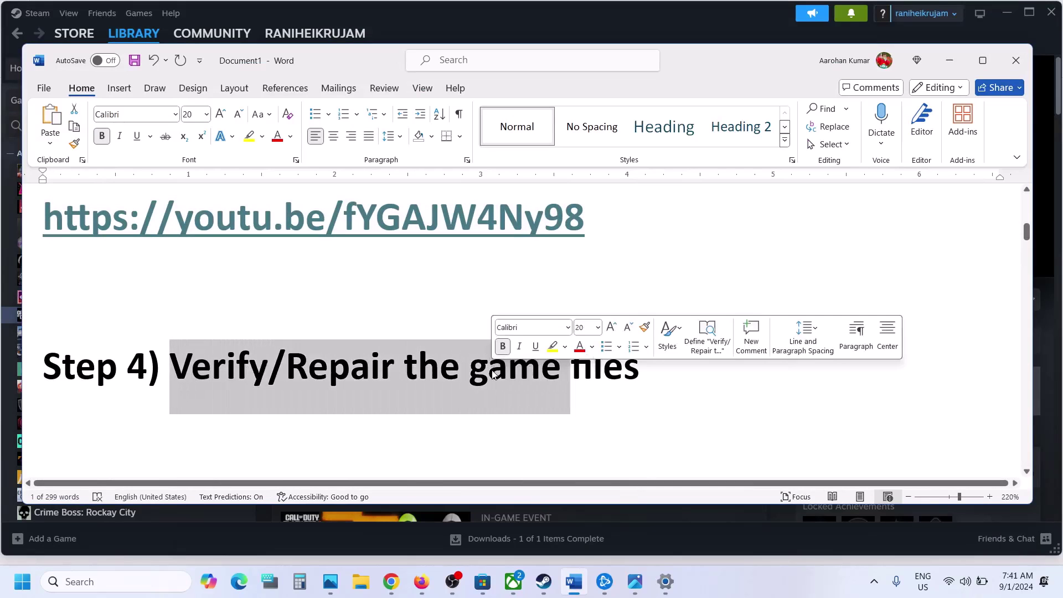
pyautogui.click(548, 589)
pyautogui.rightClick(144, 321)
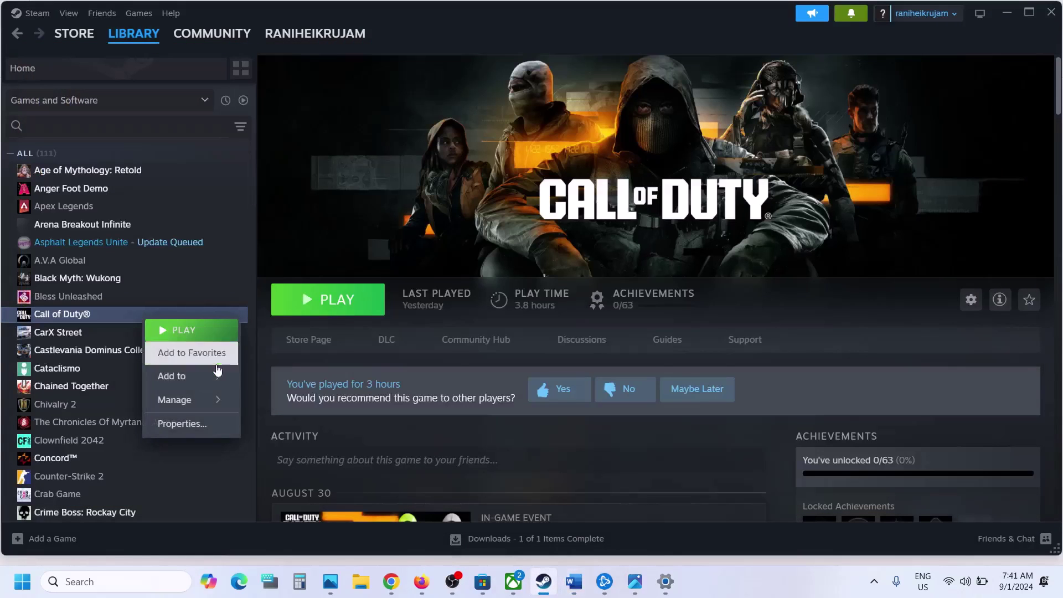
pyautogui.click(177, 423)
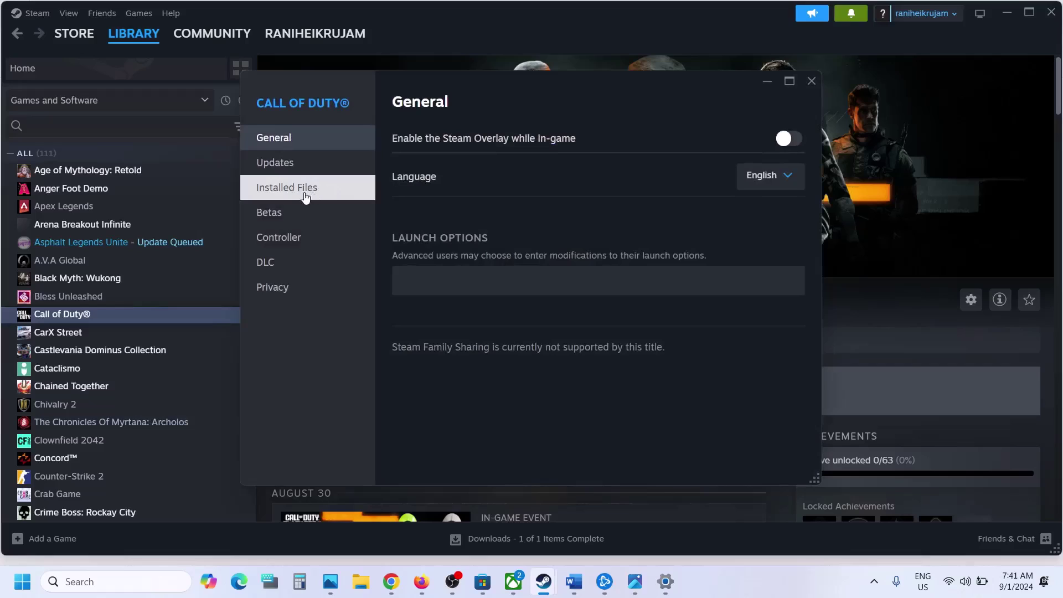
pyautogui.click(287, 188)
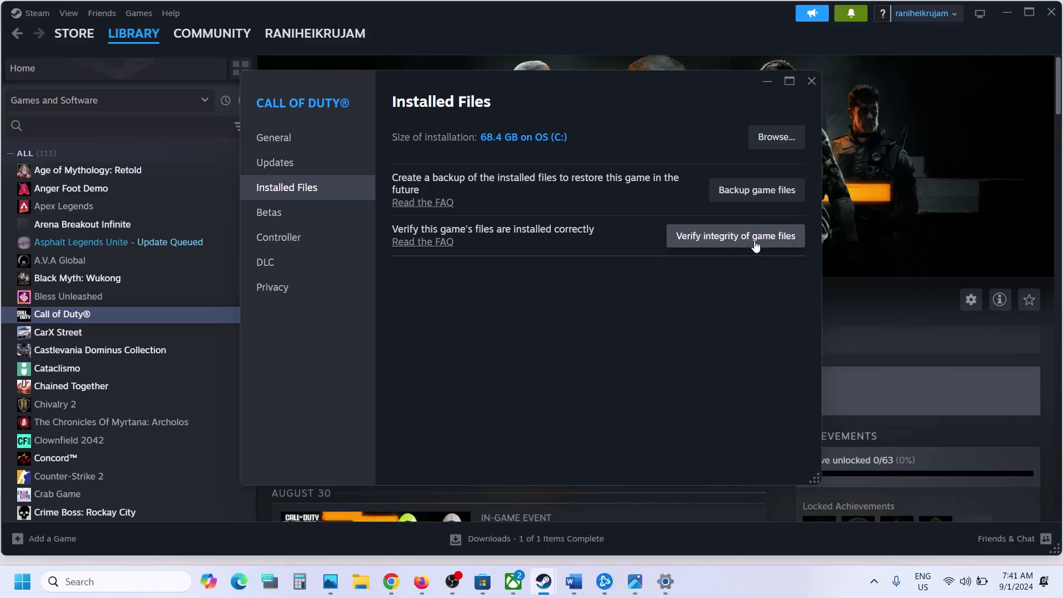
pyautogui.click(809, 83)
# - Switch to Battle.net to show Call of Duty's Scan and Repair option, and return to the Word document
pyautogui.click(603, 580)
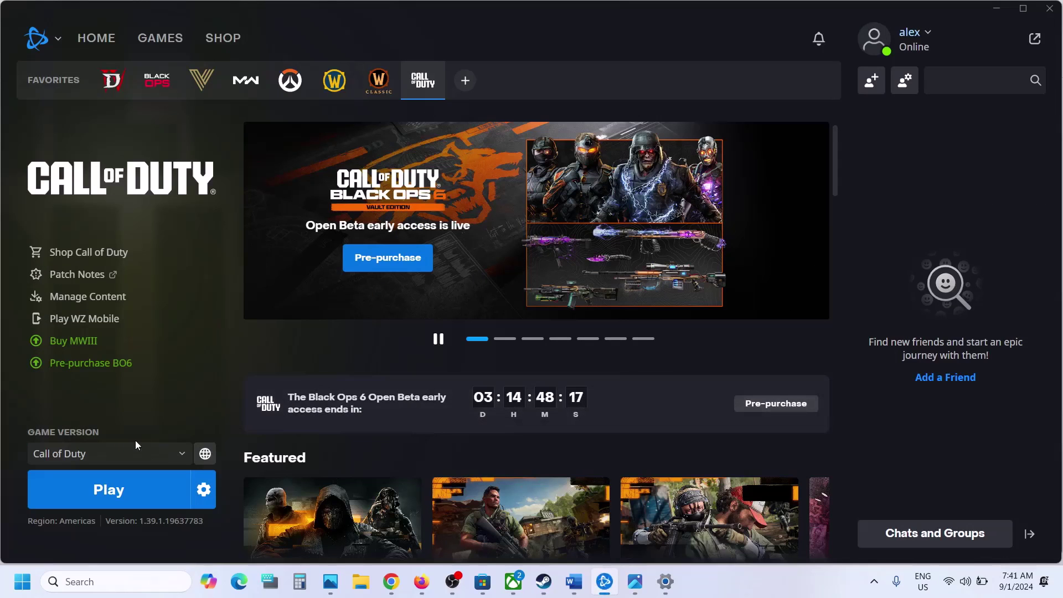
pyautogui.click(203, 489)
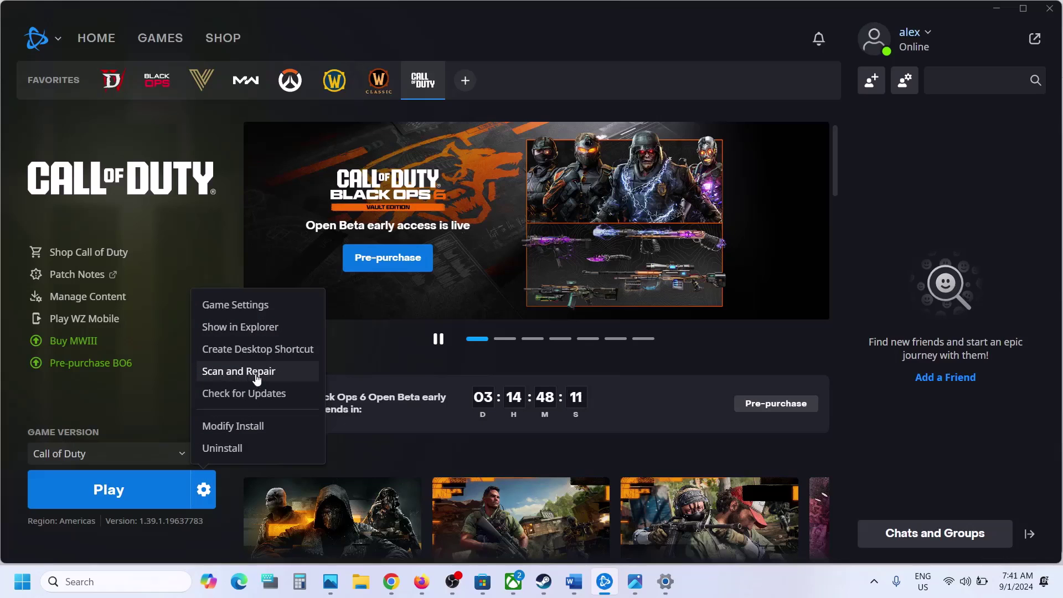
pyautogui.hotkey('alt', 'Tab')
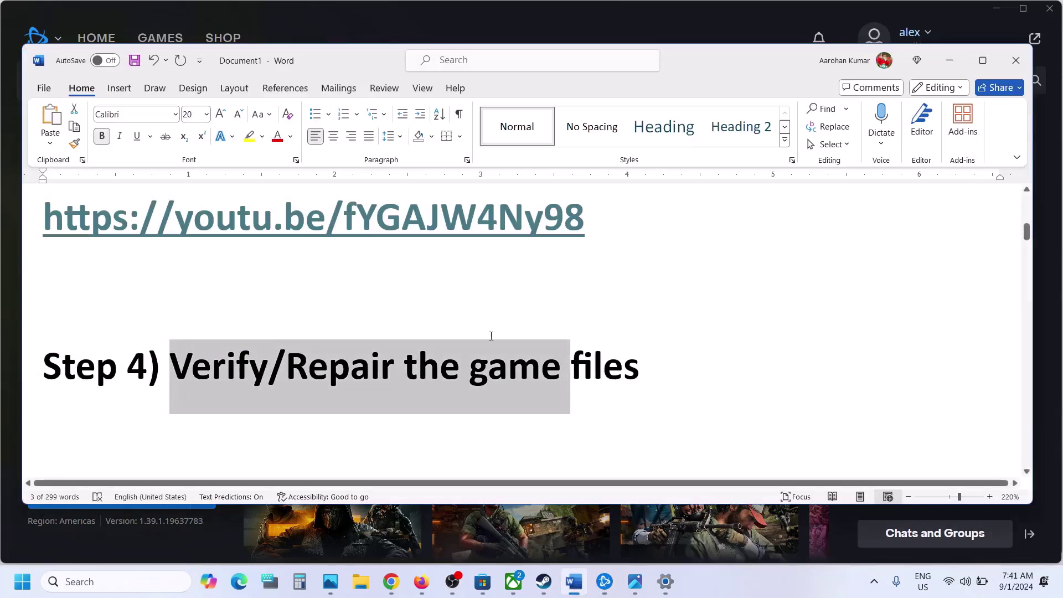
# - Highlight the Step 5 "Modify Installation" heading in the document
pyautogui.scroll(-3, 460, 331)
pyautogui.click(227, 304)
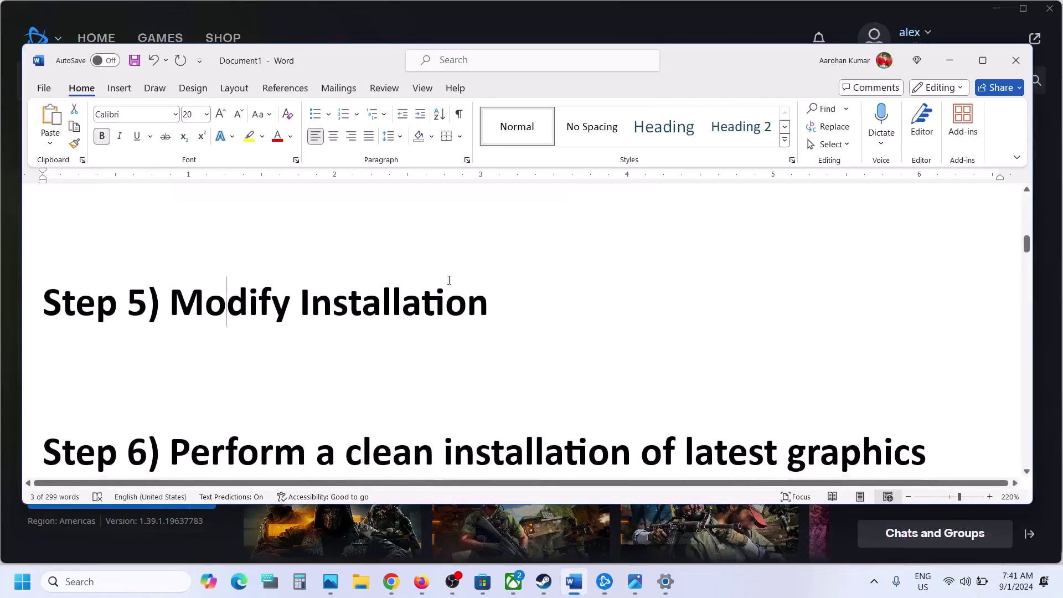
pyautogui.moveTo(169, 304); pyautogui.dragTo(512, 307)
# - Switch to Steam, examine which Call of Duty DLC are selected for installation in the DLC manager, and close it
pyautogui.click(206, 542)
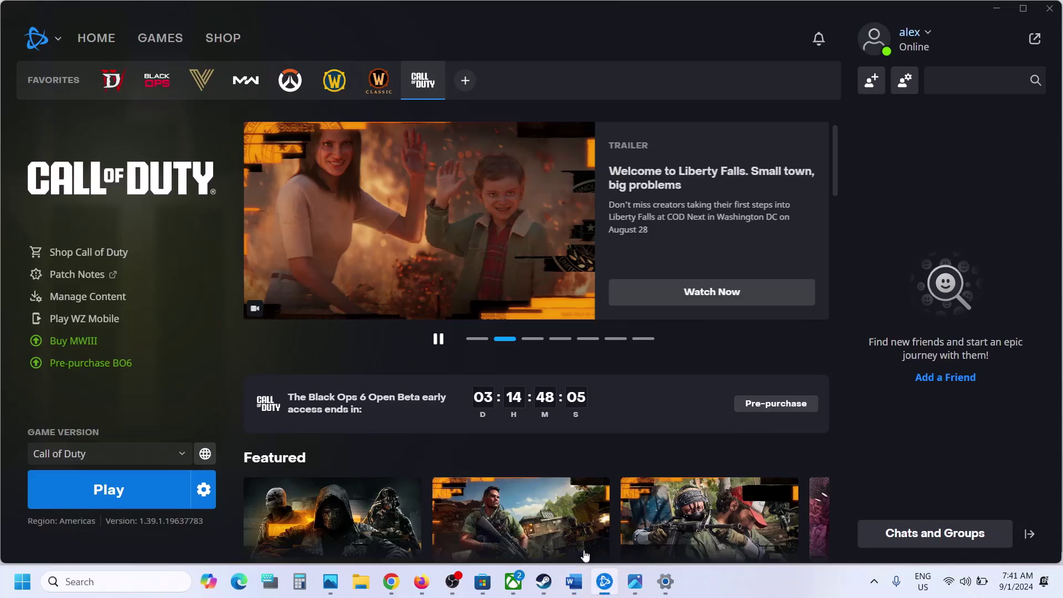
pyautogui.click(548, 581)
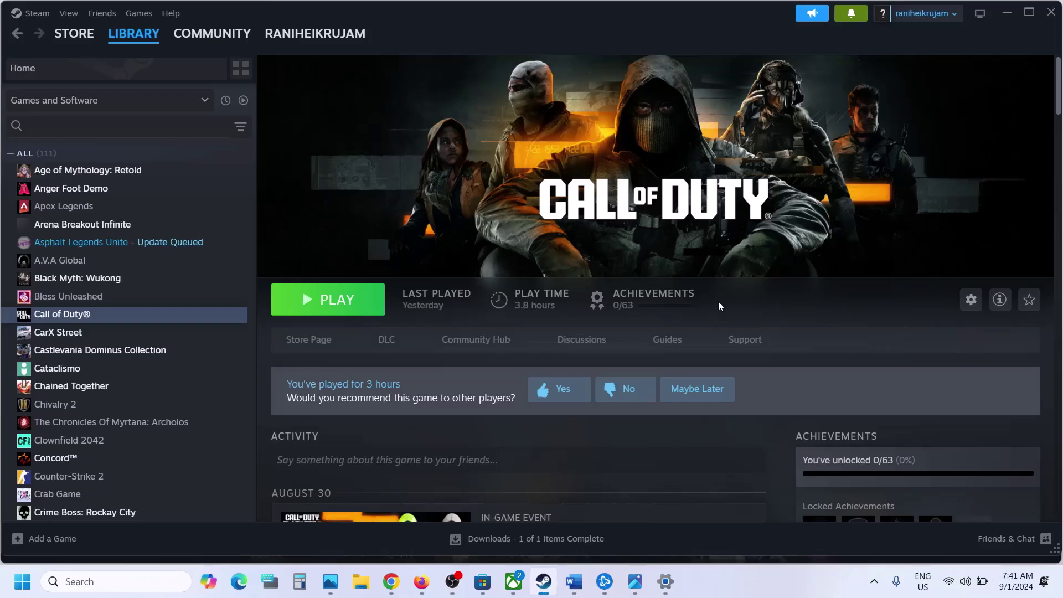
pyautogui.scroll(-5, 814, 380)
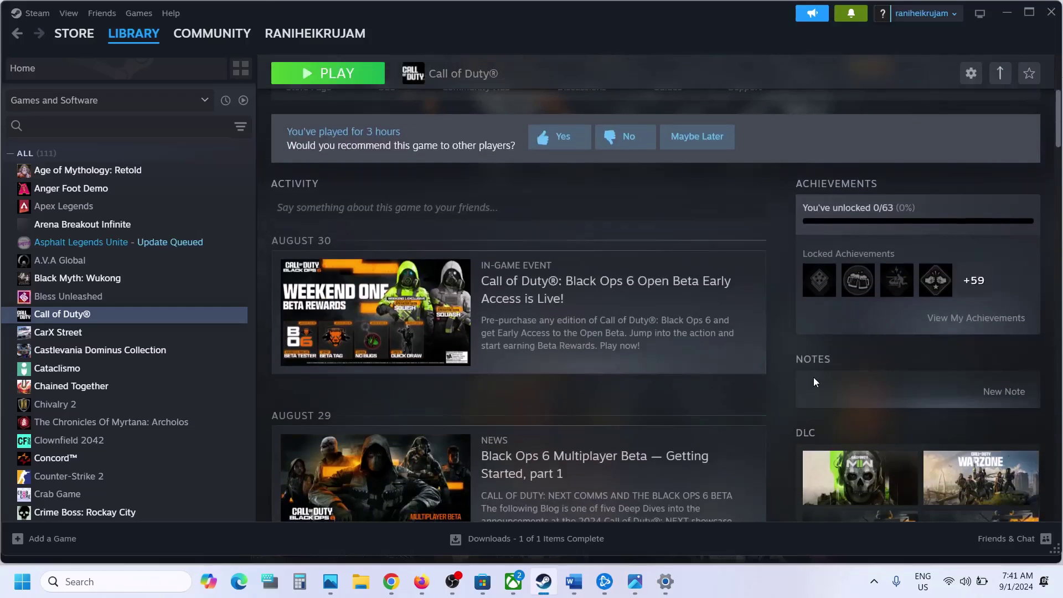
pyautogui.scroll(-3, 813, 377)
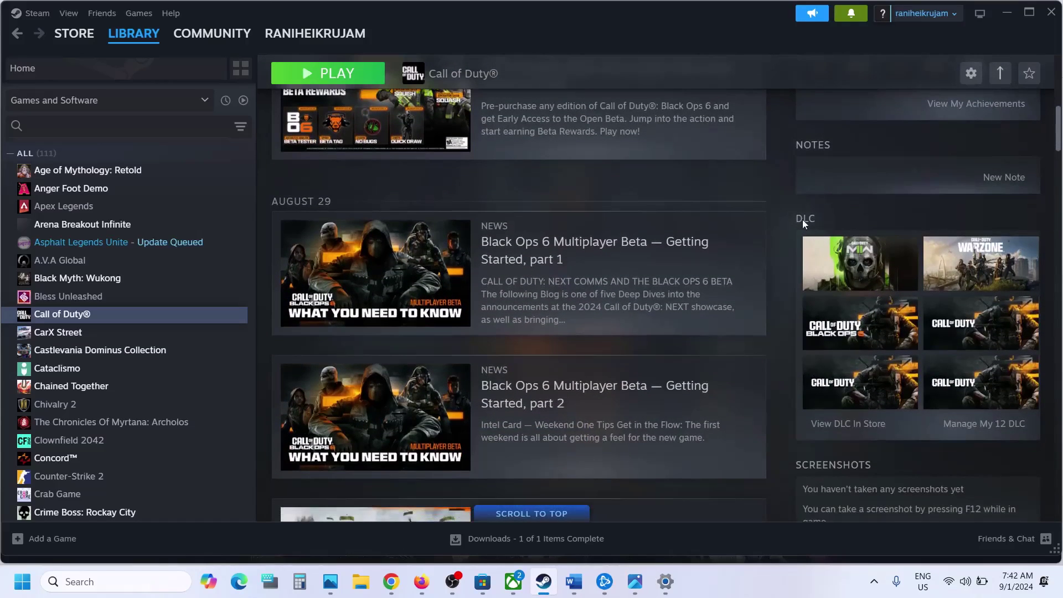
pyautogui.click(978, 425)
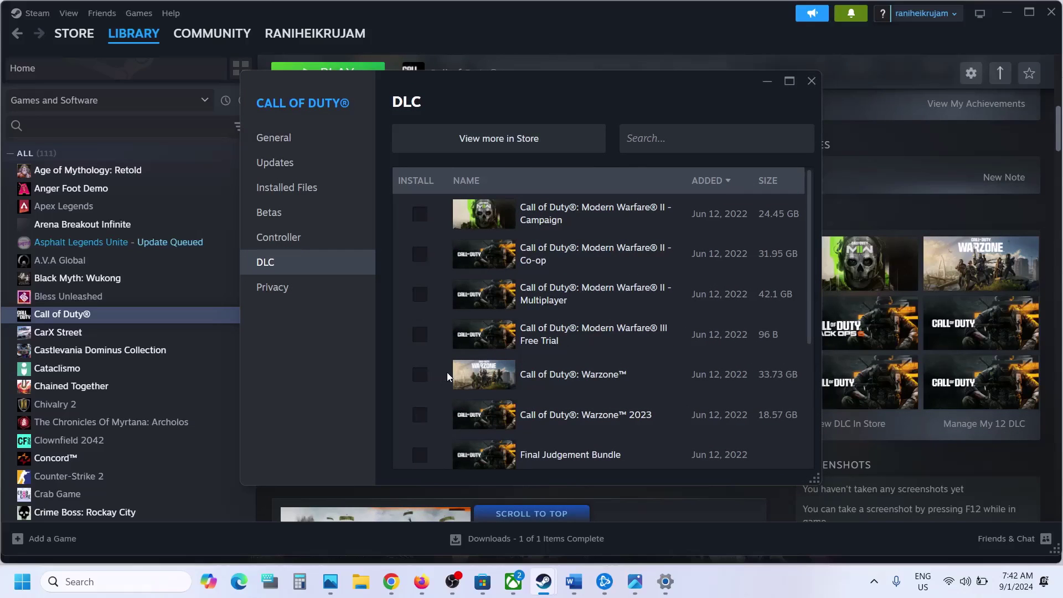
pyautogui.scroll(-5, 447, 374)
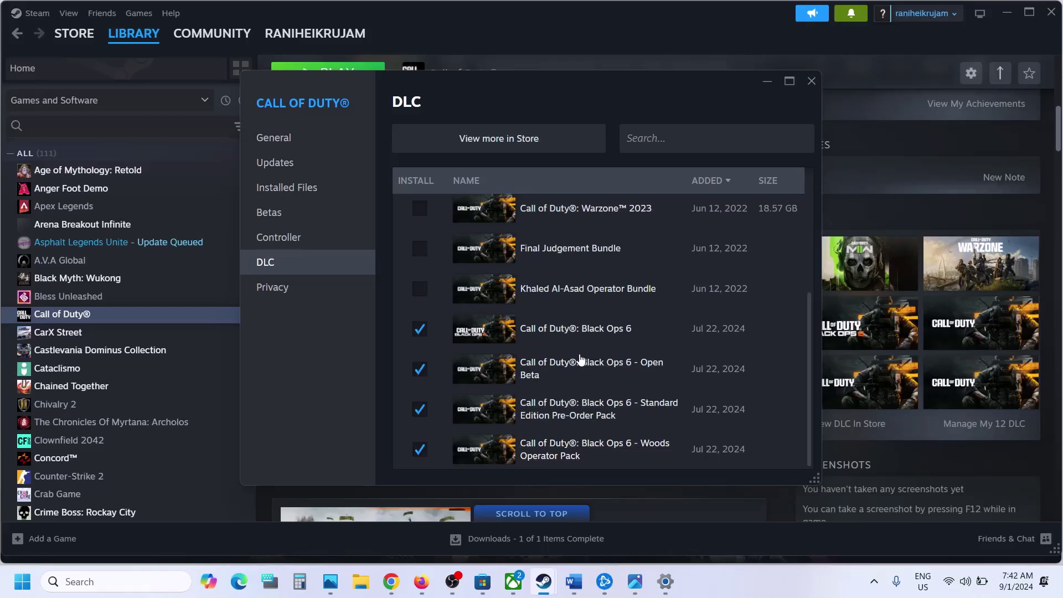
pyautogui.scroll(4, 580, 361)
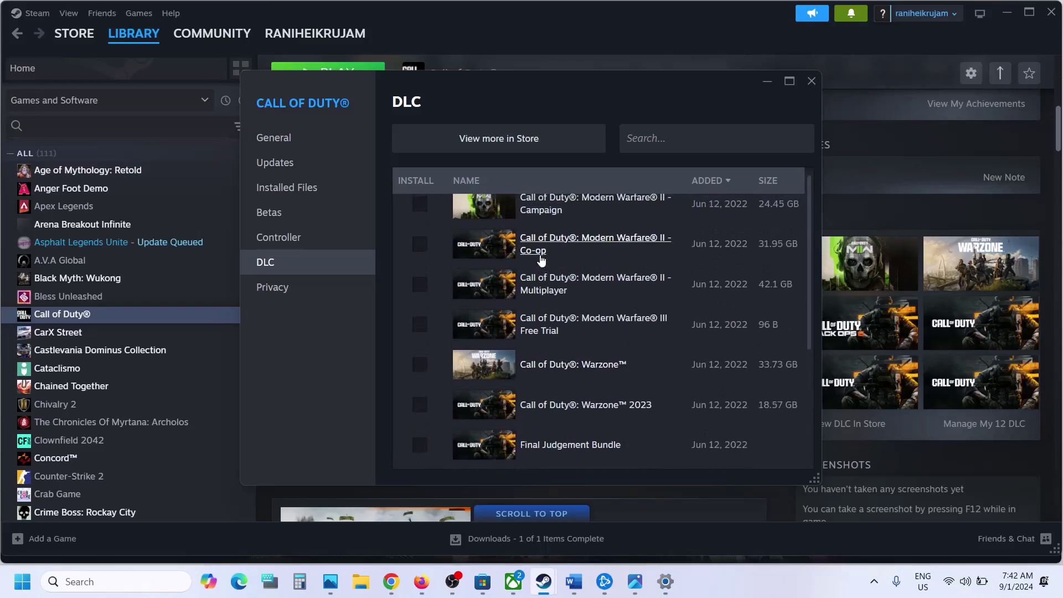
pyautogui.scroll(-3, 532, 382)
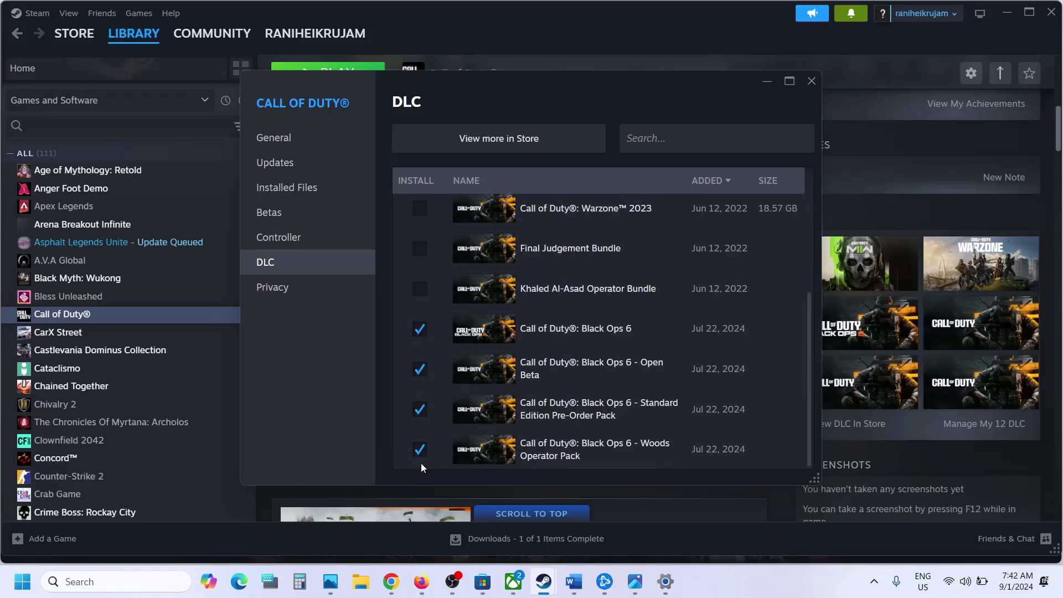
pyautogui.click(813, 82)
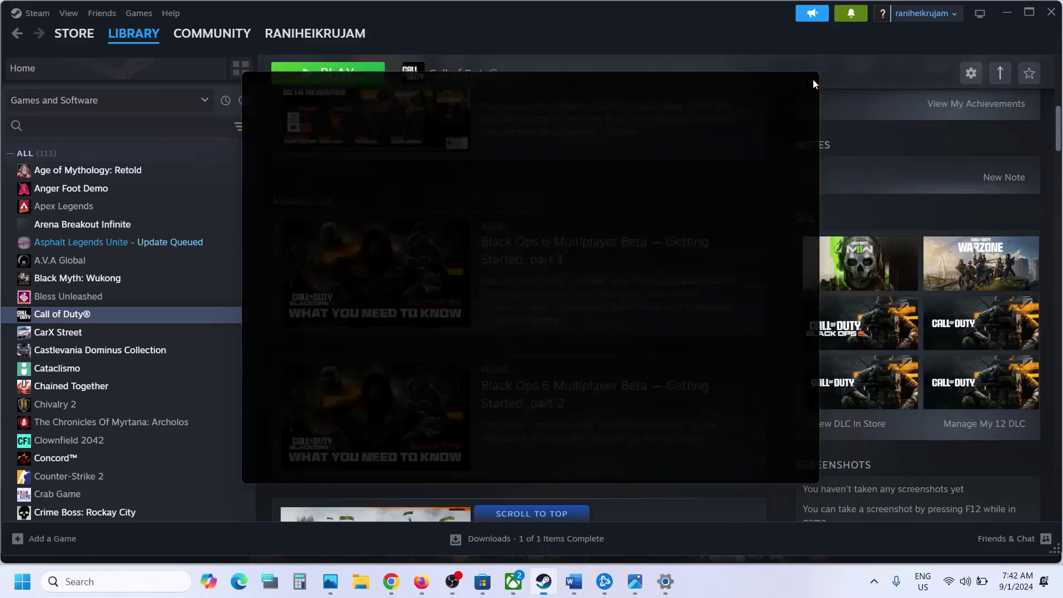
pyautogui.scroll(10, 570, 356)
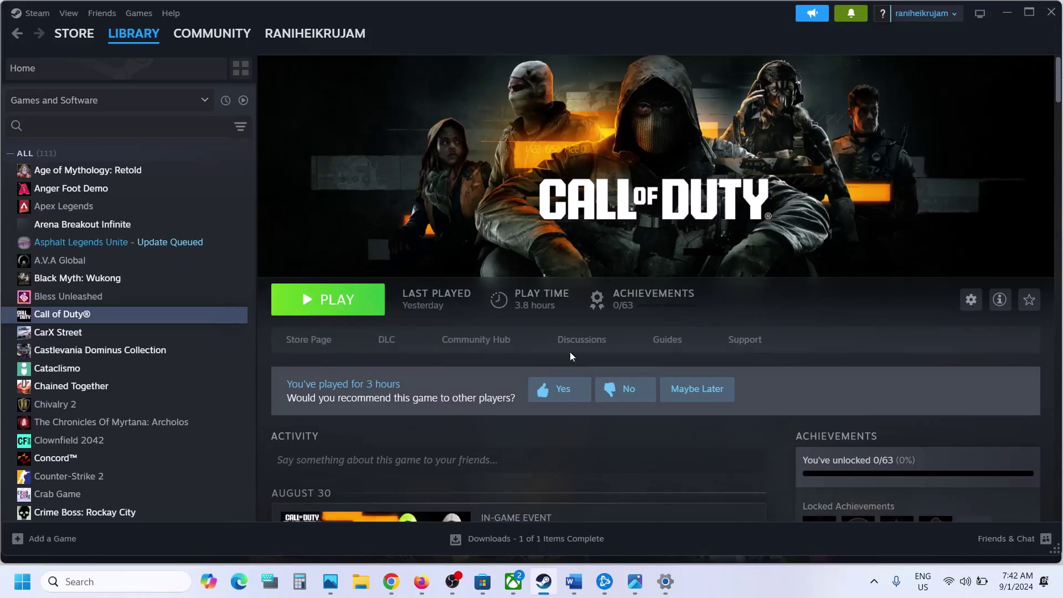
# - Switch to Battle.net, examine the selectable game content in Call of Duty's Modify Install options, and close them without changes
pyautogui.click(574, 581)
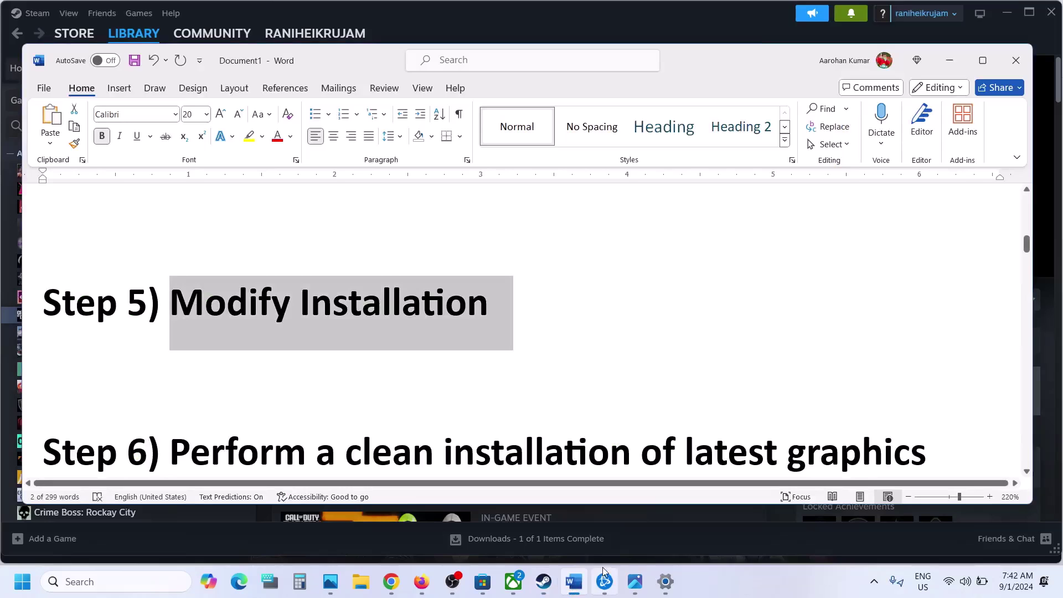
pyautogui.click(604, 583)
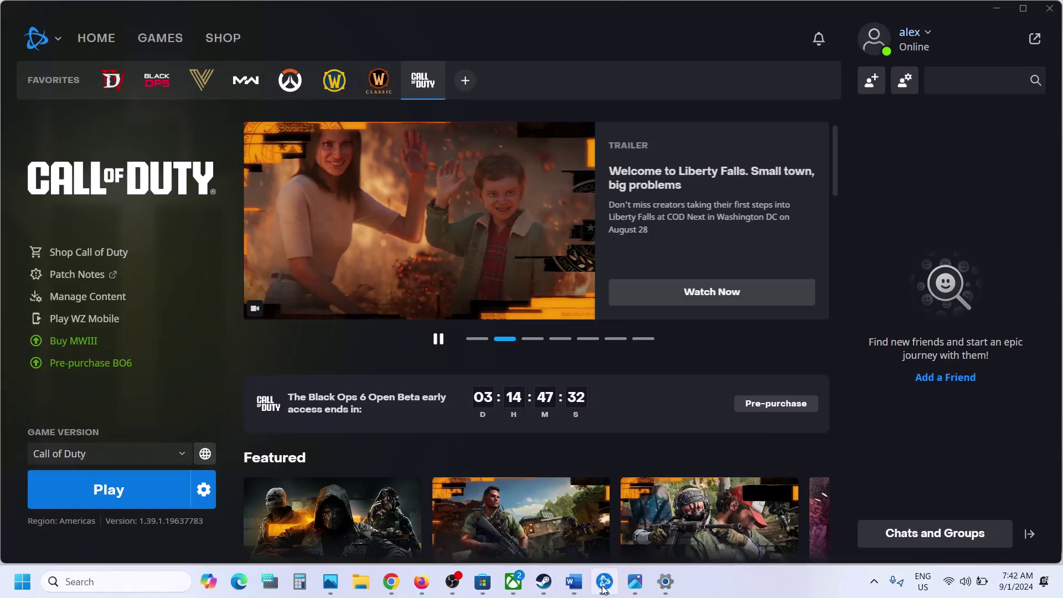
pyautogui.click(203, 489)
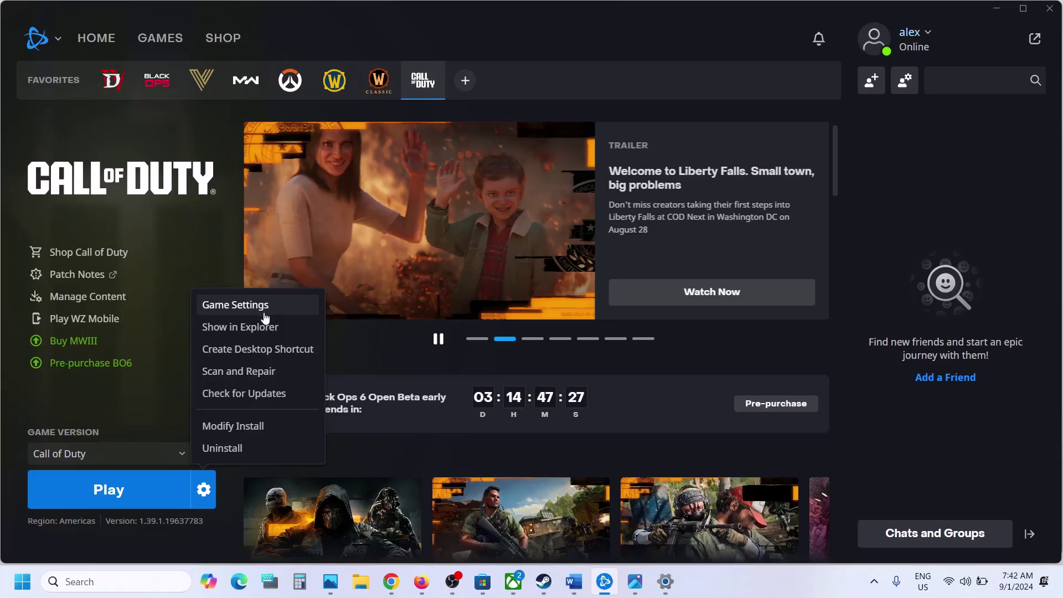
pyautogui.click(247, 432)
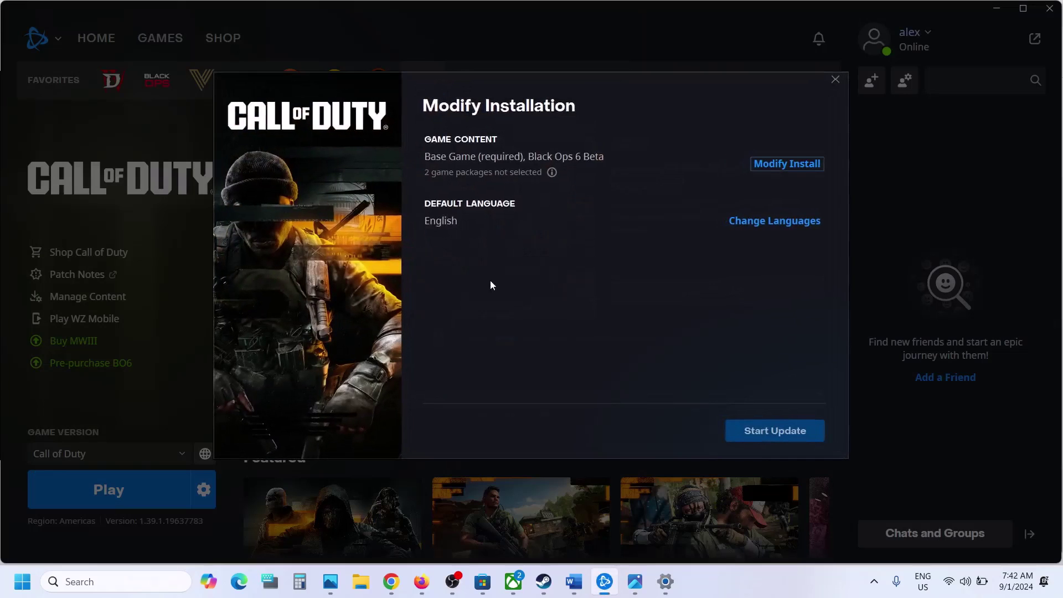
pyautogui.click(772, 164)
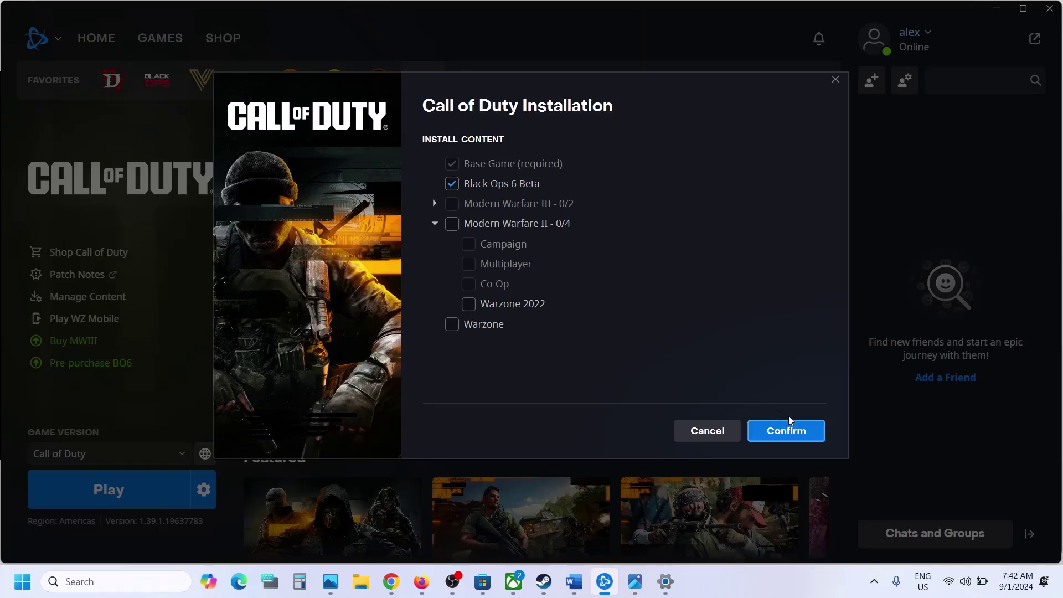
pyautogui.click(696, 430)
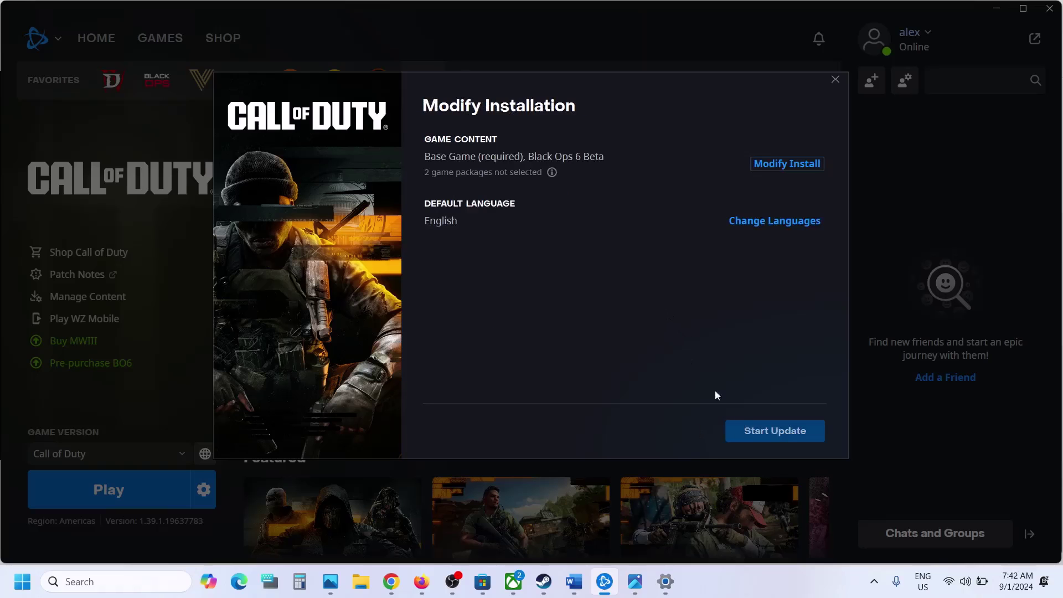
pyautogui.click(835, 79)
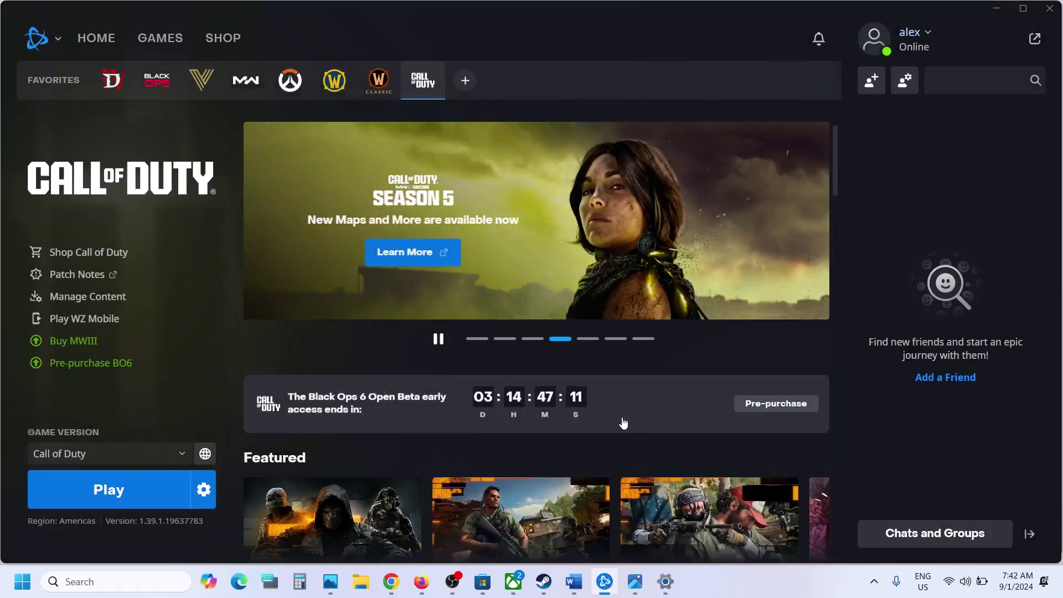
# - Return to the Word document and highlight the Step 6 heading about a clean installation of the graphics driver
pyautogui.hotkey('alt', 'Tab')
pyautogui.scroll(-1, 424, 352)
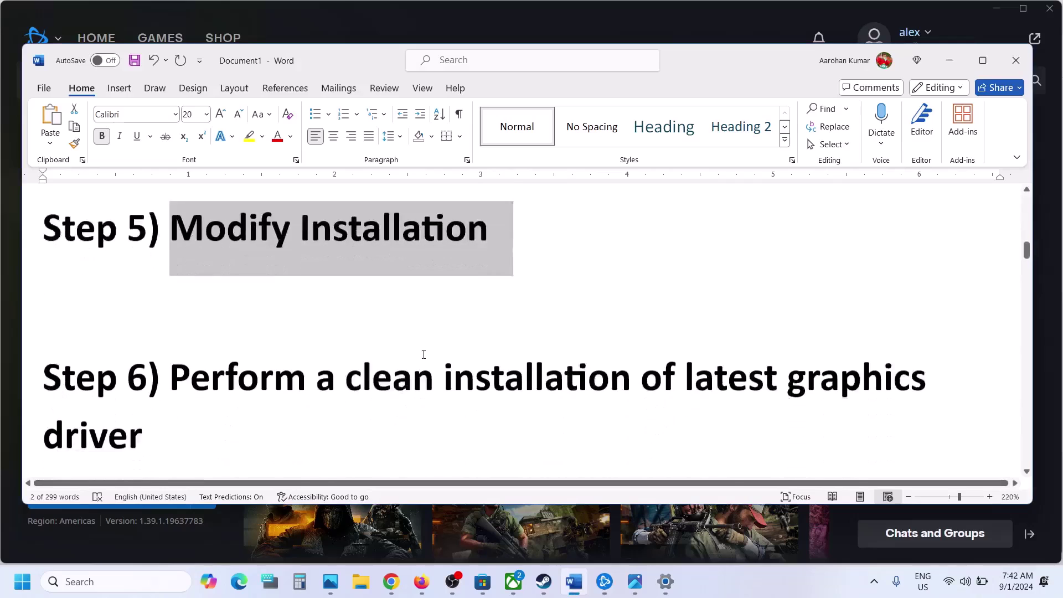
pyautogui.scroll(-1, 423, 354)
pyautogui.moveTo(171, 318); pyautogui.dragTo(472, 333)
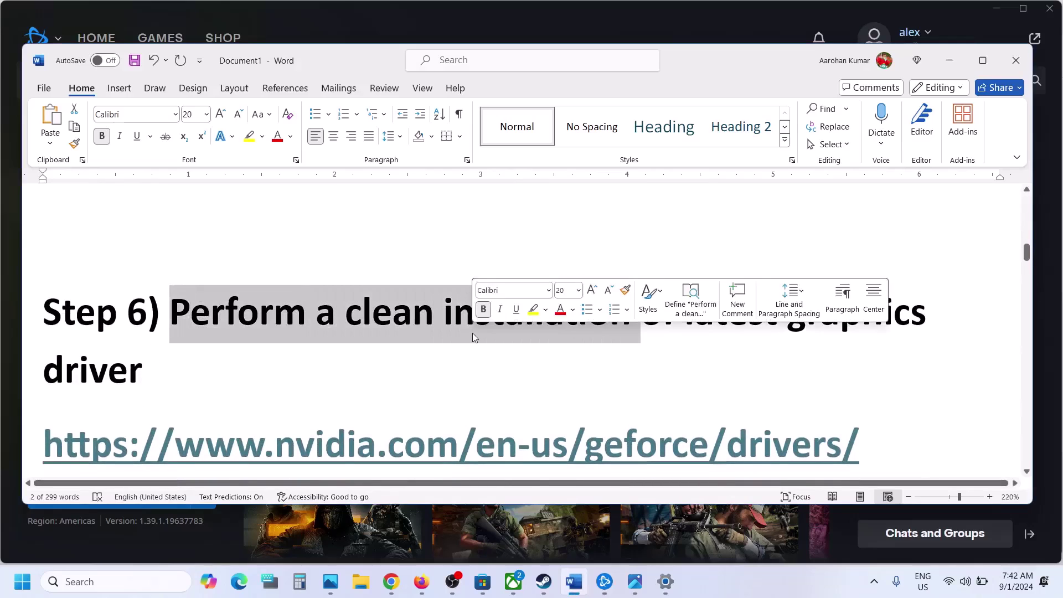
# - Highlight the NVIDIA and AMD driver links under Step 6, and open the NVIDIA drivers page
pyautogui.scroll(-1, 473, 333)
pyautogui.moveTo(265, 368); pyautogui.dragTo(572, 367)
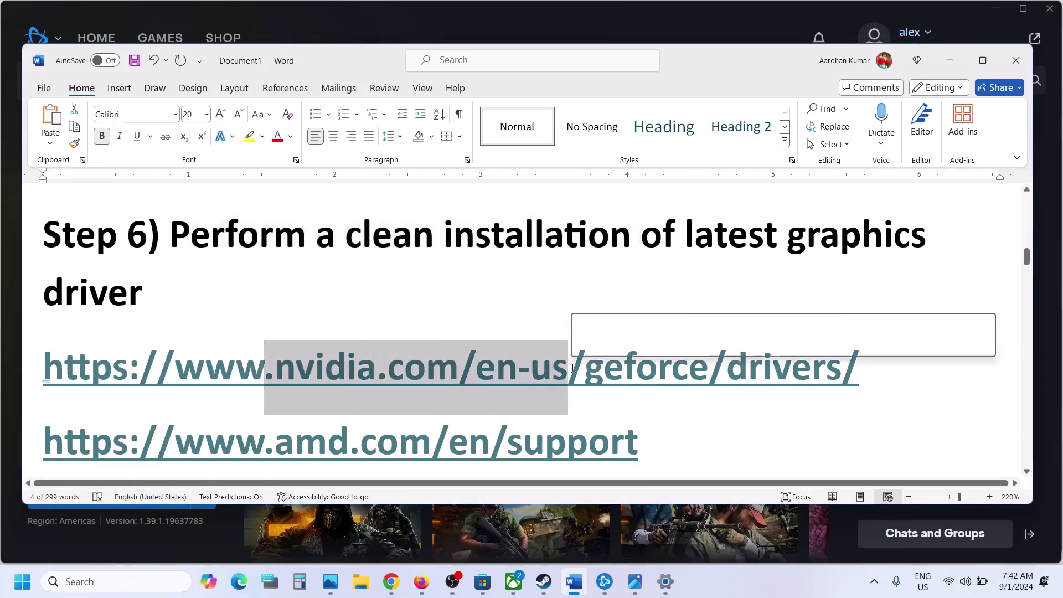
pyautogui.moveTo(260, 451); pyautogui.dragTo(522, 442)
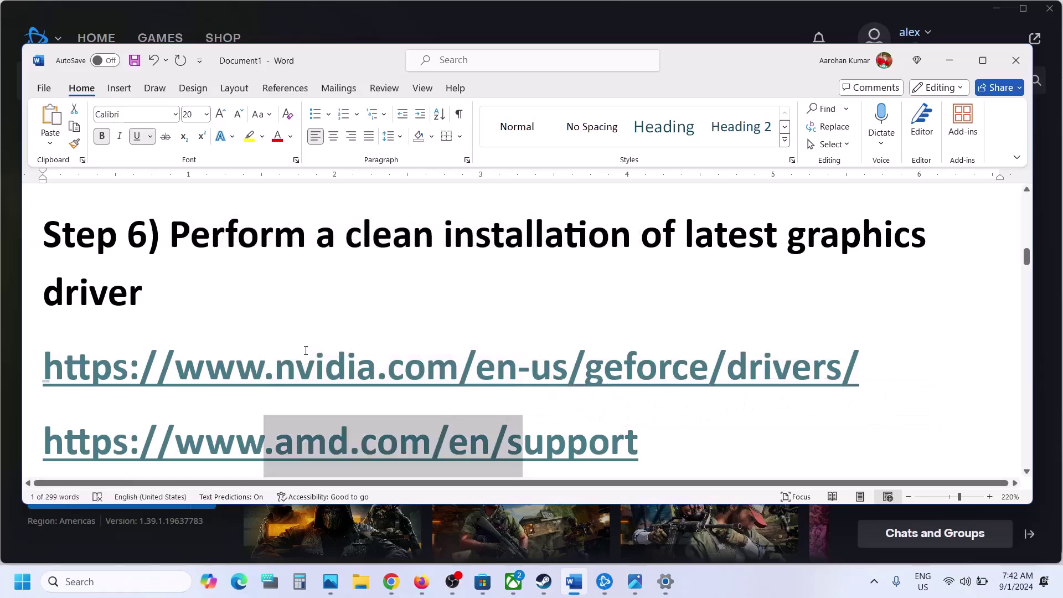
pyautogui.click(298, 366)
pyautogui.moveTo(297, 365); pyautogui.dragTo(621, 368)
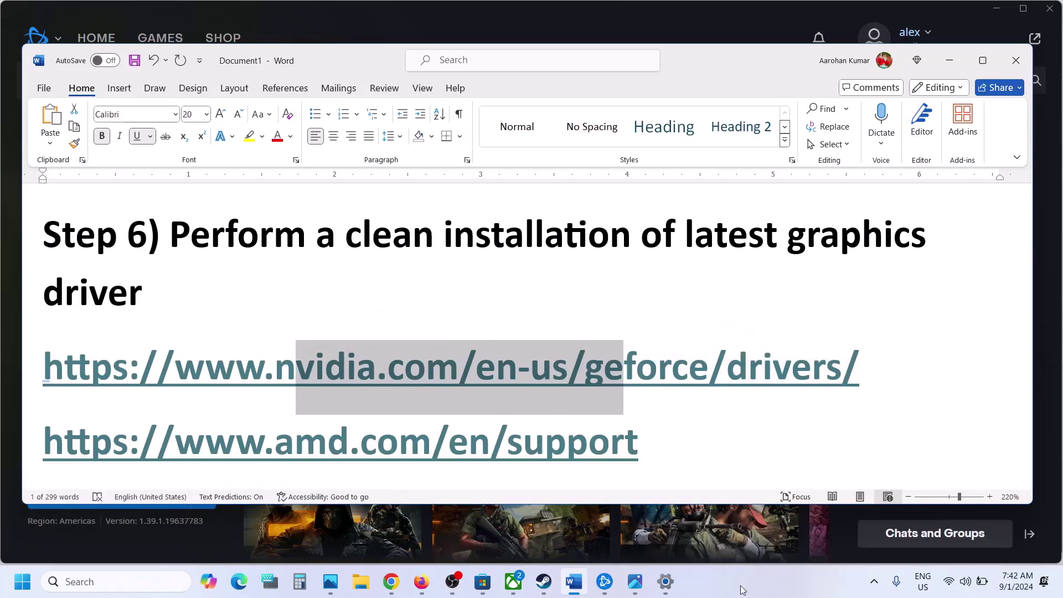
pyautogui.keyDown('ctrl'); pyautogui.click(609, 368); pyautogui.keyUp('ctrl')
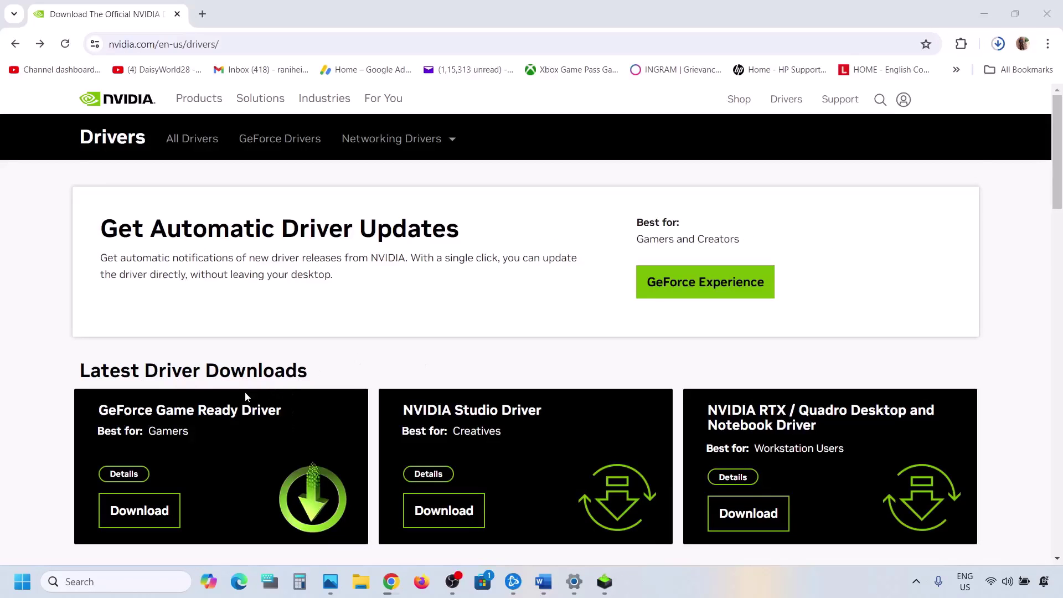
# - Review the series and operating system choices in Manual Driver Search, and find drivers for the GeForce RTX 3050 Laptop GPU on Windows 11
pyautogui.scroll(-10, 246, 396)
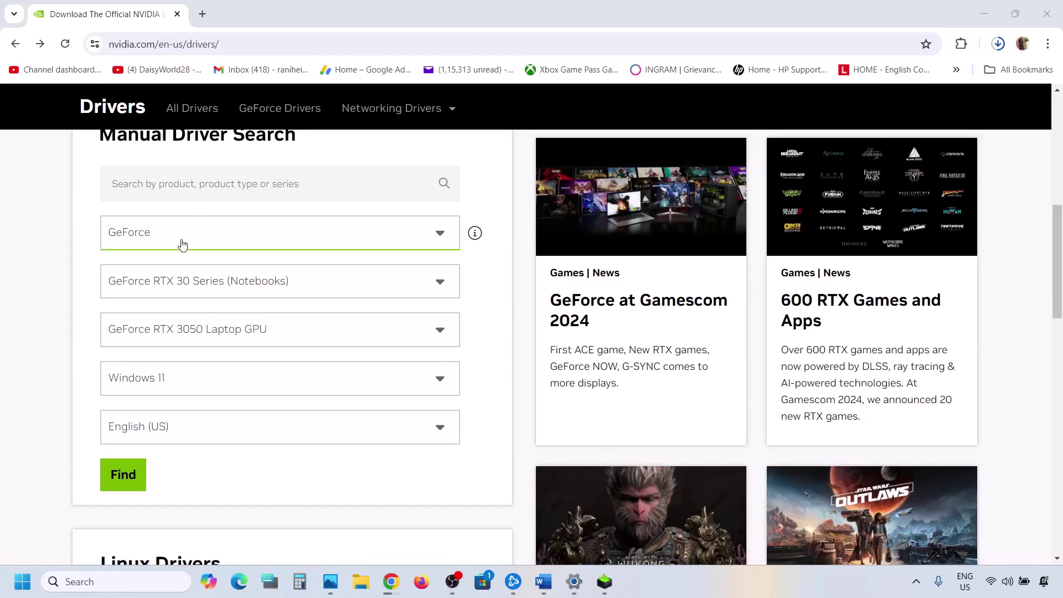
pyautogui.click(200, 301)
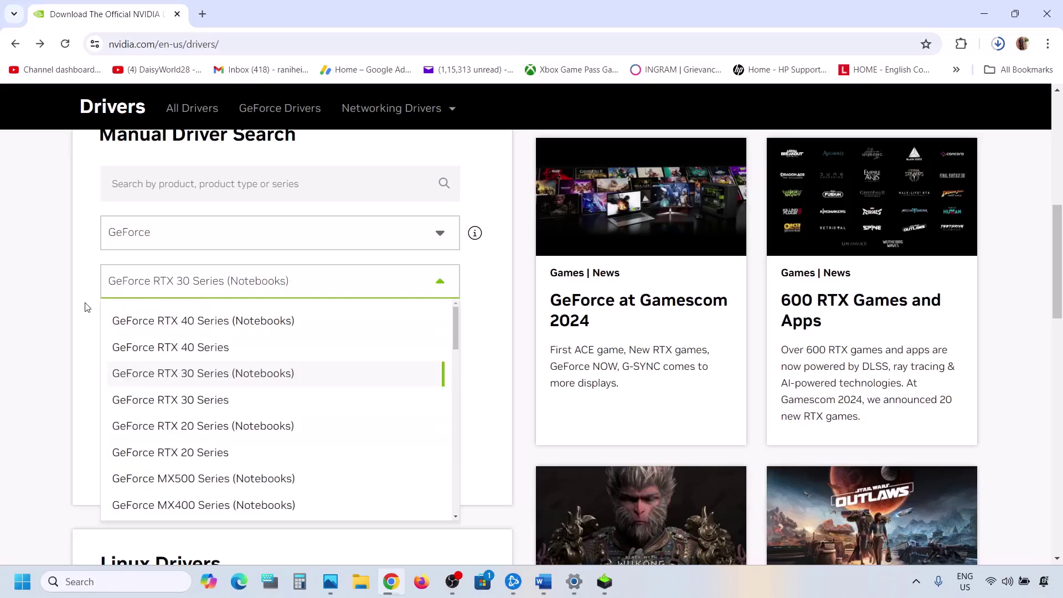
pyautogui.click(88, 308)
pyautogui.click(156, 393)
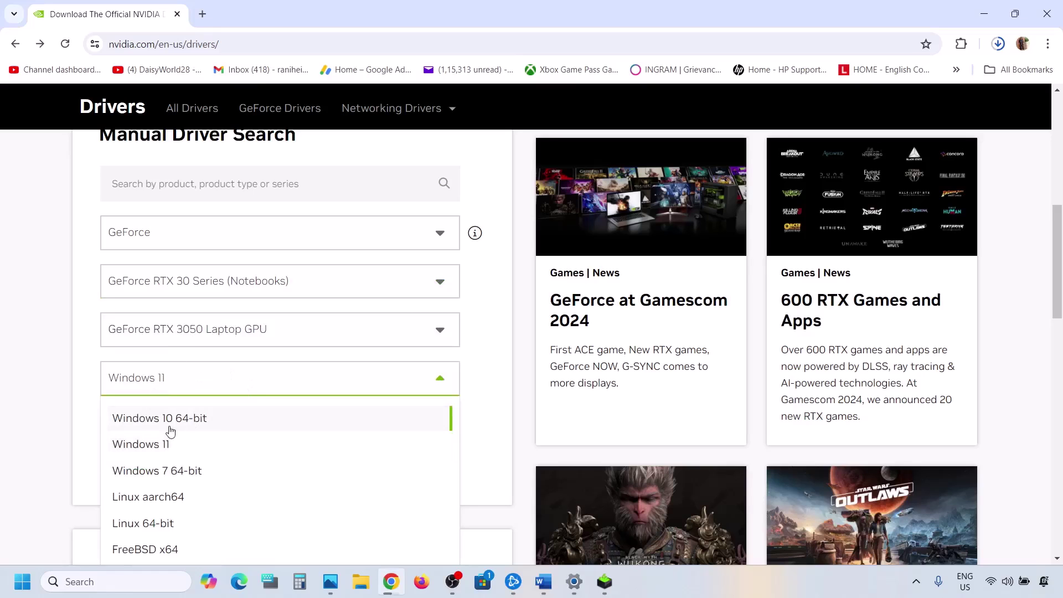
pyautogui.click(56, 360)
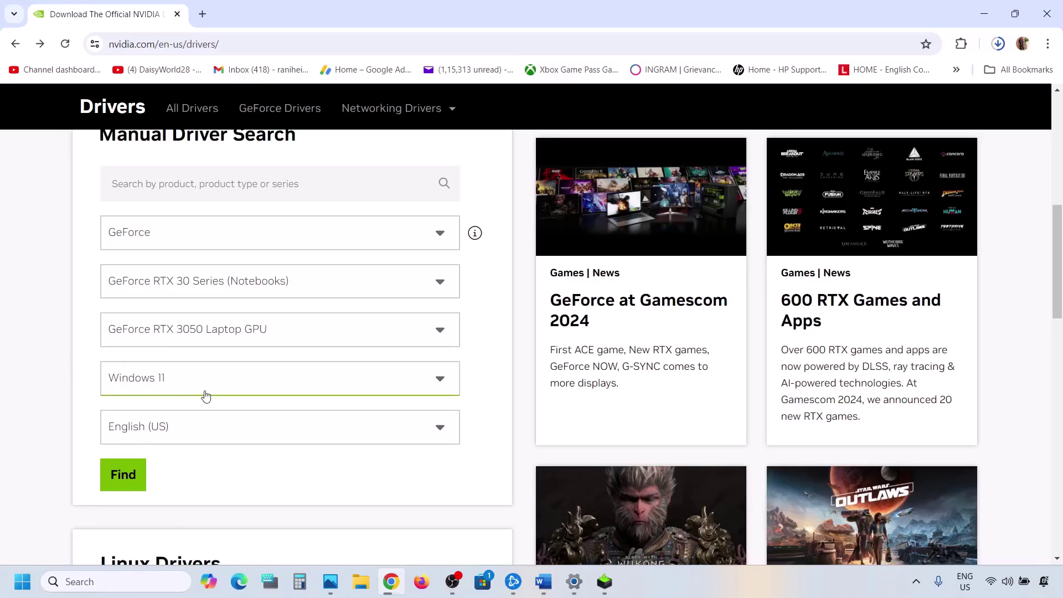
pyautogui.scroll(-1, 189, 396)
pyautogui.click(127, 416)
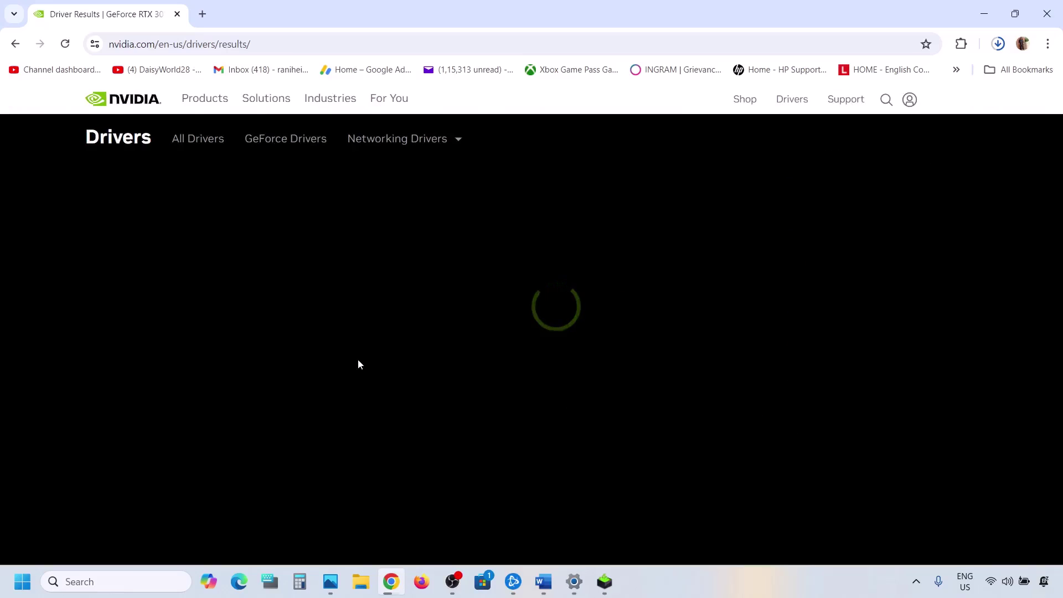
# - Highlight the GeForce Game Ready Driver's version in the results, open its details, and download the driver
pyautogui.scroll(-3, 357, 362)
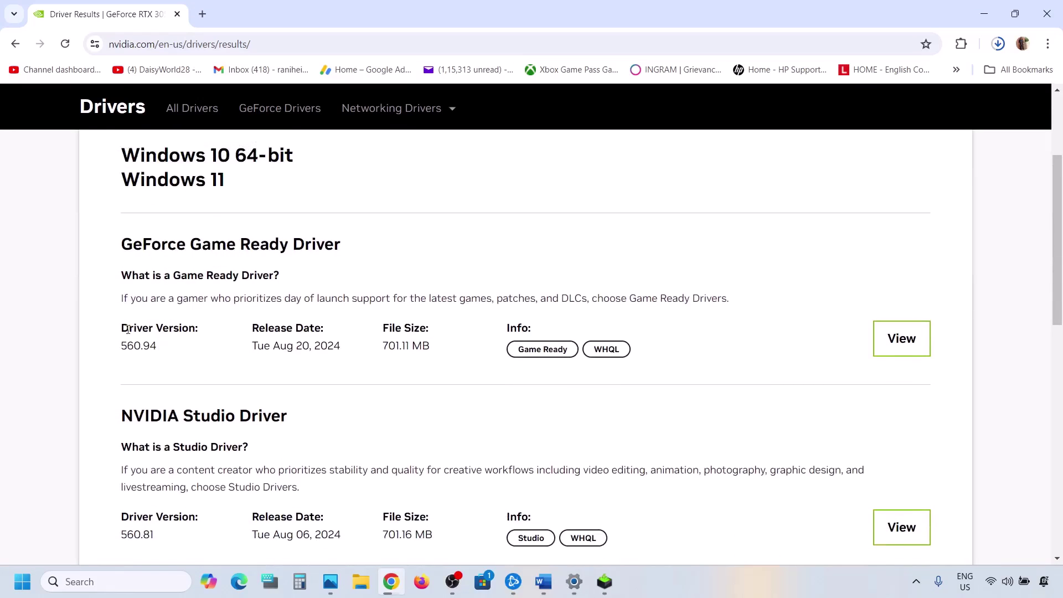
pyautogui.moveTo(128, 330); pyautogui.dragTo(192, 326)
pyautogui.moveTo(127, 346); pyautogui.dragTo(170, 348)
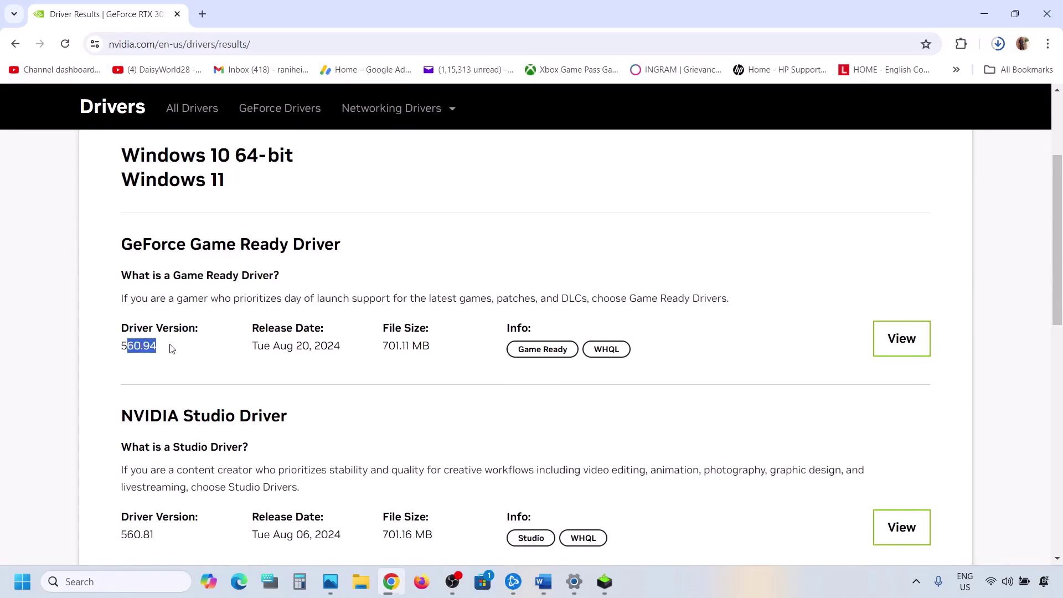
pyautogui.click(917, 331)
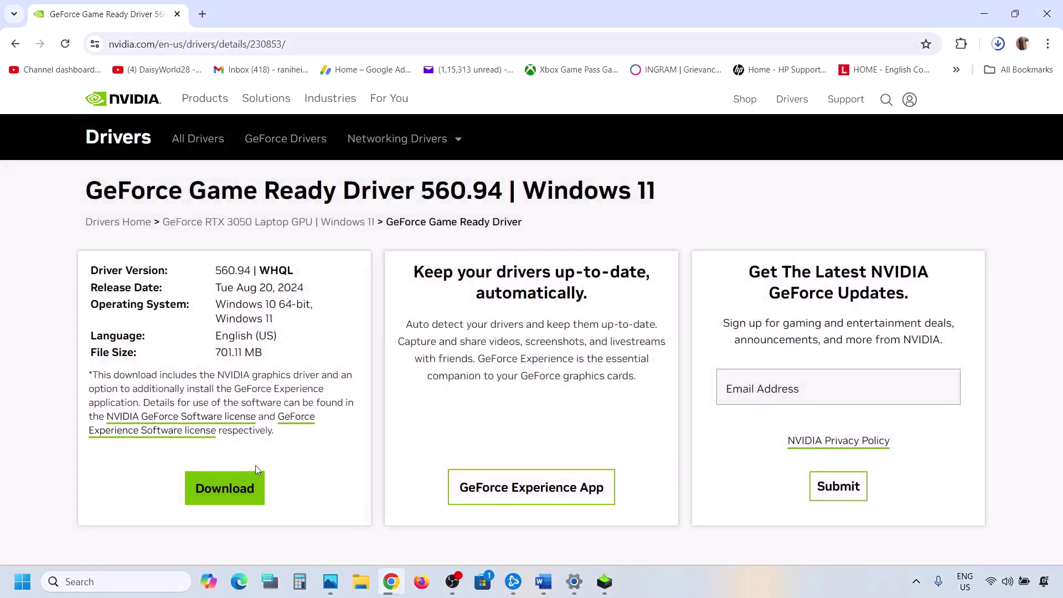
pyautogui.click(223, 491)
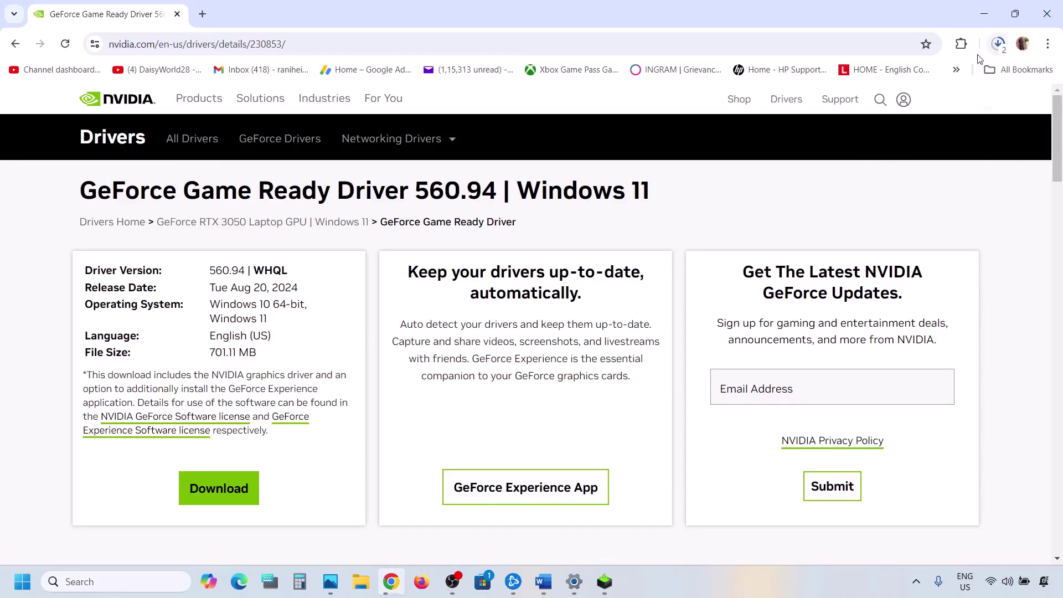
# - Accept the NVIDIA installer's license and start a Custom (Advanced) driver installation with "Perform a clean installation" enabled
pyautogui.click(605, 582)
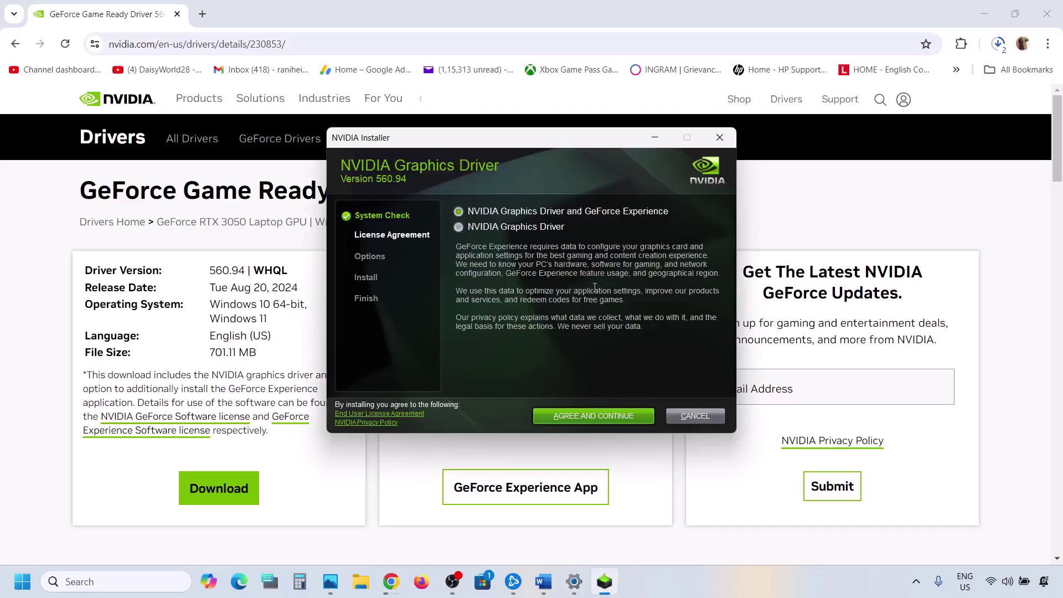
pyautogui.click(595, 414)
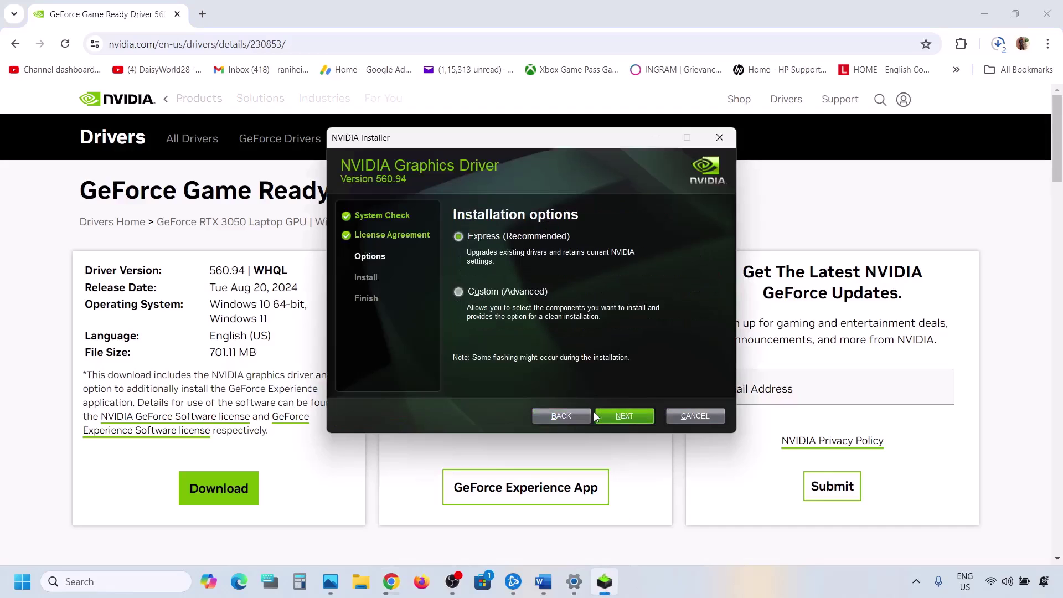
pyautogui.click(487, 293)
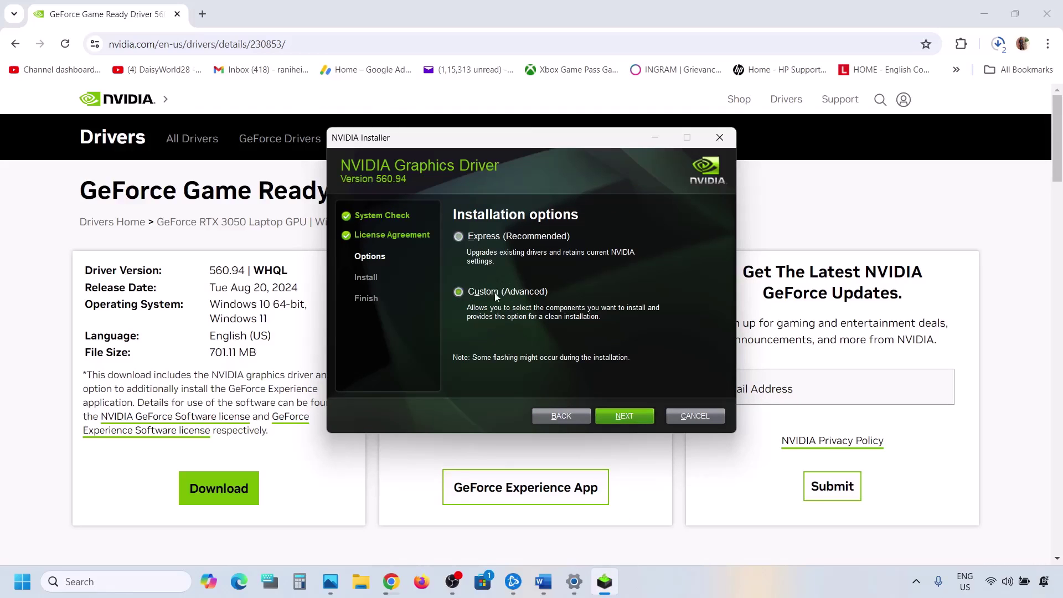
pyautogui.click(614, 418)
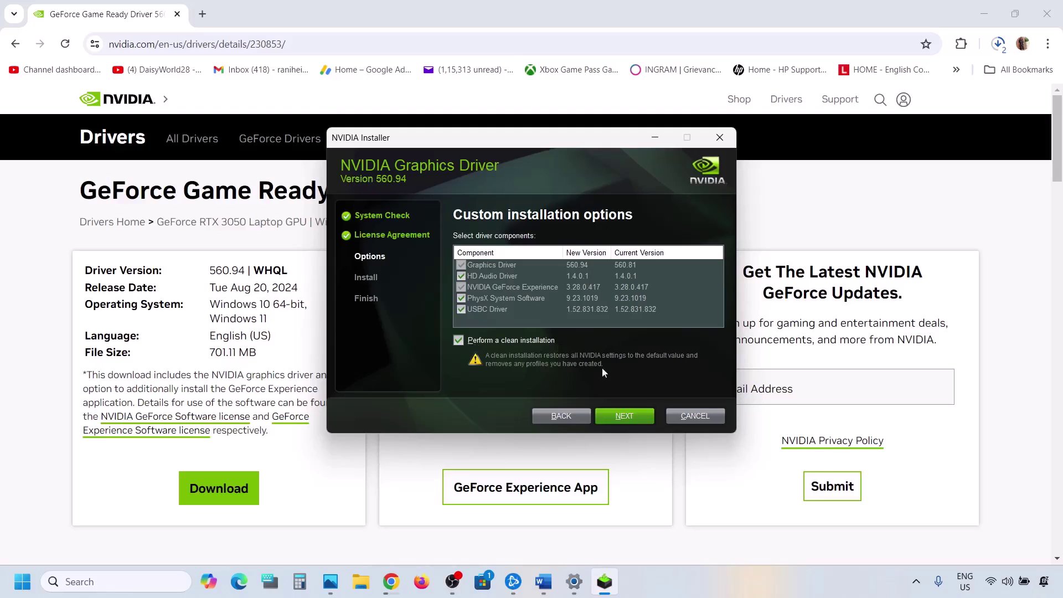
pyautogui.click(625, 416)
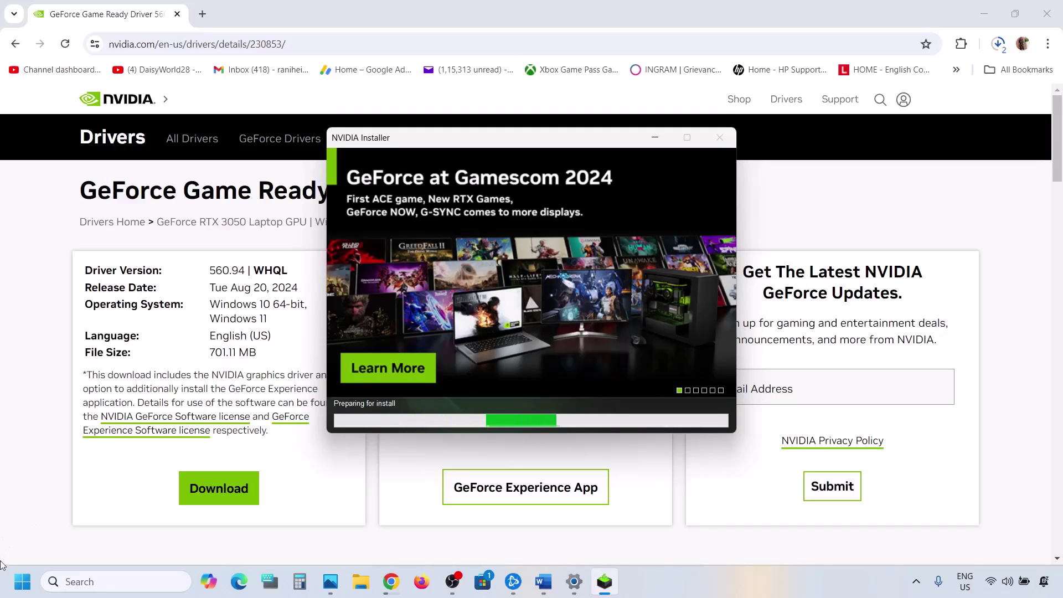
# - Show the Restart option among the Windows power options, and dismiss it without restarting
pyautogui.click(6, 591)
pyautogui.click(402, 533)
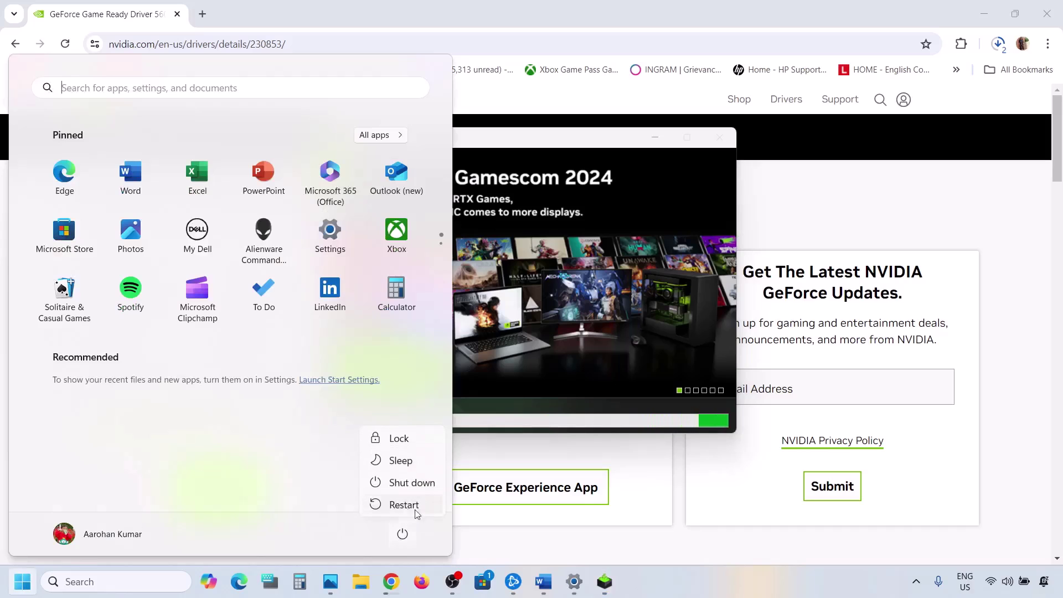
pyautogui.click(673, 311)
pyautogui.click(674, 311)
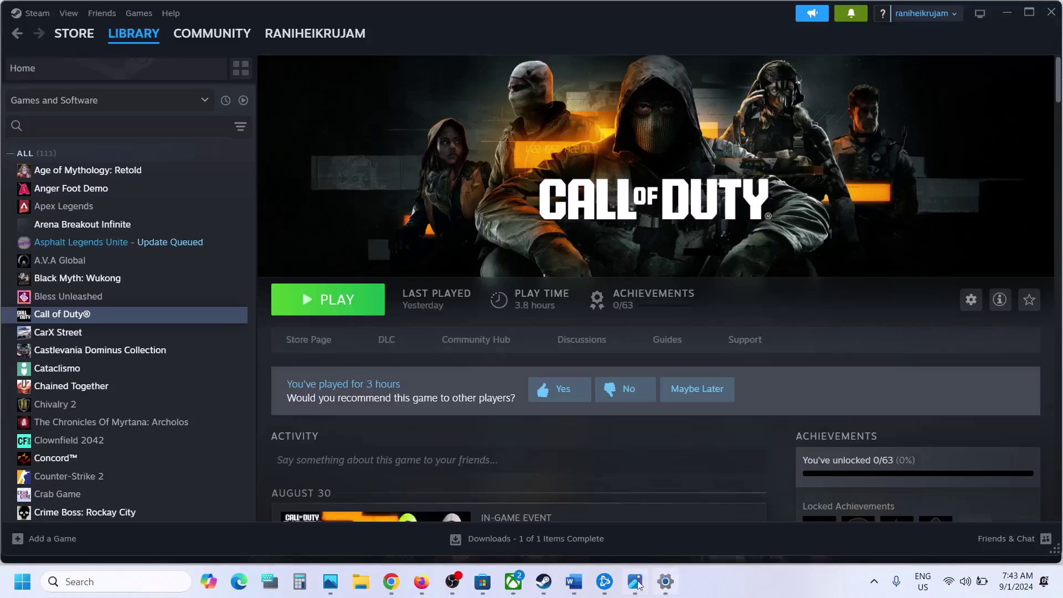
# - Switch to the Word document and copy "Adrenalin Edition Preview Driver for AFMF 2" from the Step 7 heading
pyautogui.click(574, 581)
pyautogui.scroll(-3, 432, 308)
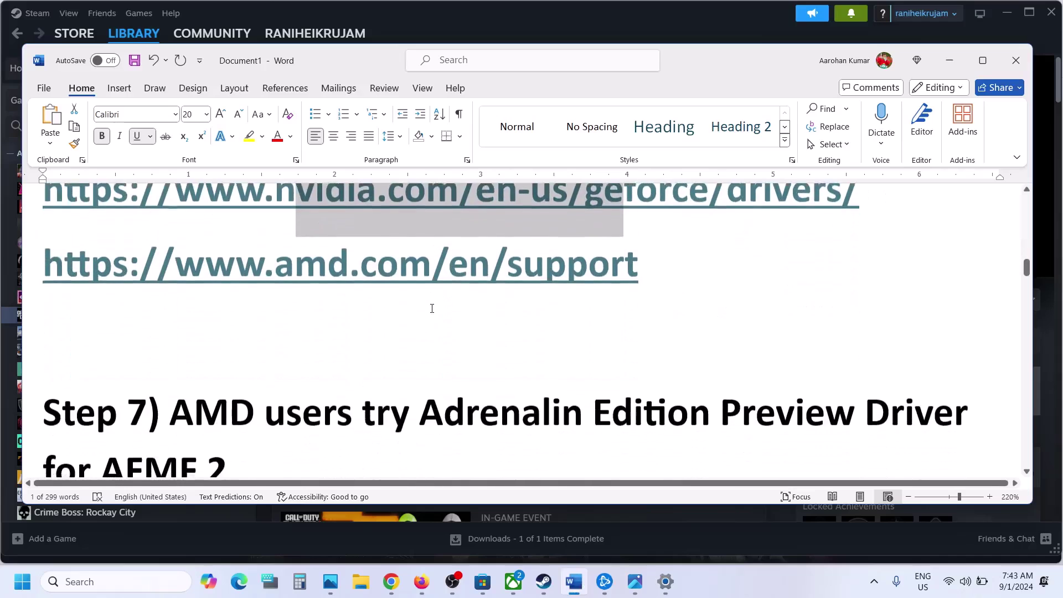
pyautogui.scroll(-1, 432, 309)
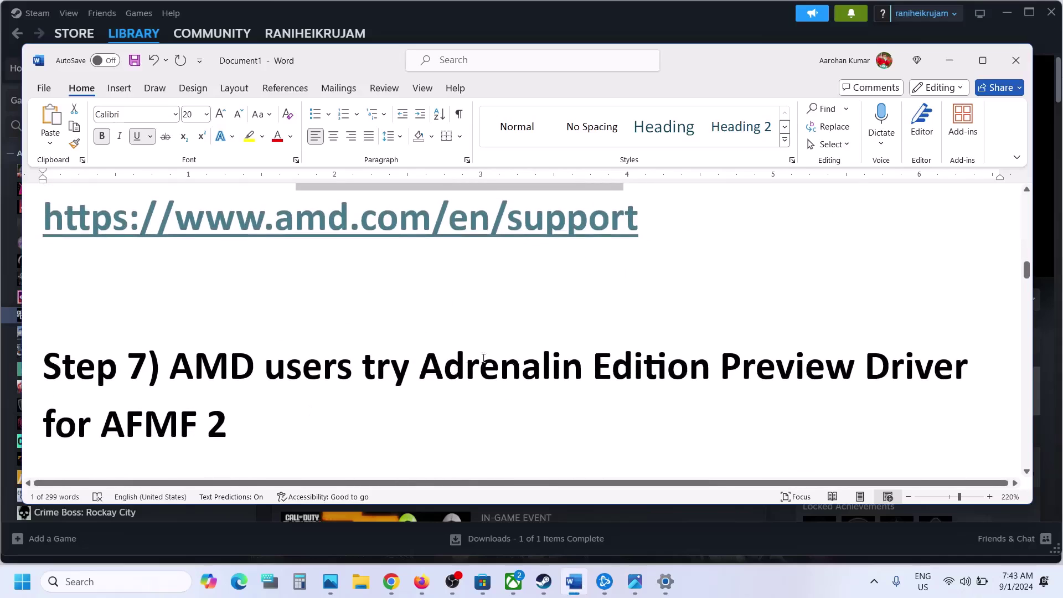
pyautogui.moveTo(421, 366); pyautogui.dragTo(228, 431)
pyautogui.click(231, 429)
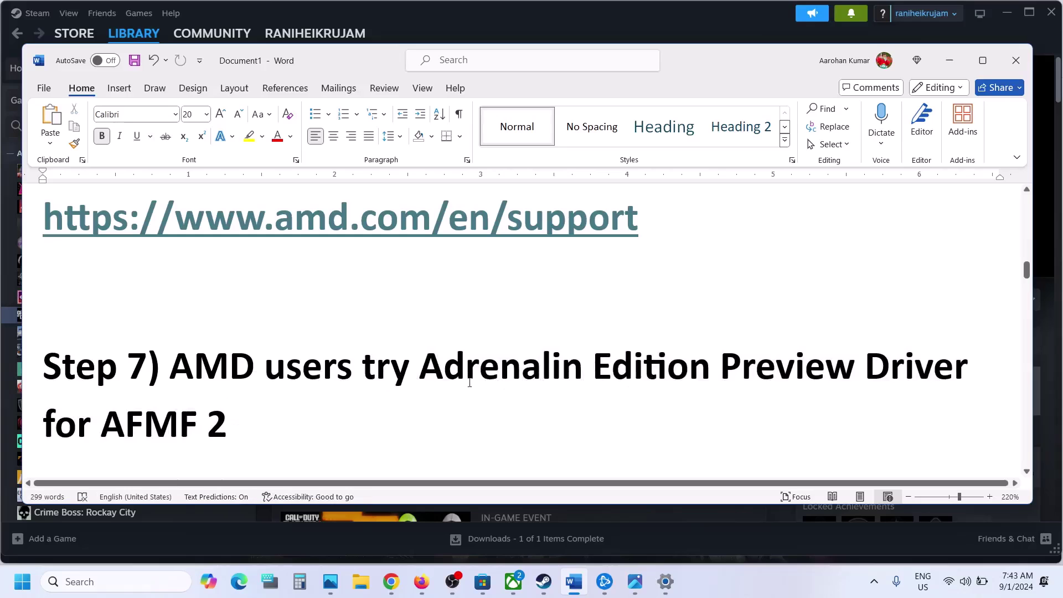
pyautogui.moveTo(421, 370); pyautogui.dragTo(493, 408)
pyautogui.hotkey('ctrl', 'c')
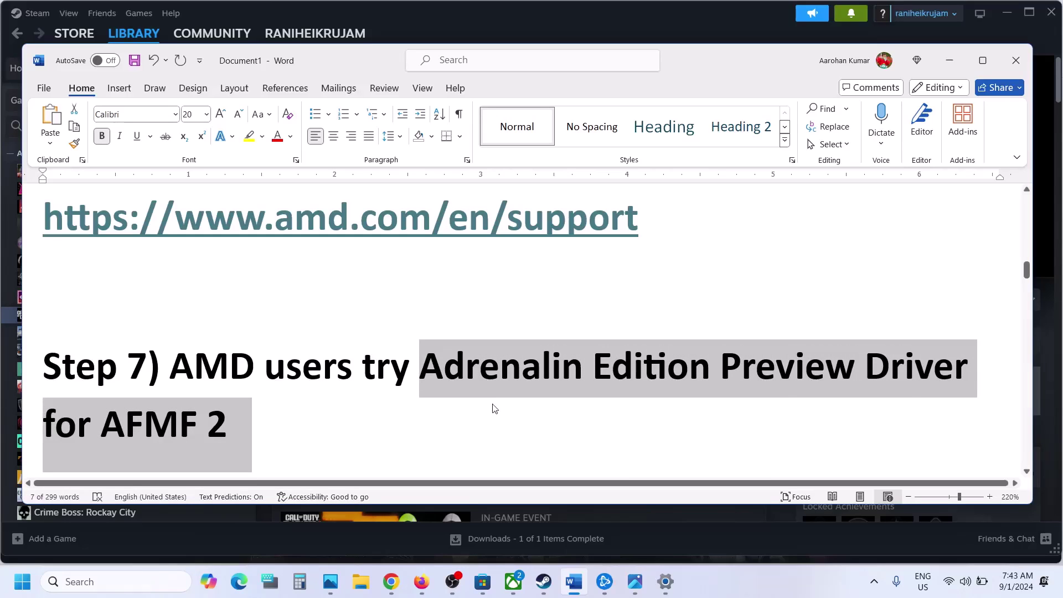
# - Switch to Chrome and search Google in a new tab for the copied text "Adrenalin Edition Preview Driver for AFMF 2"
pyautogui.click(391, 581)
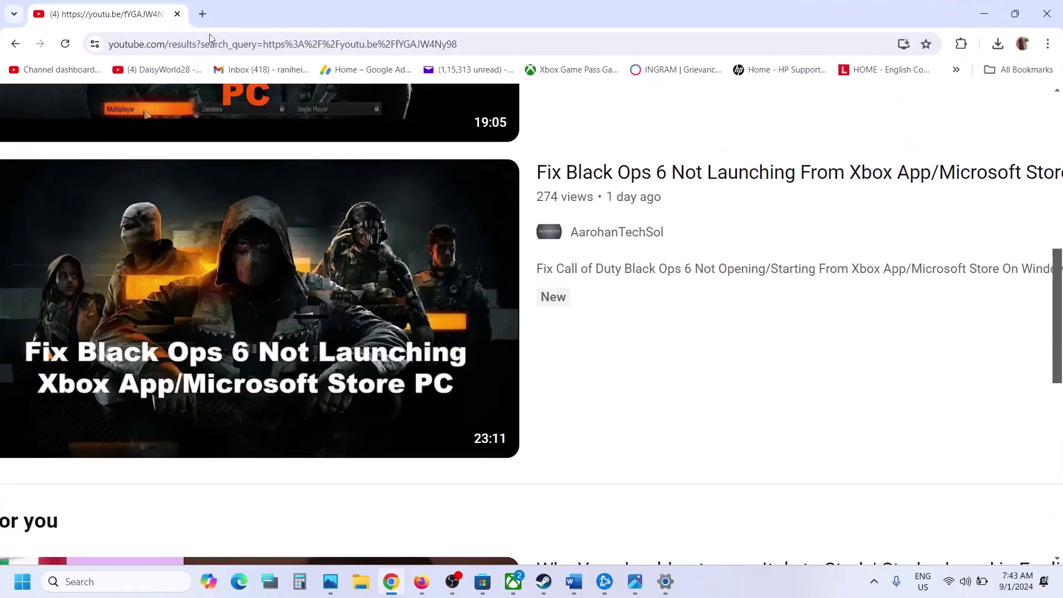
pyautogui.click(202, 15)
pyautogui.hotkey('ctrl', 'v')
pyautogui.press('Return')
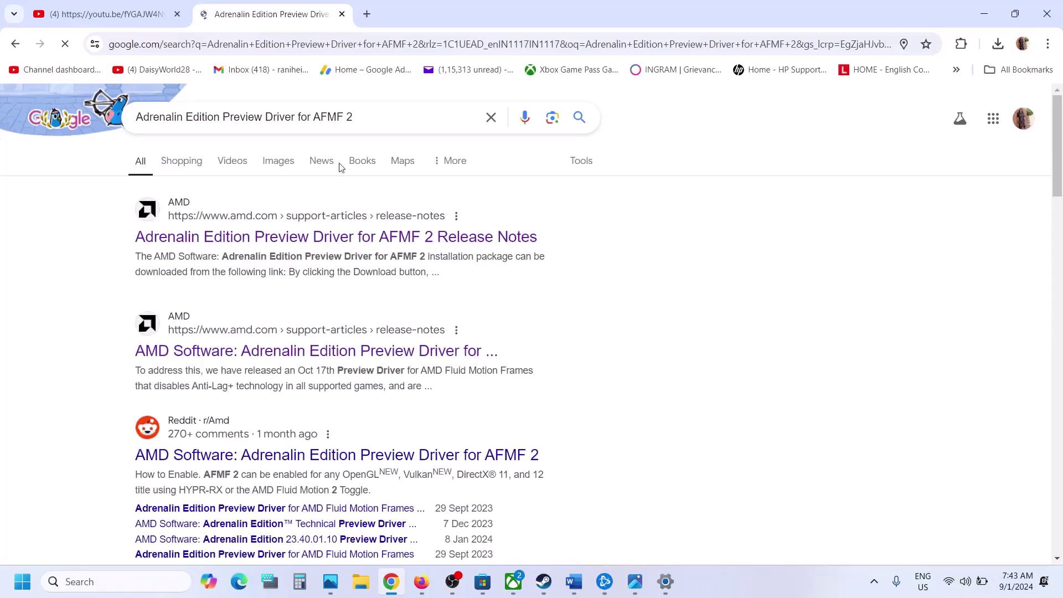
# - Open AMD's Adrenalin Edition Preview Driver for AFMF 2 release notes and download the driver package for Windows 10 & Windows 11 64-bit
pyautogui.click(273, 243)
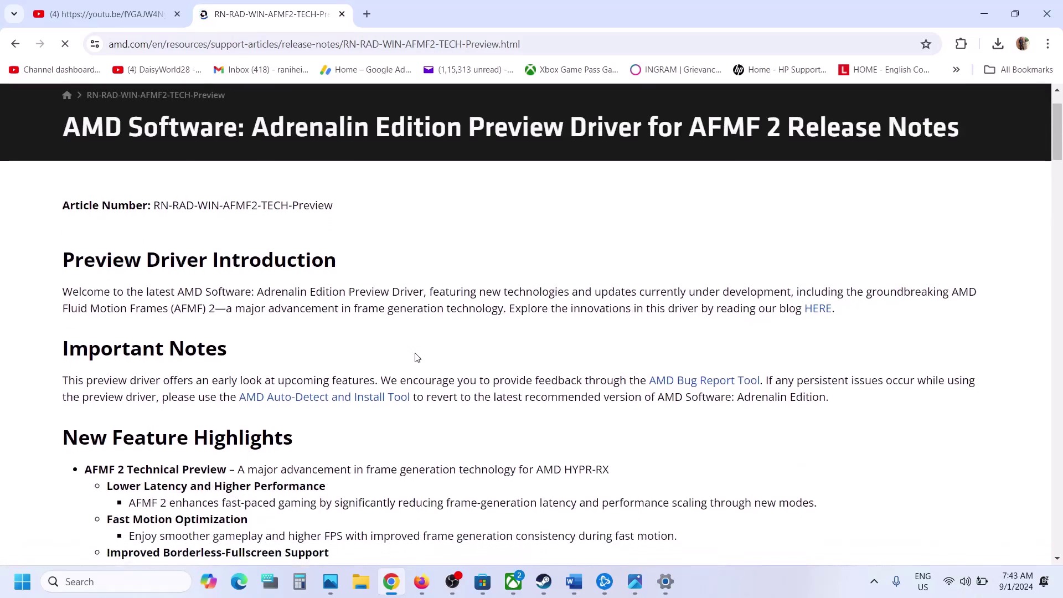
pyautogui.scroll(-6, 417, 356)
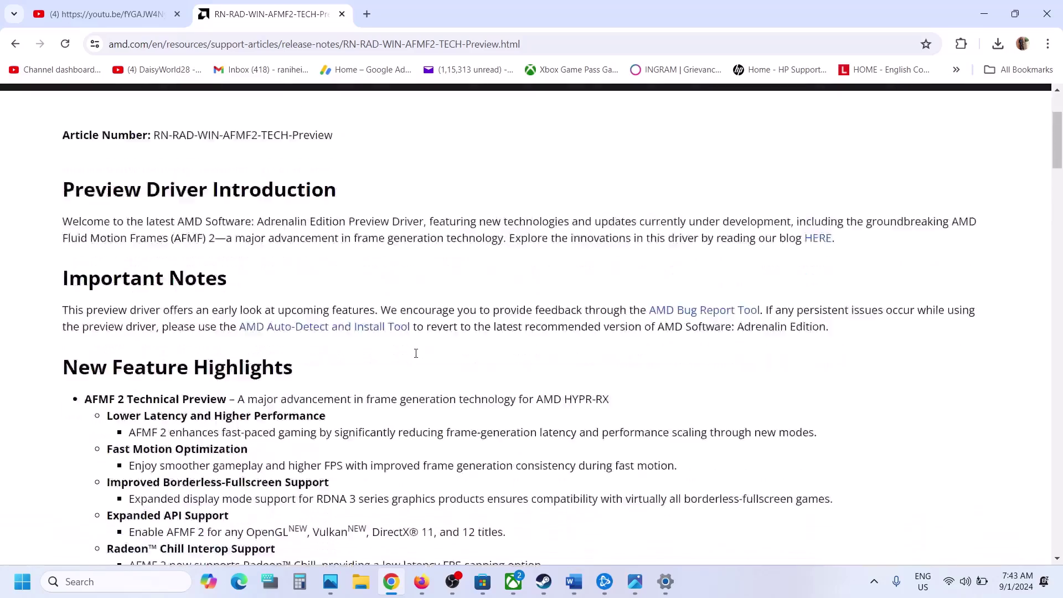
pyautogui.scroll(-10, 417, 356)
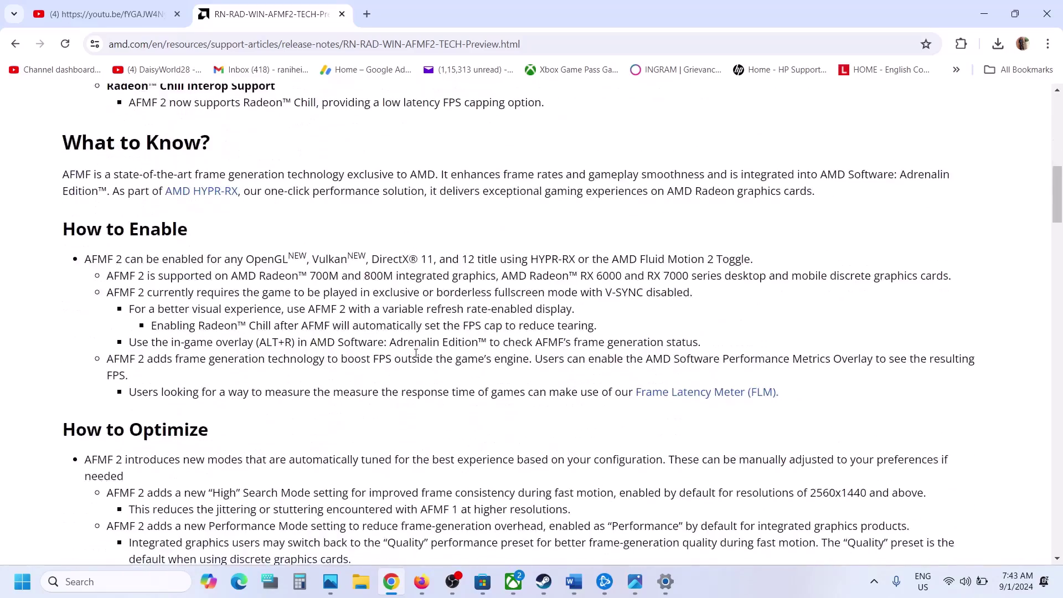
pyautogui.scroll(-7, 417, 356)
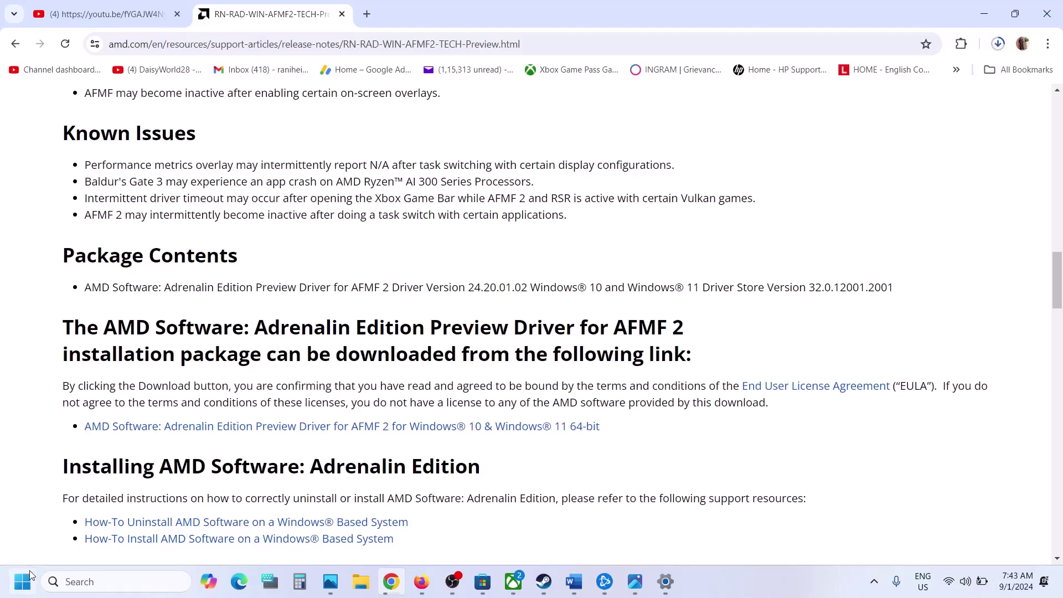
# - Show the Restart option among the Windows power options, and switch to Steam without restarting
pyautogui.click(30, 575)
pyautogui.click(400, 536)
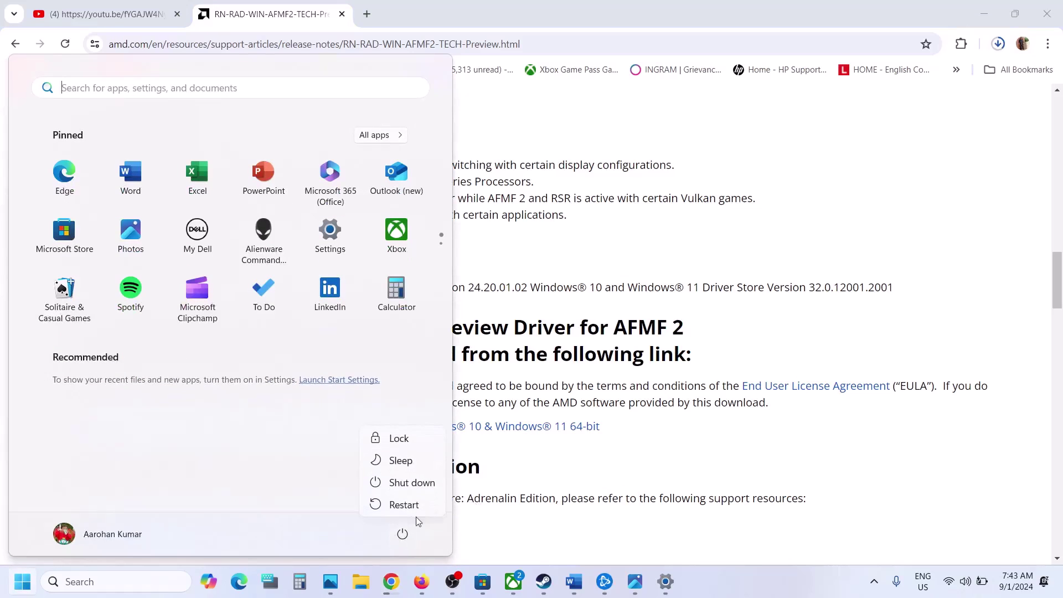
pyautogui.click(543, 582)
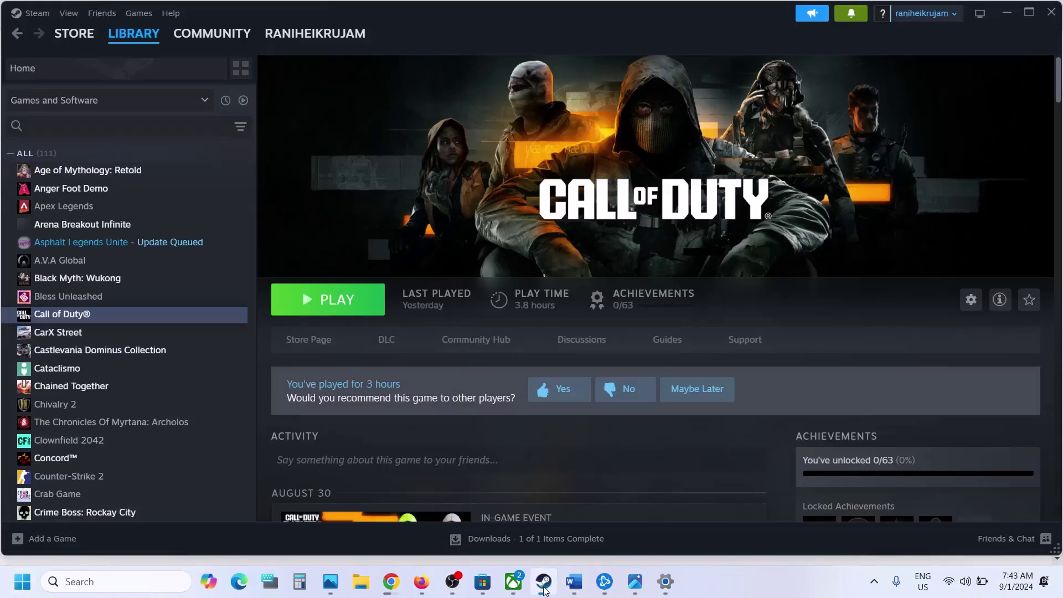
# - Switch to the Word document and highlight the word "graphics" in the Step 8 heading about the dedicated graphics card
pyautogui.click(572, 586)
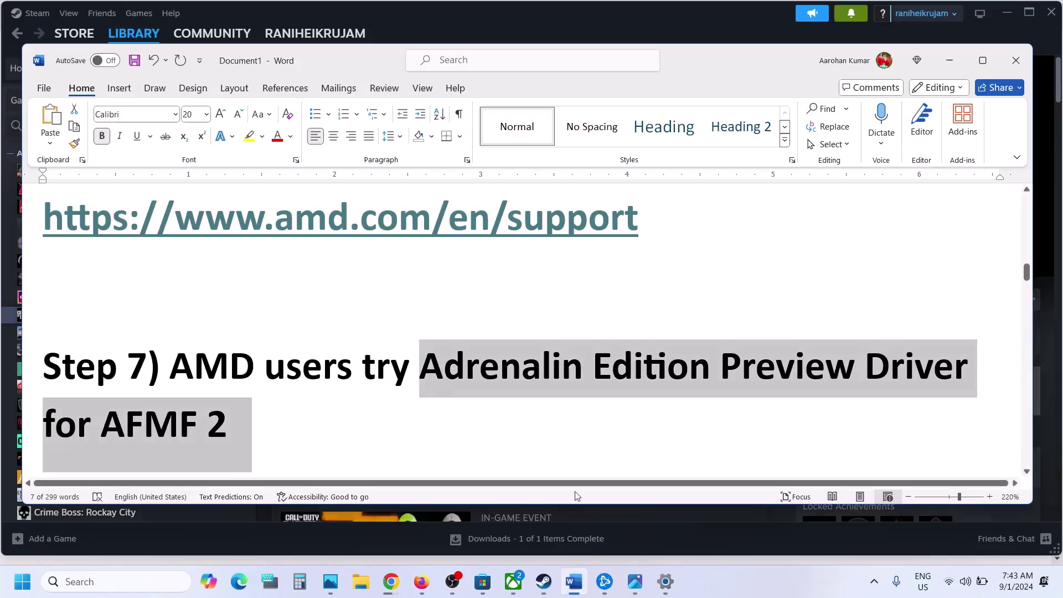
pyautogui.scroll(-3, 349, 379)
pyautogui.rightClick(349, 380)
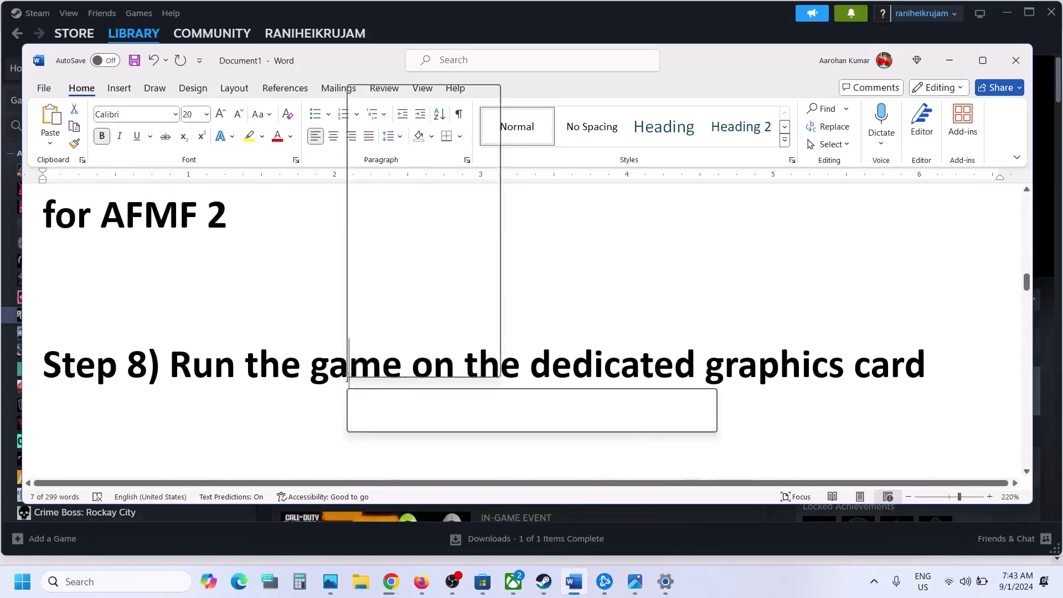
pyautogui.click(745, 359)
pyautogui.doubleClick(748, 365)
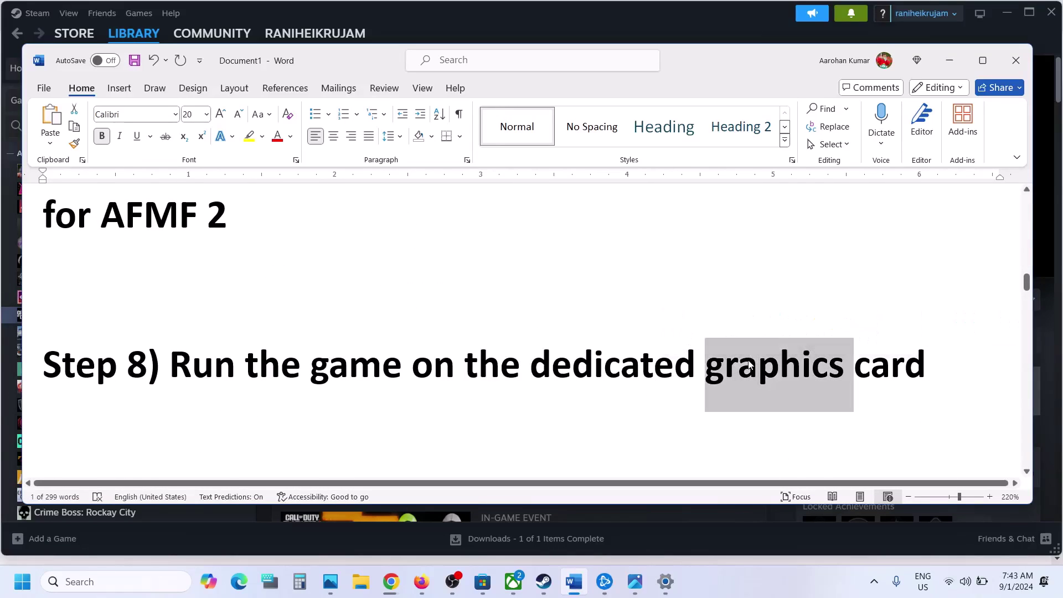
# - Search Windows for "graphics" and open Graphics settings
pyautogui.click(109, 582)
pyautogui.write('graphics')
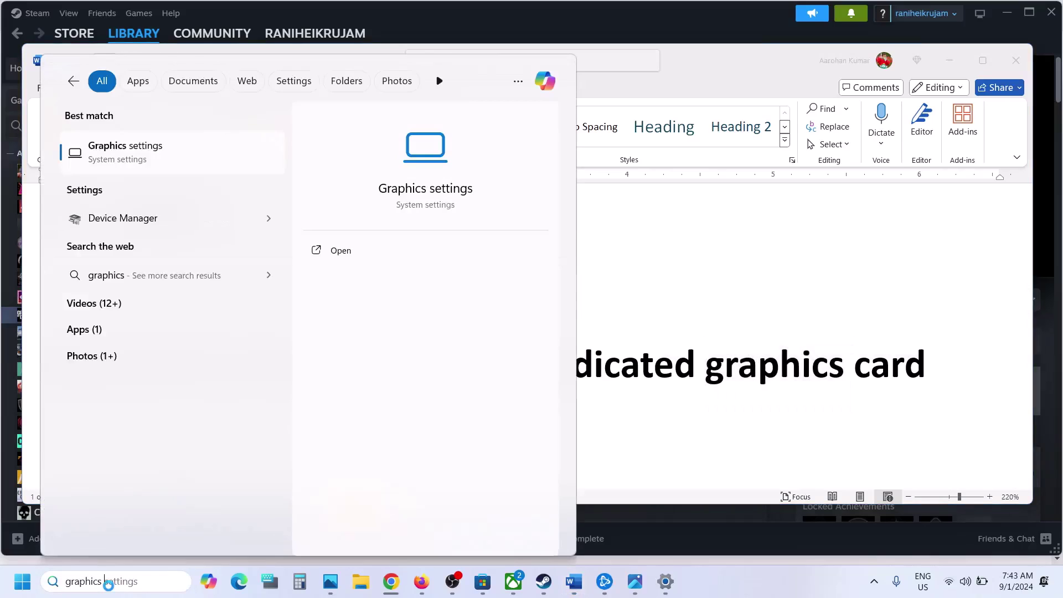
pyautogui.click(140, 145)
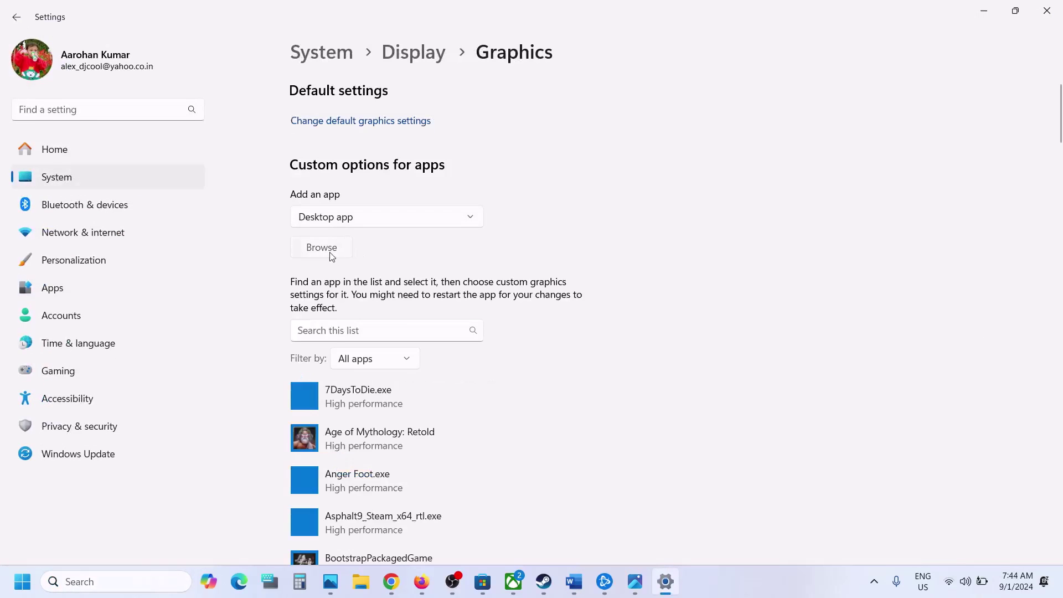
# - Browse for a desktop app to add to the custom graphics options, and go to C:\Program Files (x86)\Steam
pyautogui.click(331, 256)
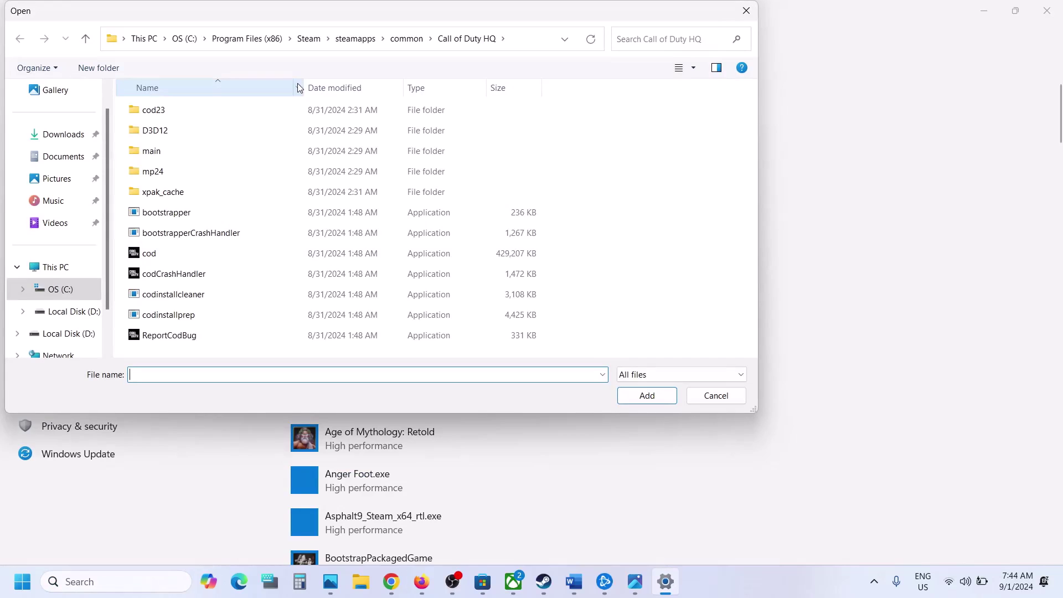
pyautogui.click(59, 269)
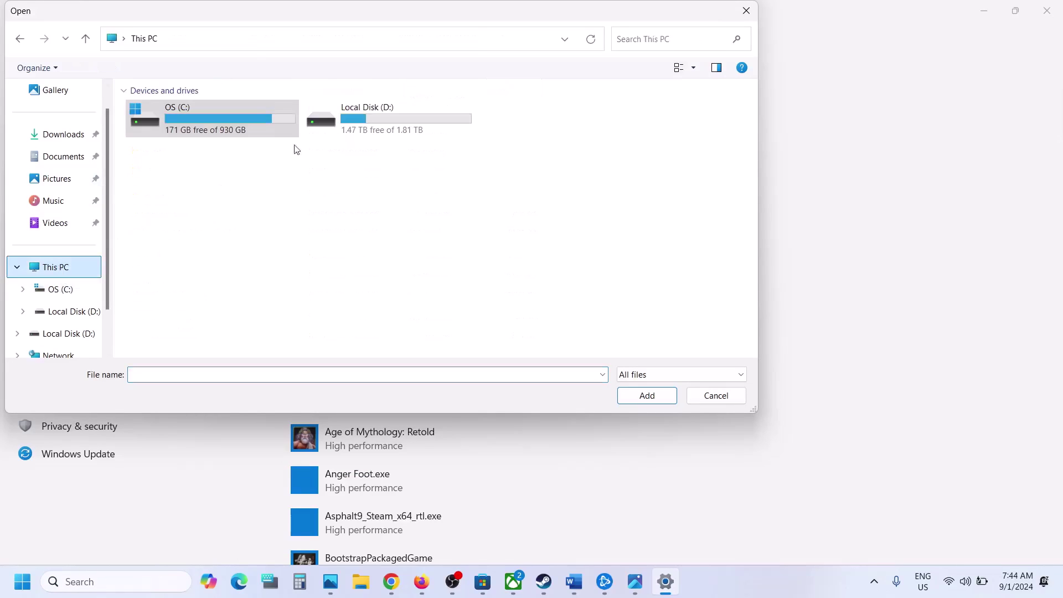
pyautogui.doubleClick(247, 124)
pyautogui.scroll(-2, 238, 183)
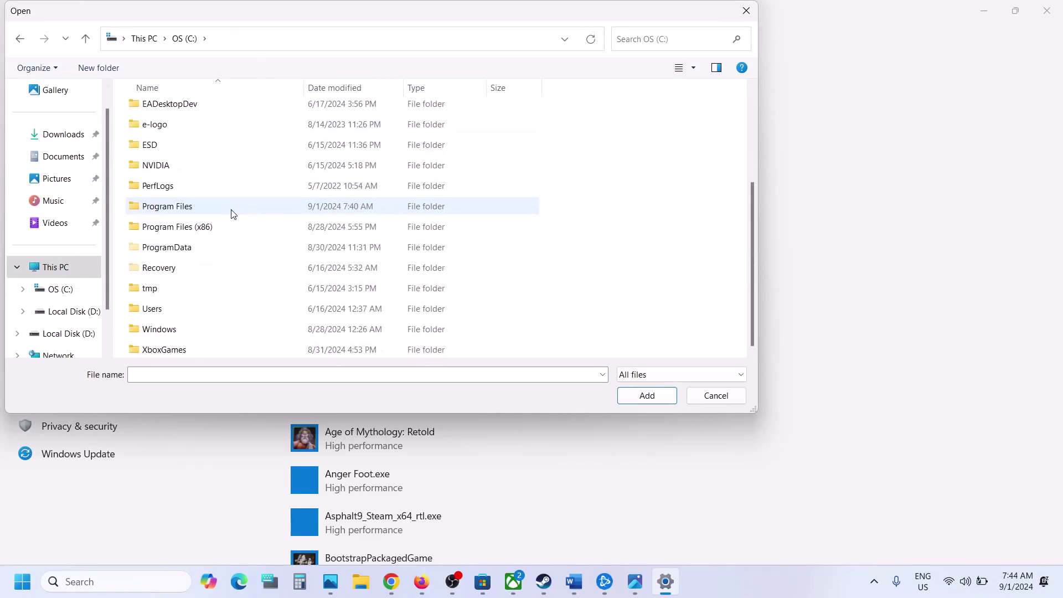
pyautogui.doubleClick(204, 225)
pyautogui.scroll(-4, 210, 238)
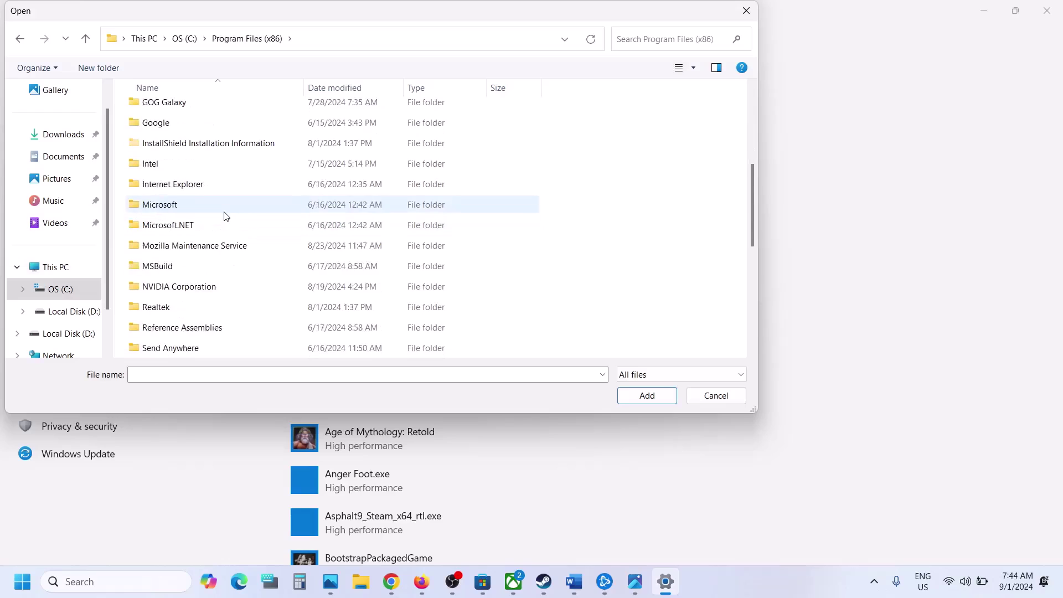
pyautogui.scroll(-4, 182, 268)
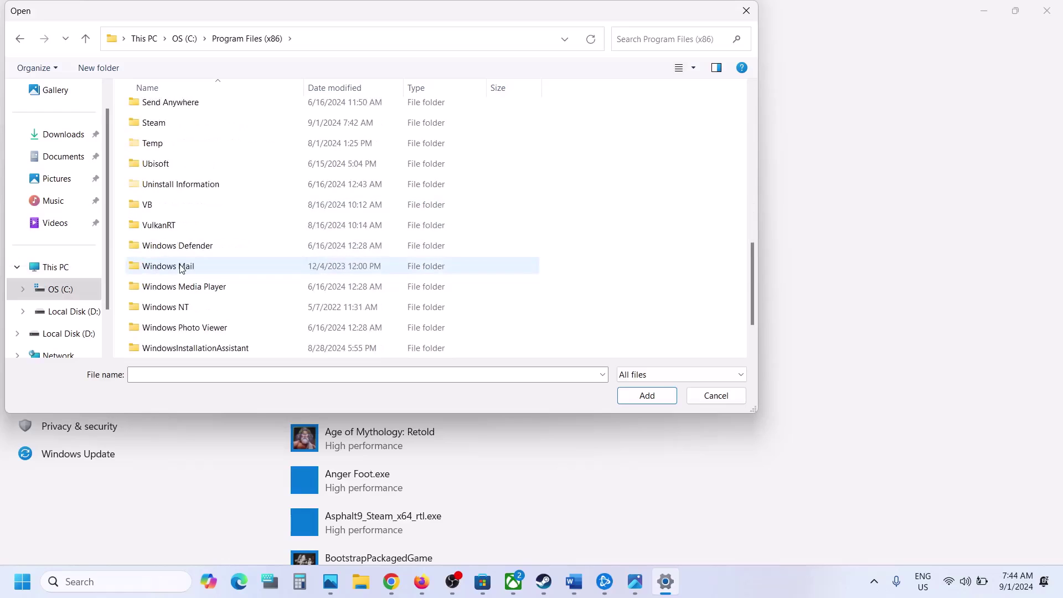
pyautogui.doubleClick(150, 123)
# - Try to add the cod application from steamapps\common\Call of Duty HQ to the custom graphics options
pyautogui.scroll(-3, 152, 125)
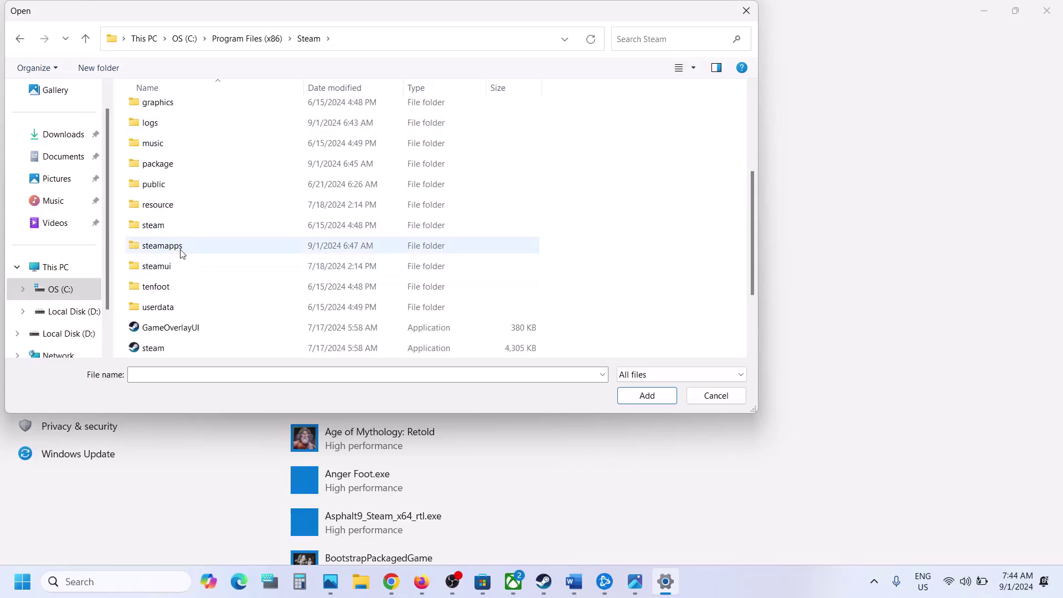
pyautogui.doubleClick(182, 246)
pyautogui.doubleClick(156, 109)
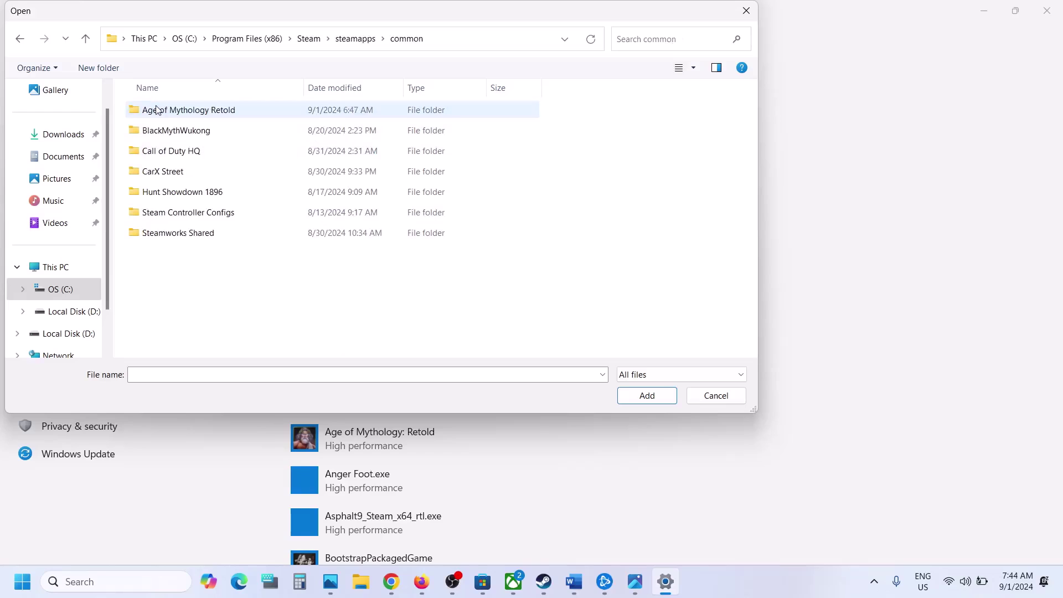
pyautogui.doubleClick(194, 152)
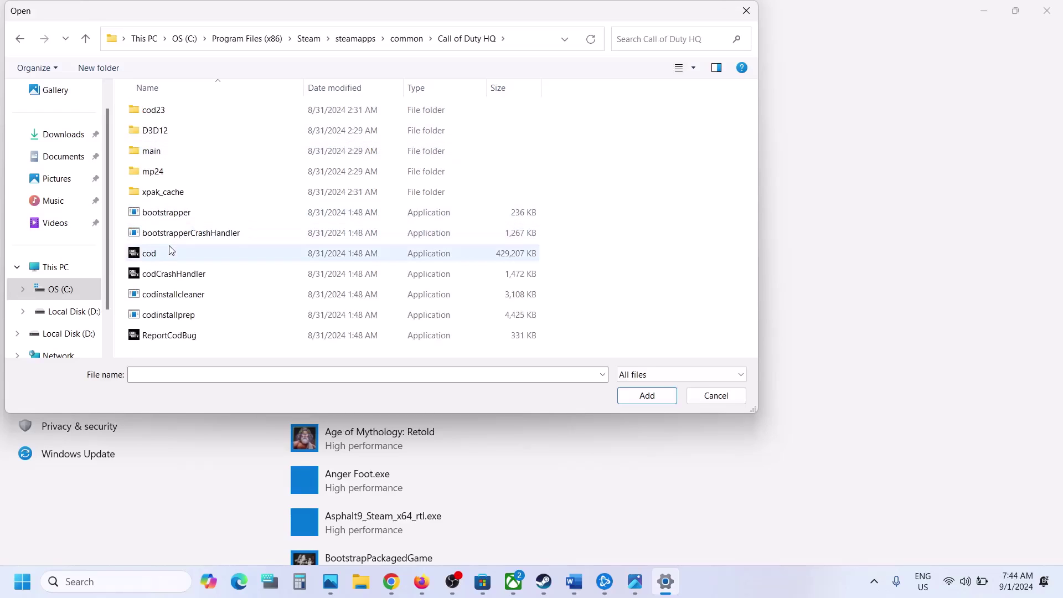
pyautogui.click(167, 252)
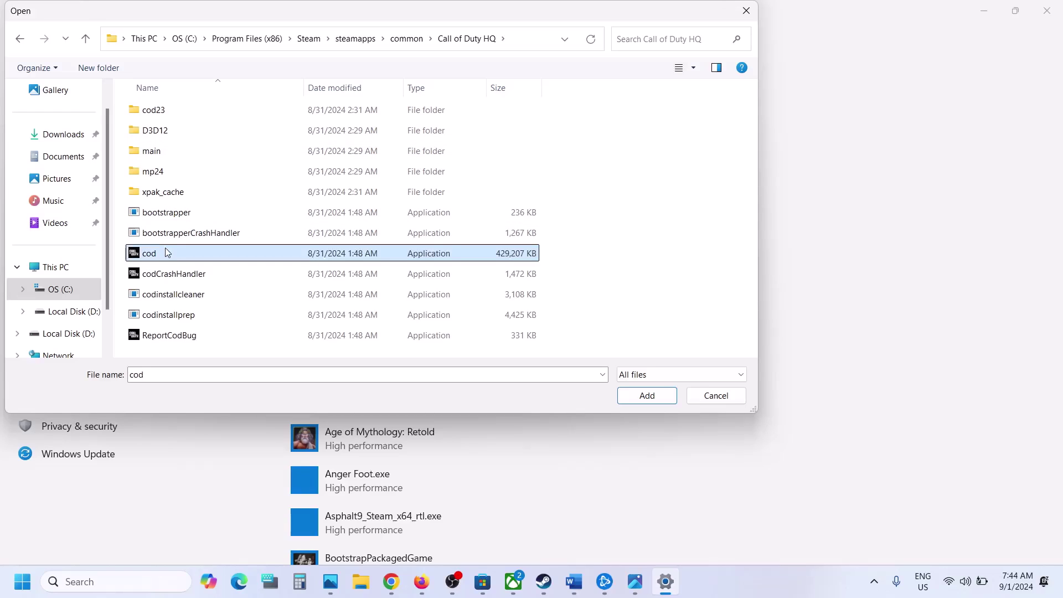
pyautogui.click(642, 396)
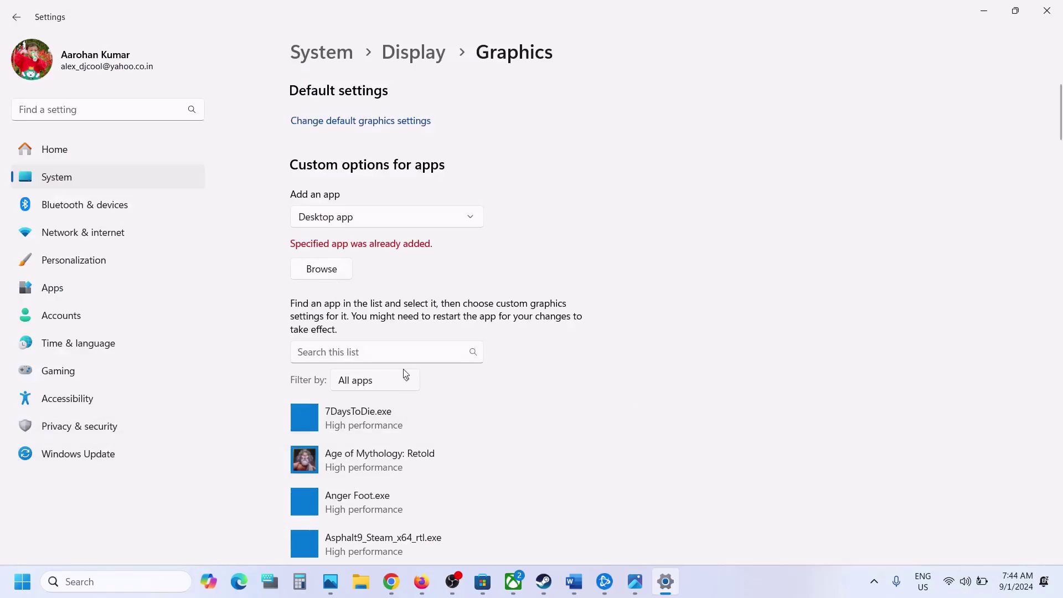
# - Set the graphics preference of the Call of Duty HQ entry at D:\Call of Duty\_retail_\cod.exe to High performance and save it
pyautogui.scroll(-5, 403, 369)
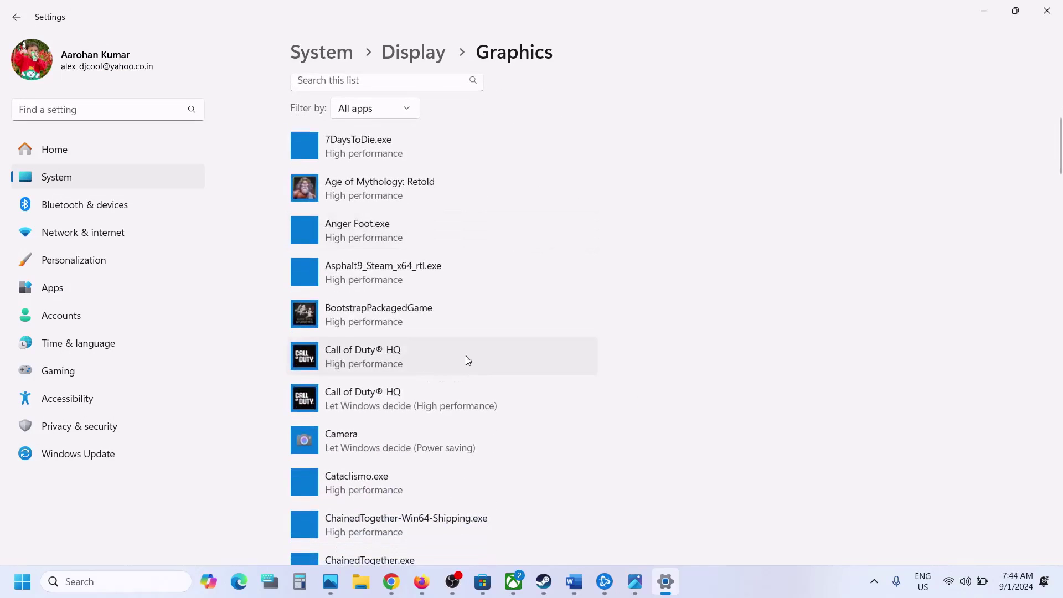
pyautogui.click(396, 394)
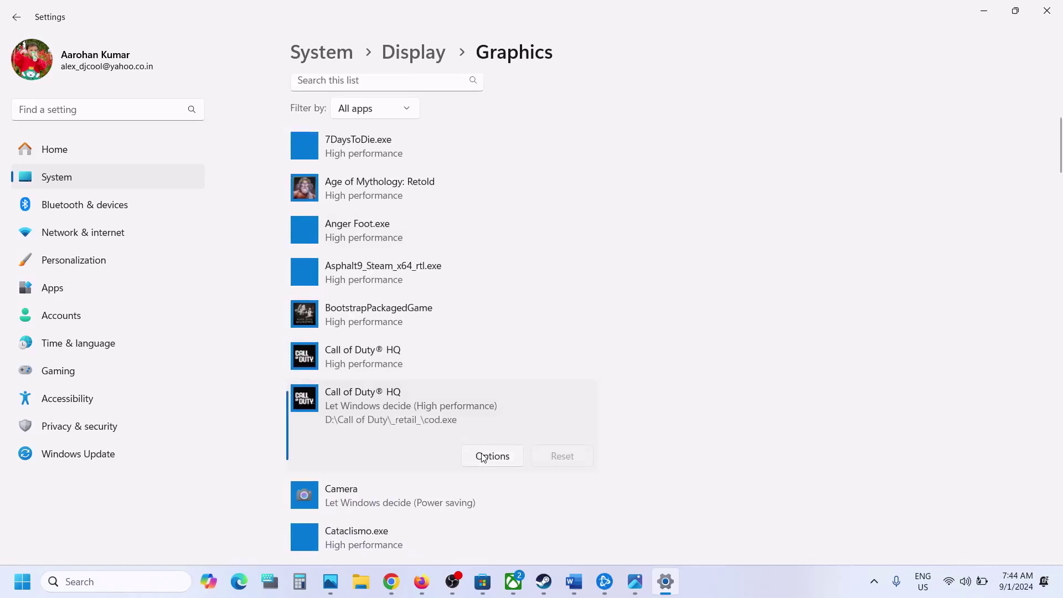
pyautogui.click(483, 456)
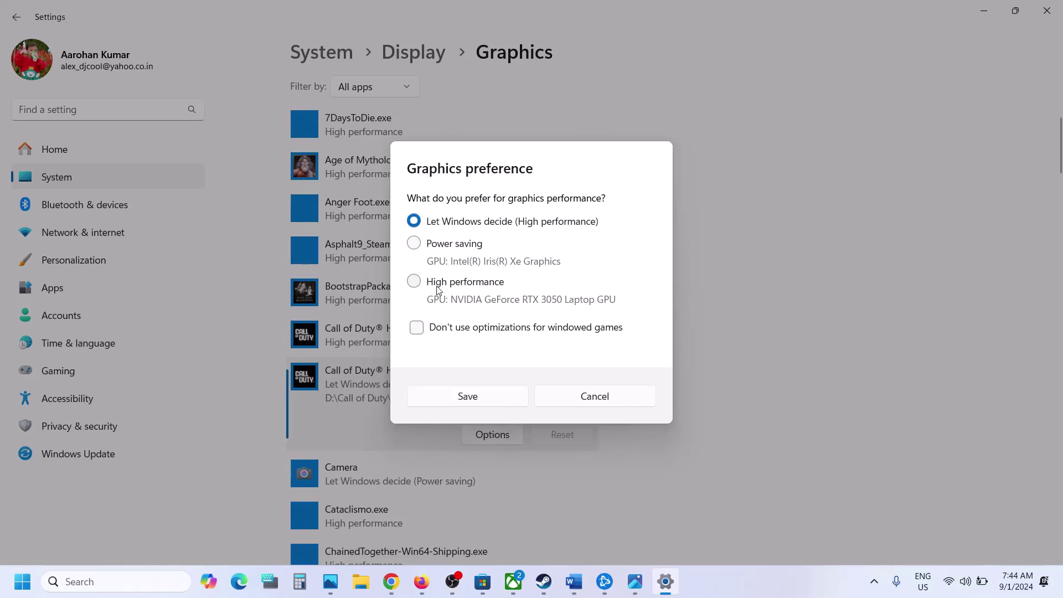
pyautogui.click(496, 406)
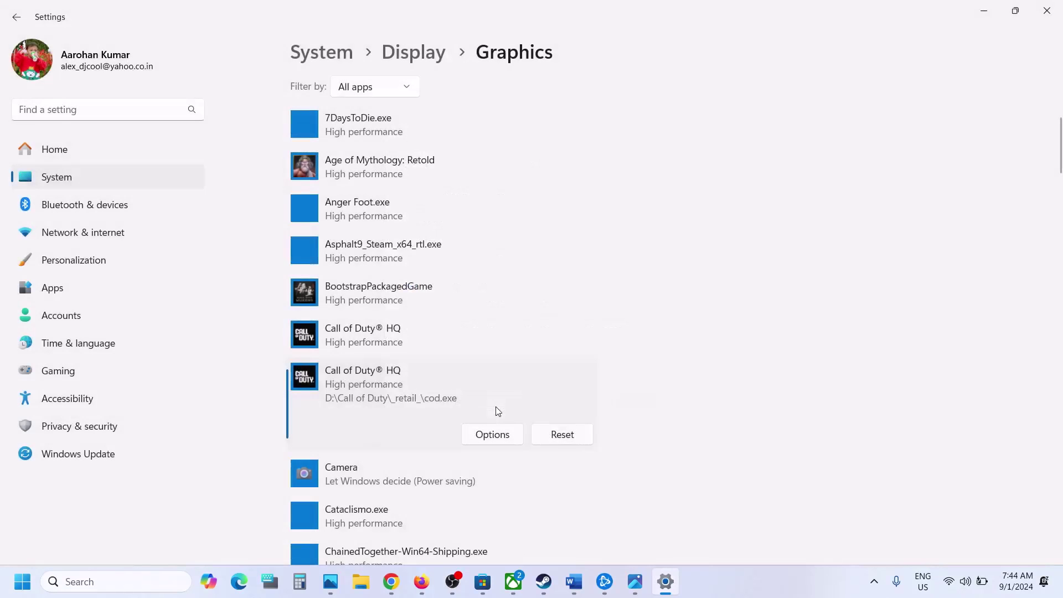
# - Check the graphics preference of the Steam Call of Duty HQ entry, cancel without changes, and minimize Settings
pyautogui.click(396, 343)
pyautogui.click(485, 407)
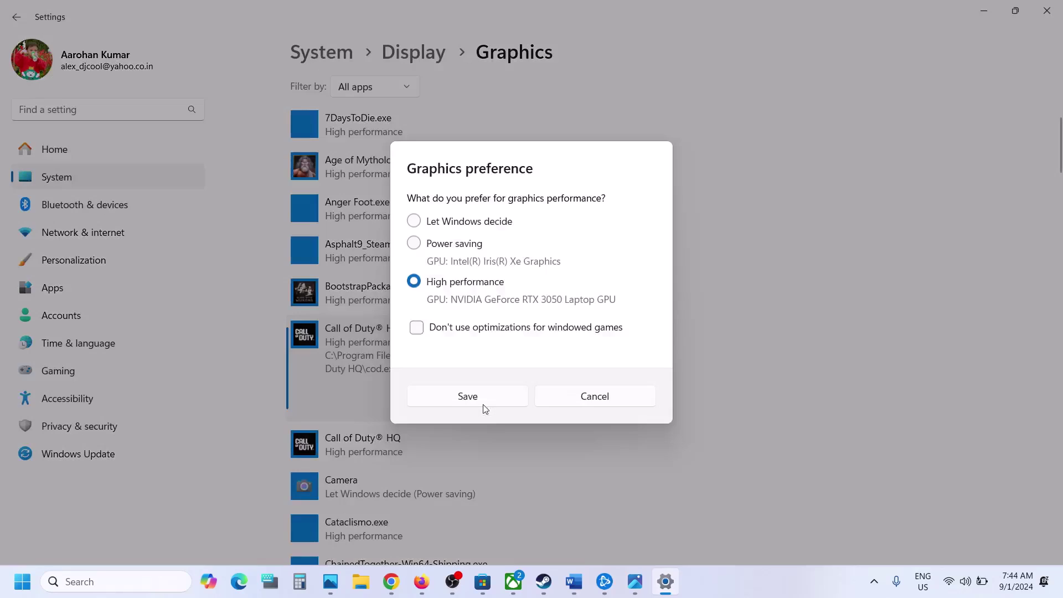
pyautogui.click(590, 397)
pyautogui.click(974, 10)
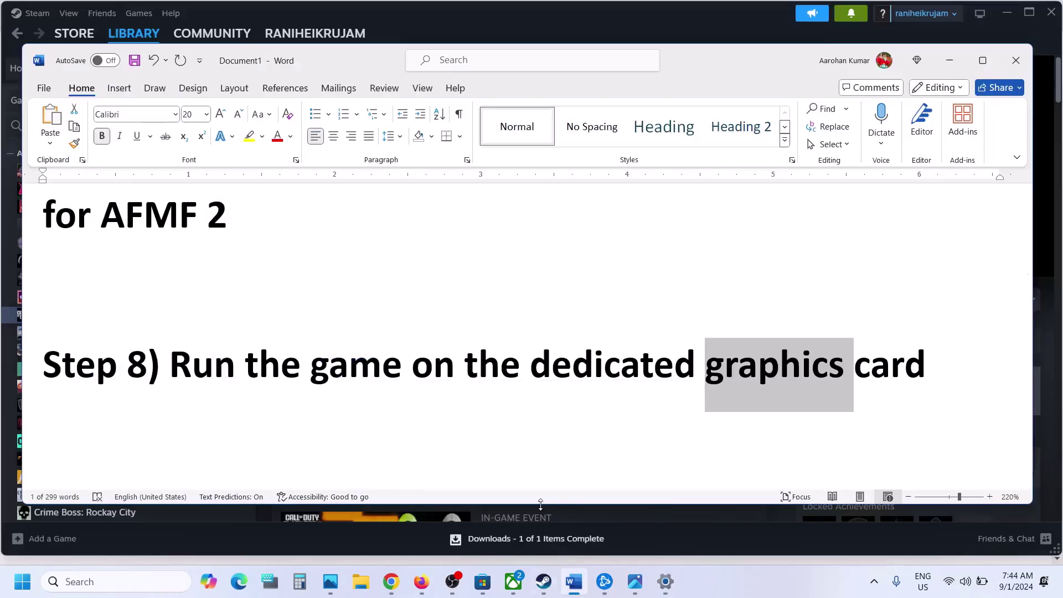
# - Return to Graphics settings and add the mp24-cod application from the mp24 folder of Call of Duty HQ
pyautogui.click(684, 584)
pyautogui.click(671, 585)
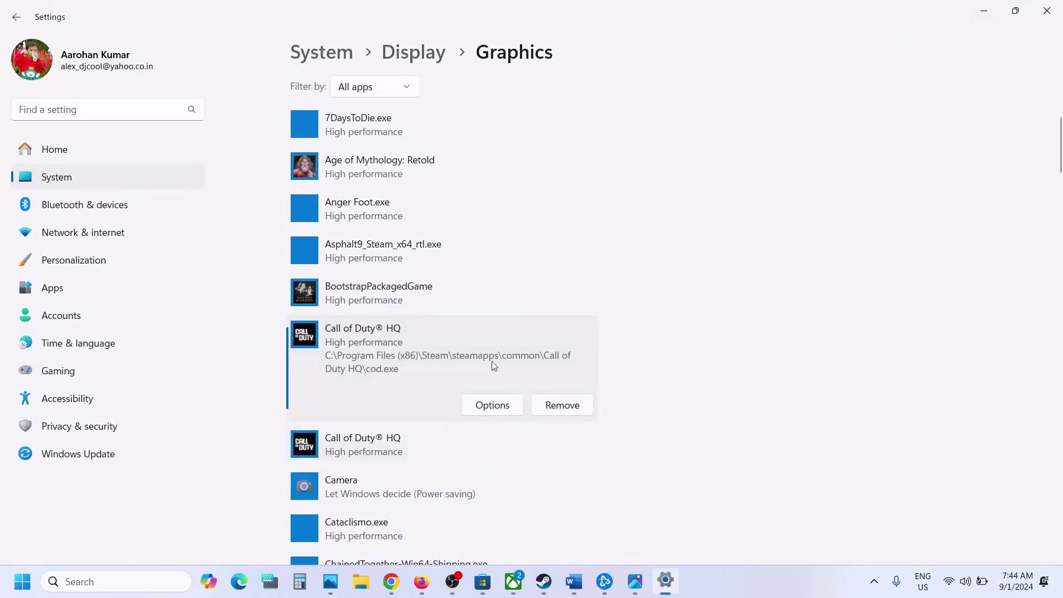
pyautogui.scroll(5, 408, 246)
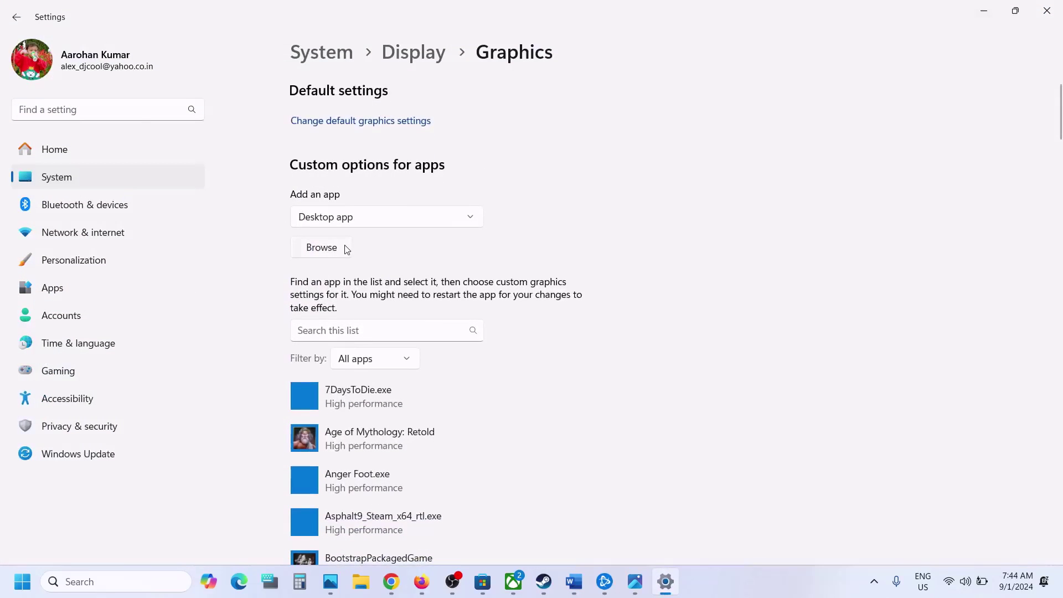
pyautogui.click(346, 248)
pyautogui.click(174, 175)
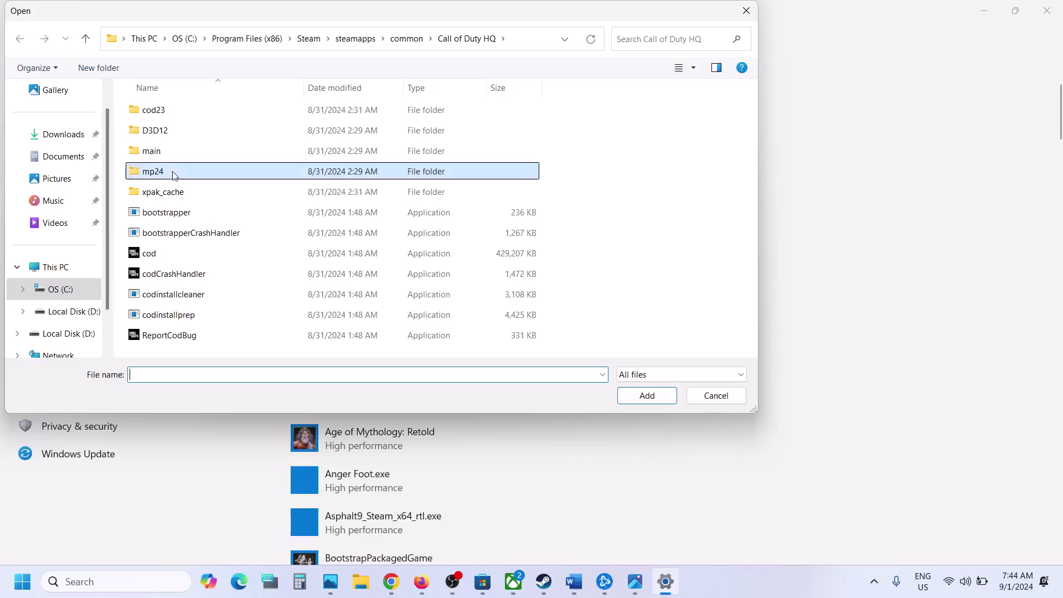
pyautogui.doubleClick(175, 175)
pyautogui.click(170, 190)
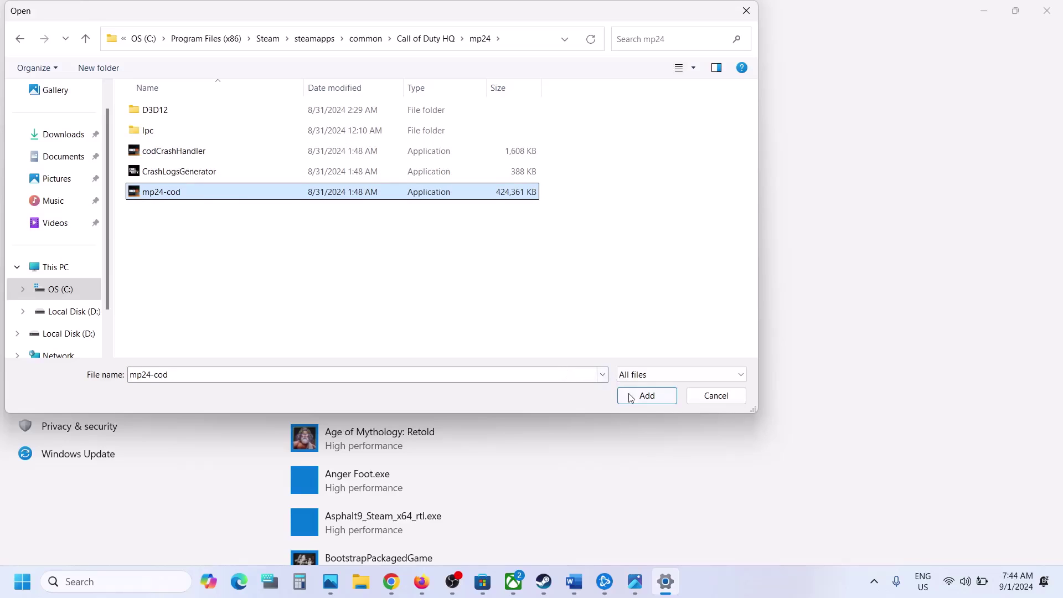
pyautogui.click(642, 398)
# - Set the Call of Duty: Black Ops 6 Beta entry's graphics preference to High performance, save it, and switch to the Word document
pyautogui.scroll(-3, 463, 387)
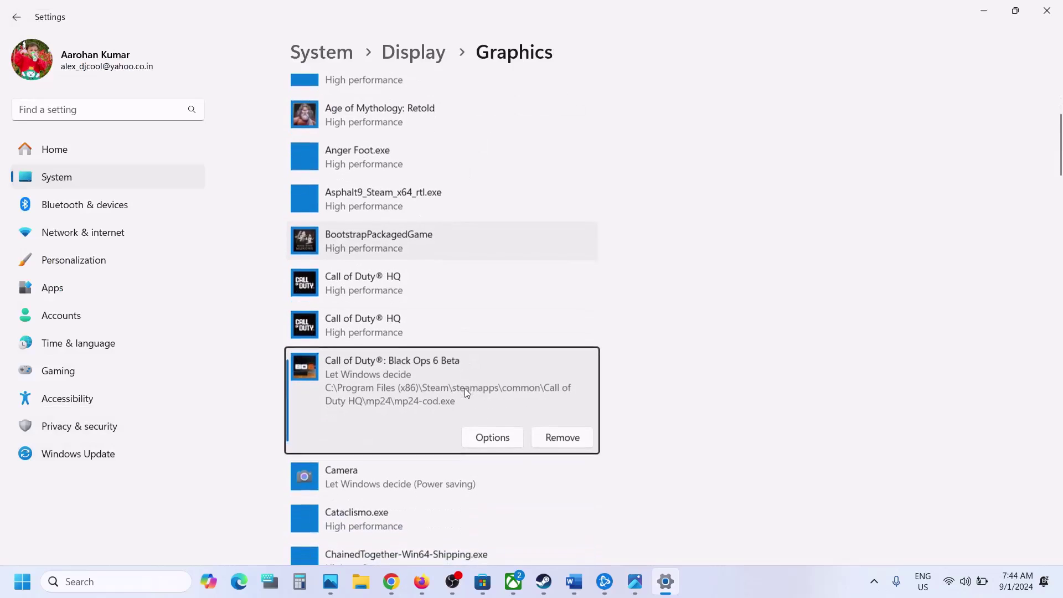
pyautogui.click(490, 436)
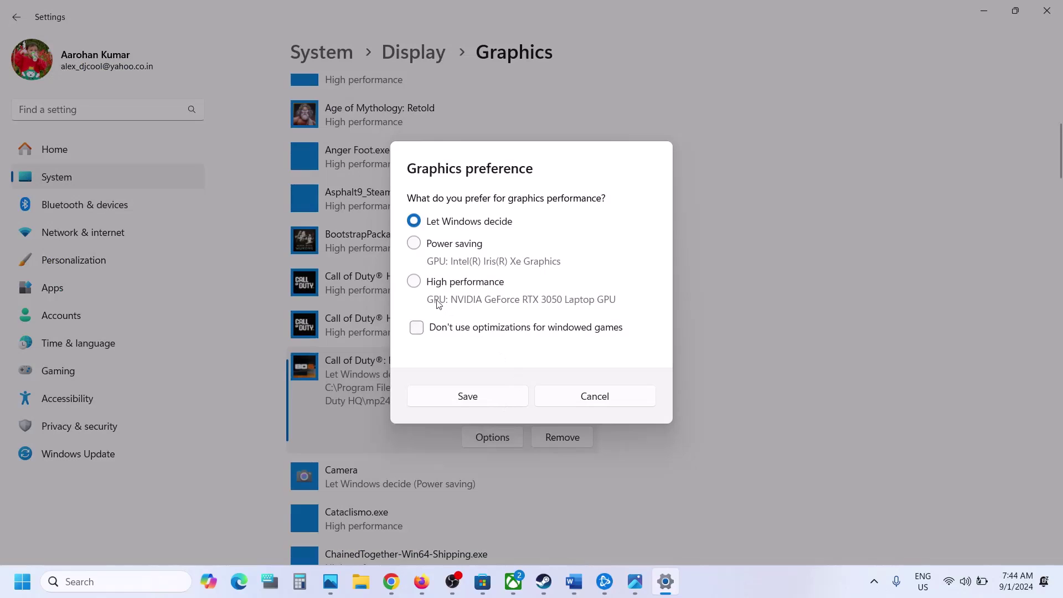
pyautogui.click(480, 397)
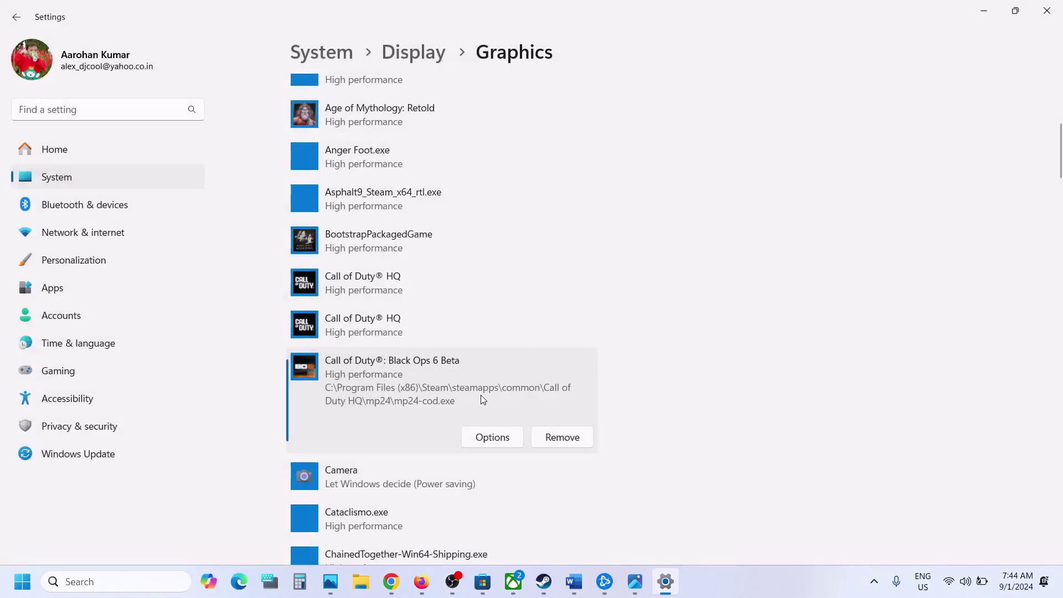
pyautogui.click(574, 583)
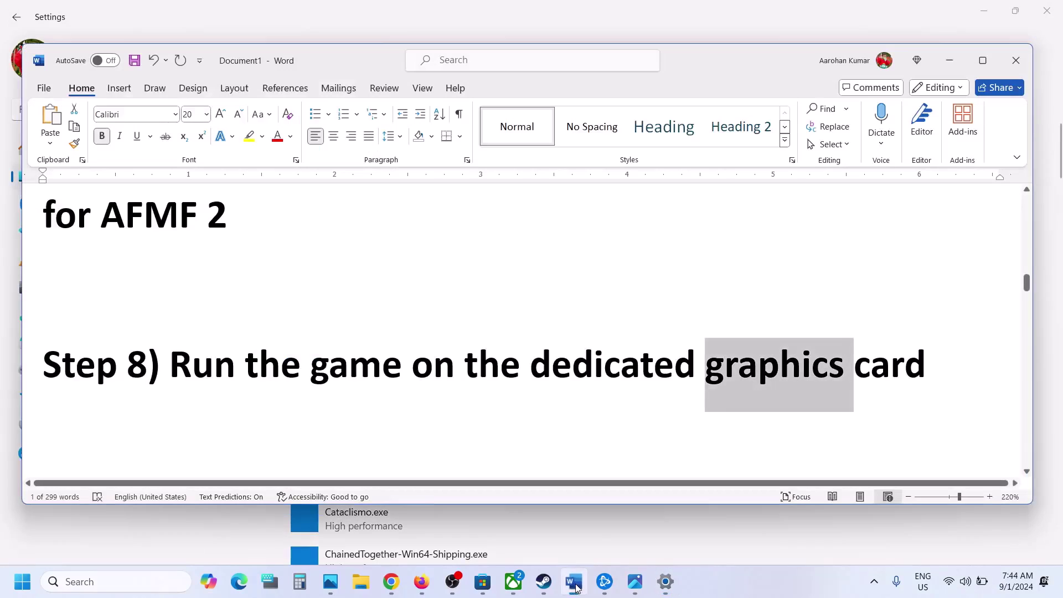
# - Highlight "Restart Steam/Battle.net" under Step 9 of the Word document and switch to Steam
pyautogui.scroll(-3, 401, 416)
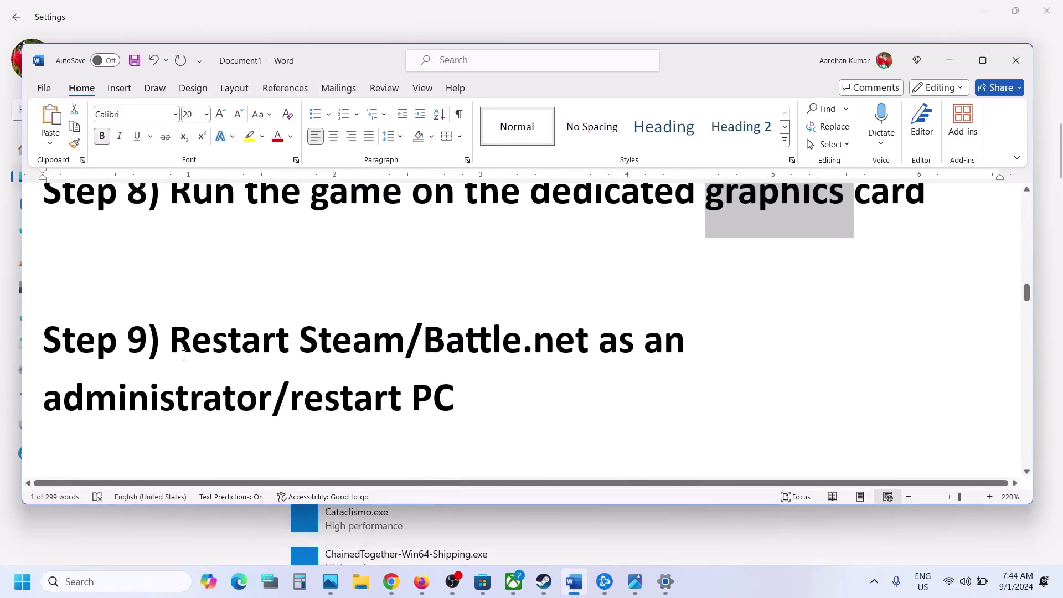
pyautogui.moveTo(175, 347); pyautogui.dragTo(568, 336)
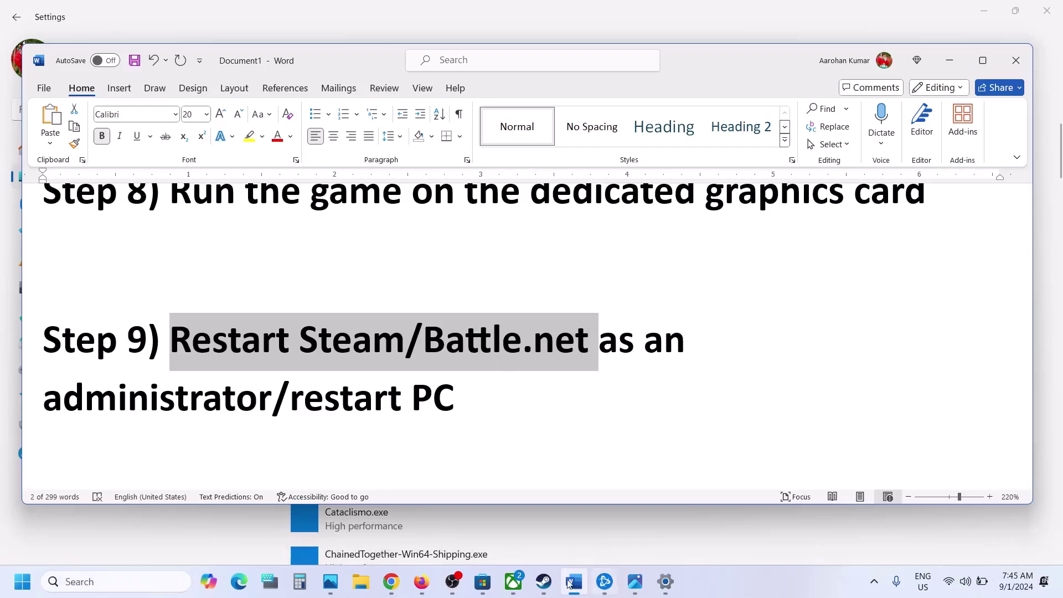
pyautogui.click(542, 581)
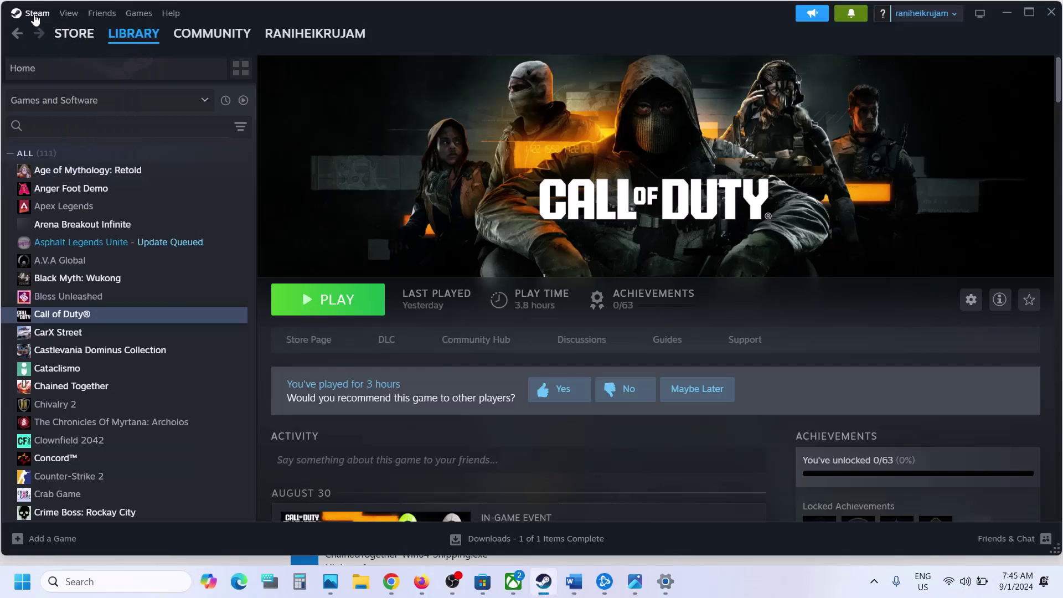
# - Look at the Steam client's main menu, search Windows for steam, view the app's Run as administrator option, and dismiss the search
pyautogui.click(34, 16)
pyautogui.click(95, 582)
pyautogui.write('steam')
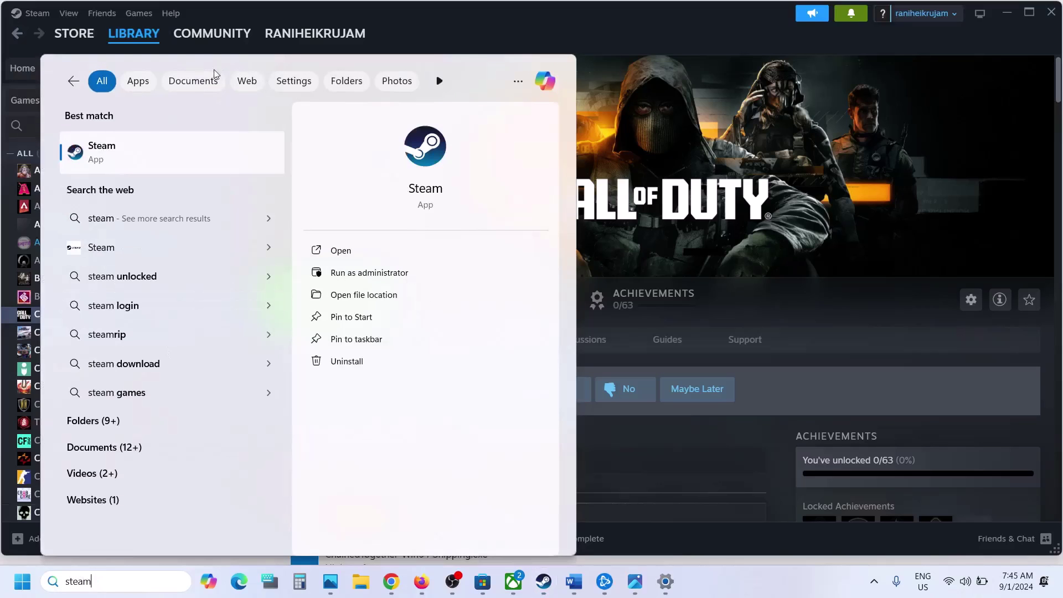
pyautogui.rightClick(127, 146)
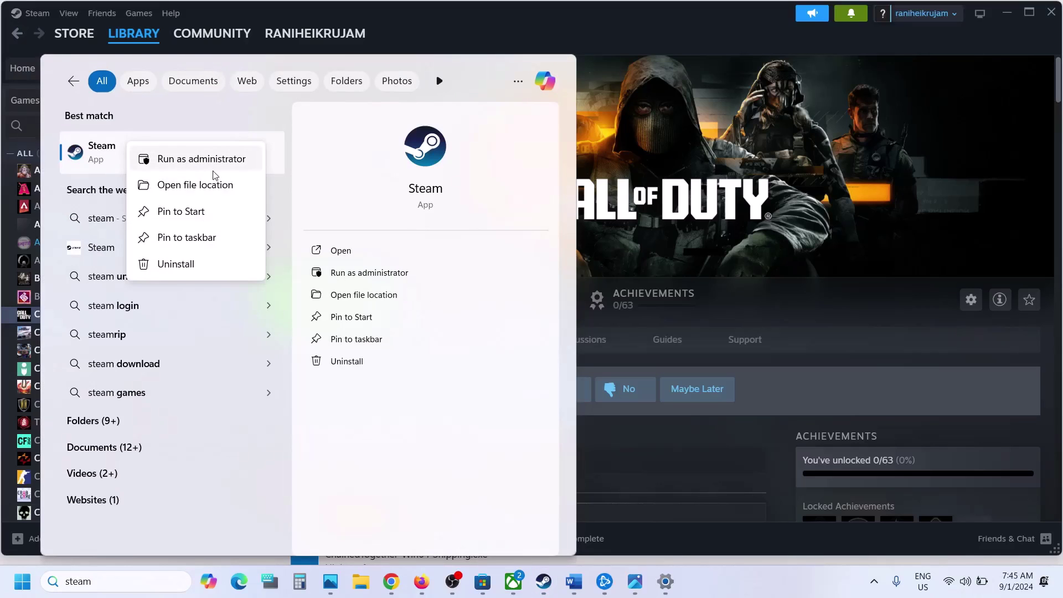
pyautogui.click(737, 104)
pyautogui.click(736, 104)
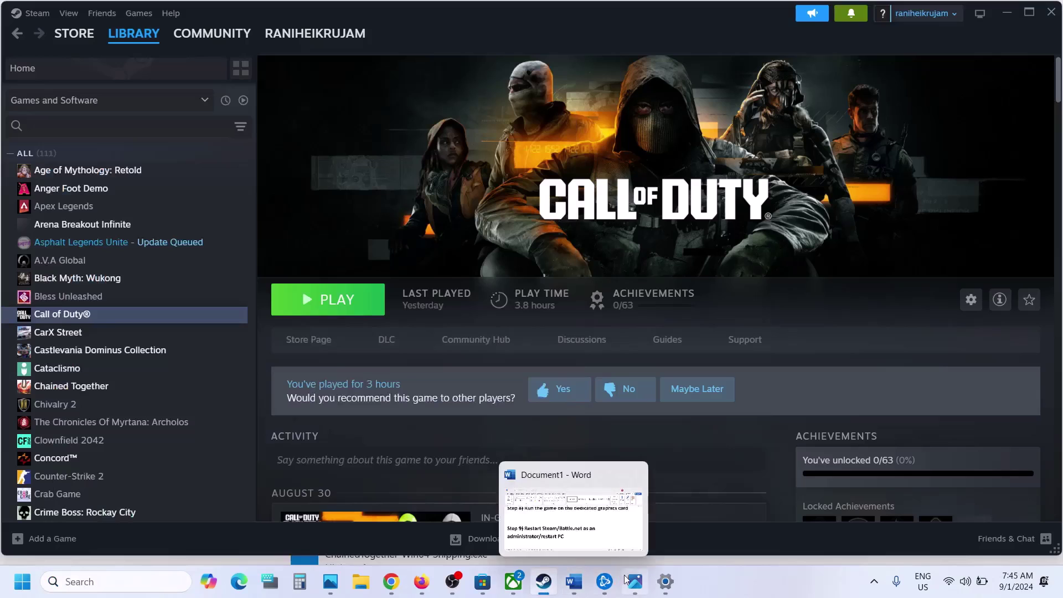
# - Switch to Battle.net, view its Exit option, look up battle.net in Windows search, and view its Run as administrator option without launching it
pyautogui.click(605, 583)
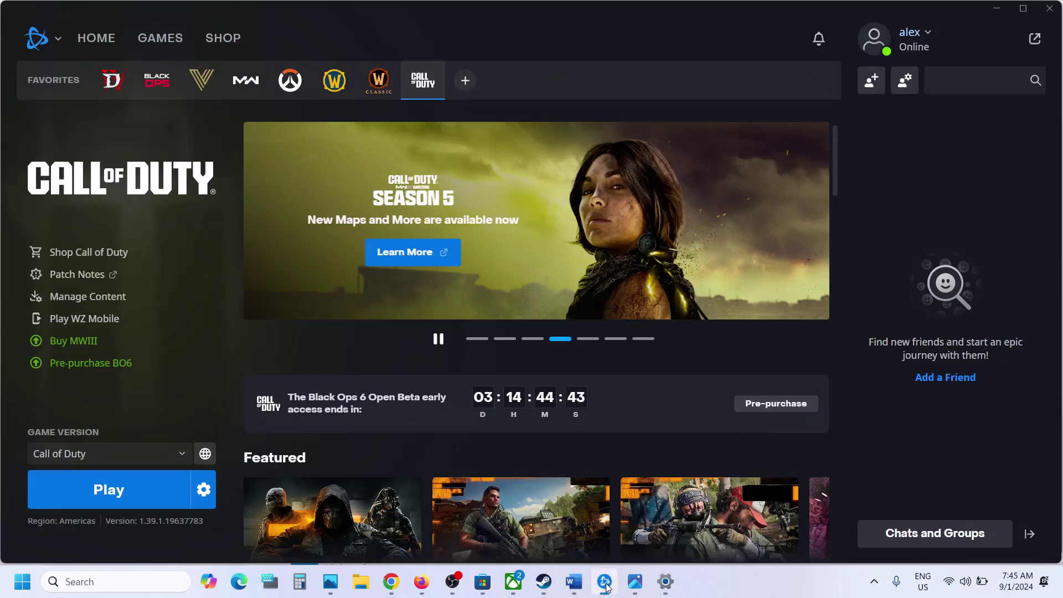
pyautogui.click(59, 38)
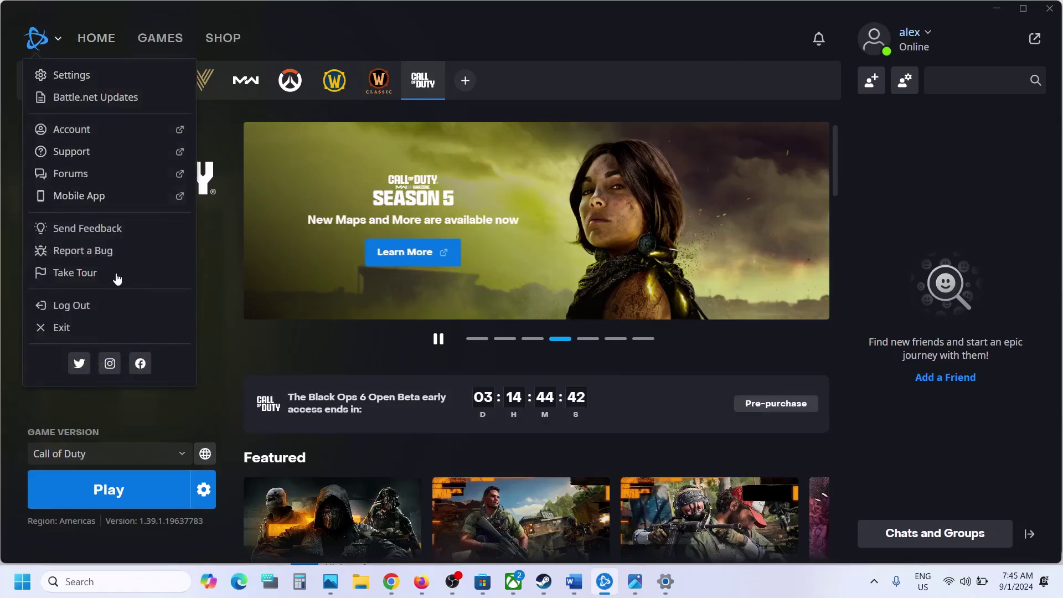
pyautogui.click(103, 581)
pyautogui.write('battle.net')
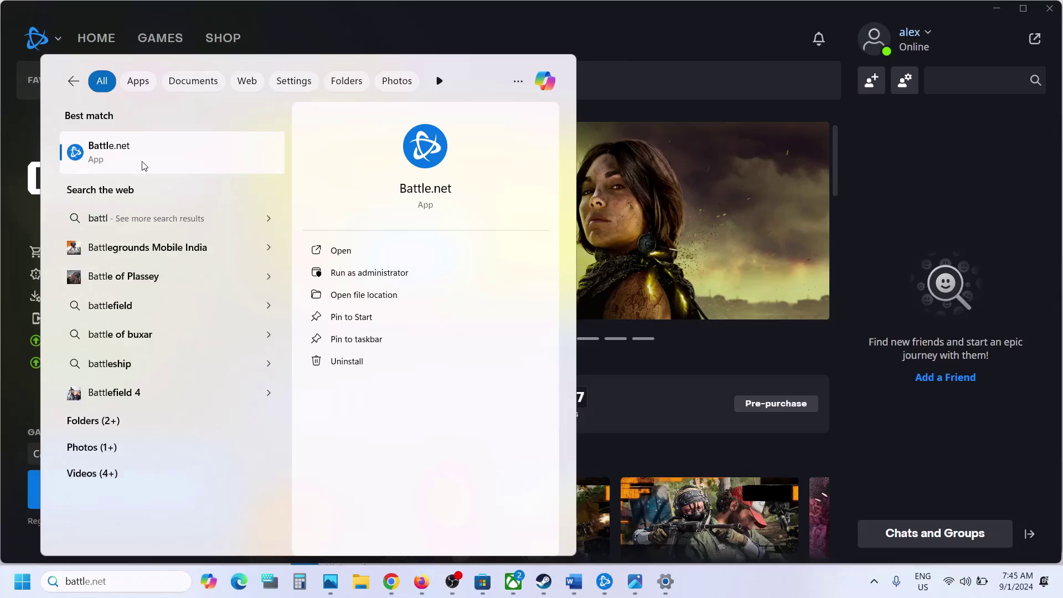
pyautogui.rightClick(144, 166)
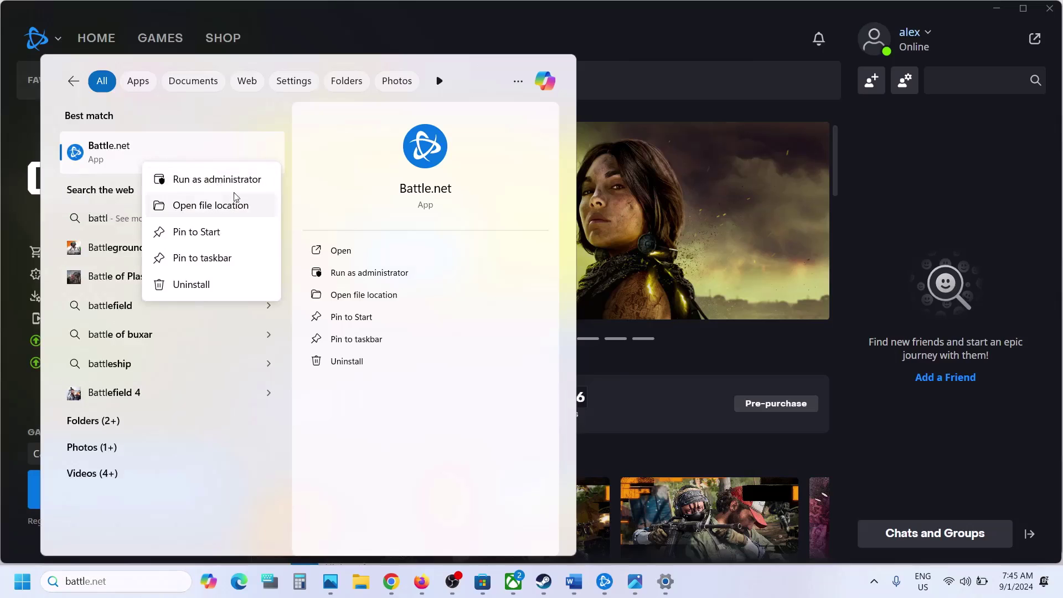
pyautogui.click(699, 171)
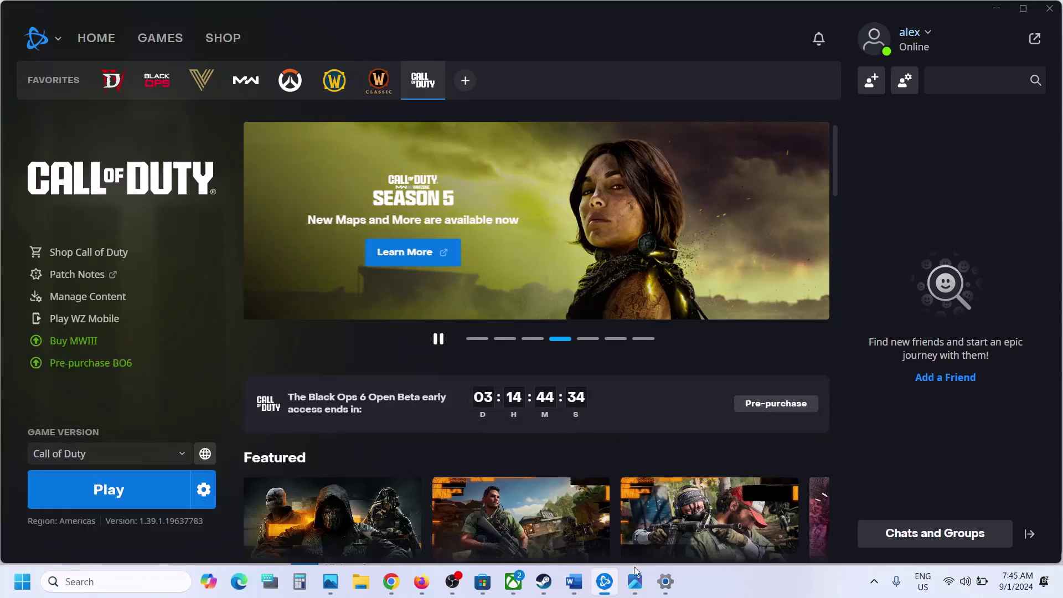
# - Return to the Word document and highlight "Uncheck compatibility from Steam and game exe file" under Step 10
pyautogui.click(574, 581)
pyautogui.scroll(-5, 396, 334)
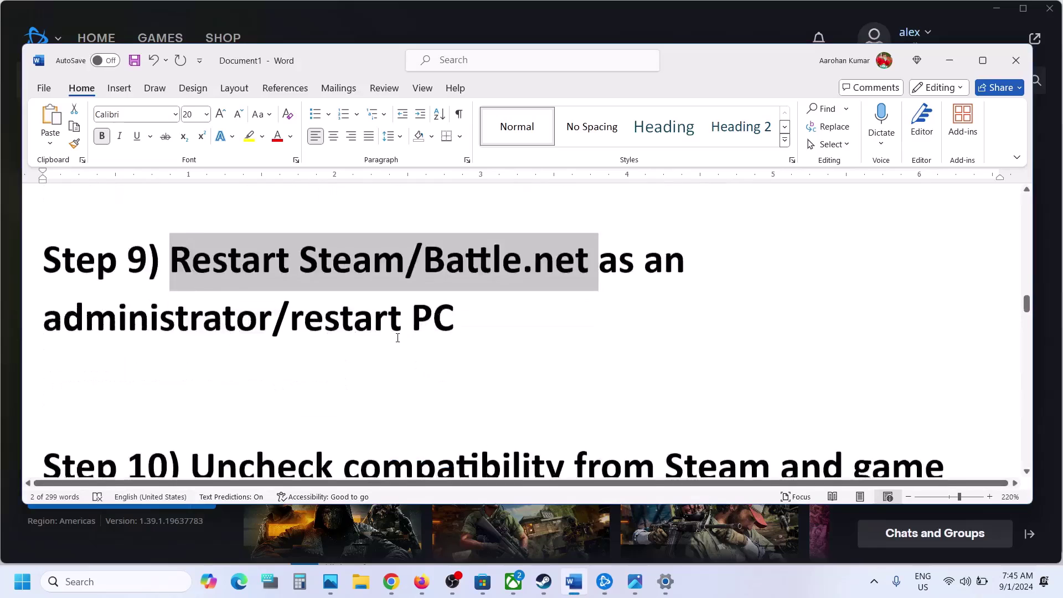
pyautogui.moveTo(212, 283); pyautogui.dragTo(659, 332)
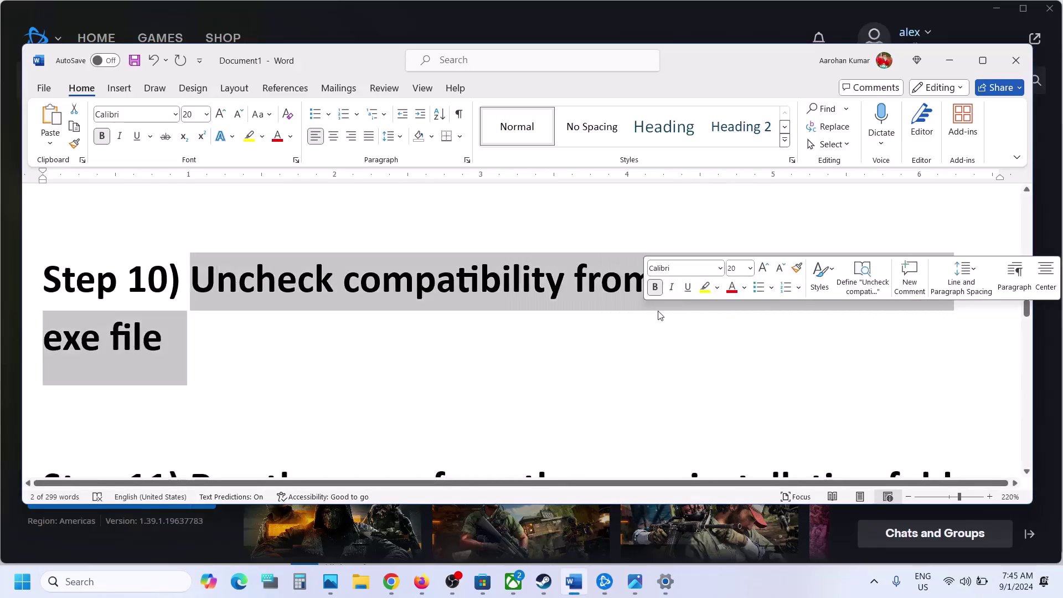
# - Find Steam through Windows search and follow its shortcut's file location to the Program Files (x86)\Steam installation folder
pyautogui.click(474, 34)
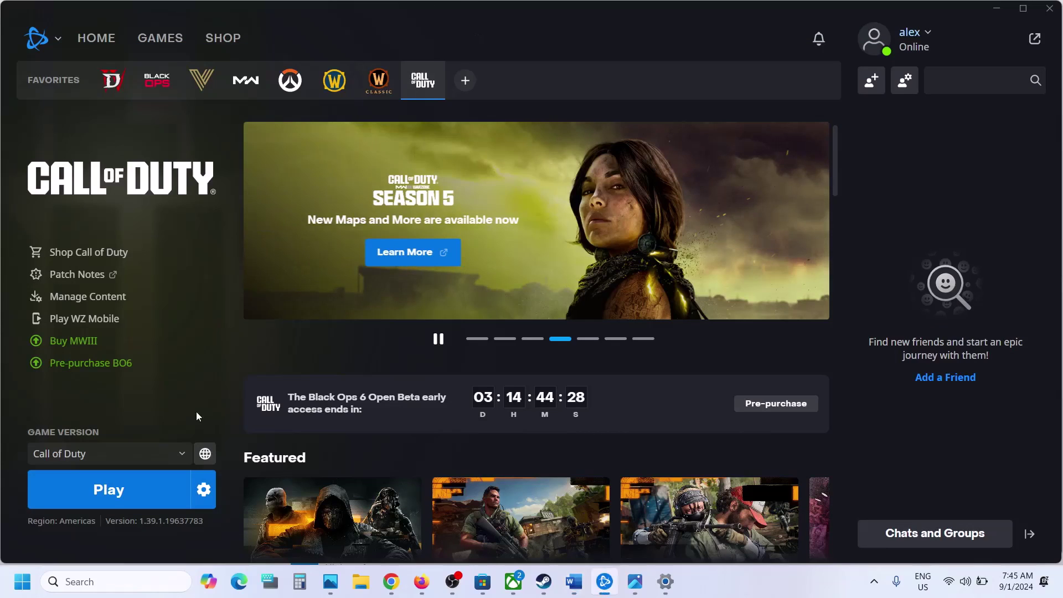
pyautogui.click(94, 580)
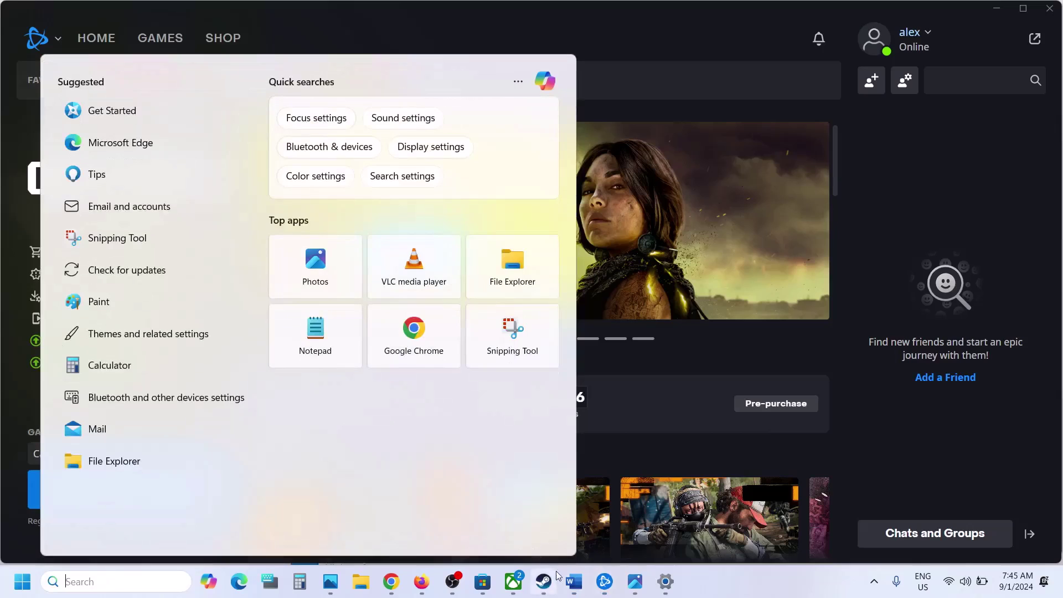
pyautogui.click(543, 586)
pyautogui.click(33, 13)
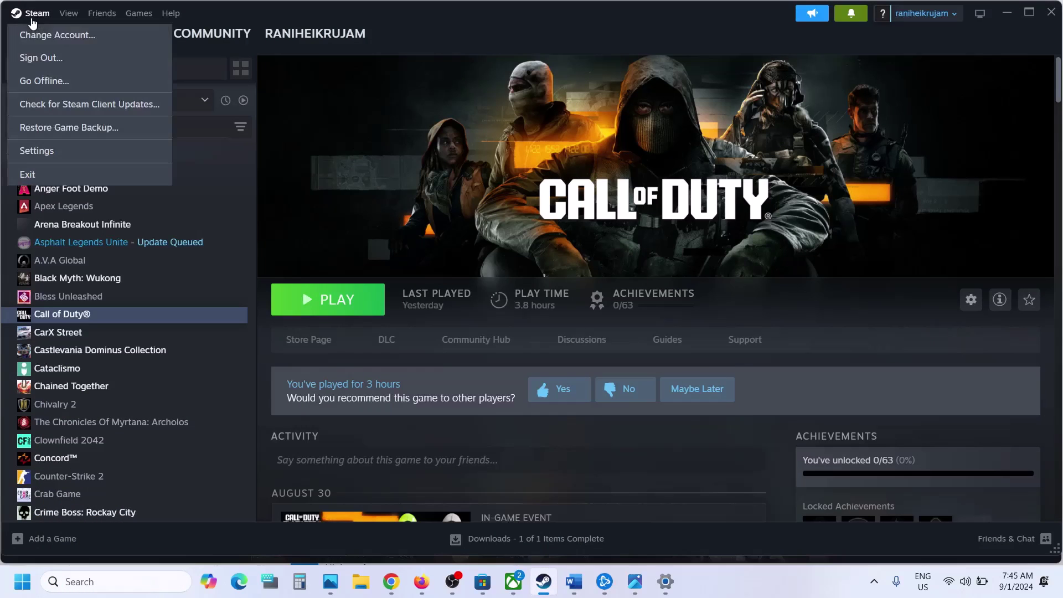
pyautogui.click(113, 580)
pyautogui.write('steam')
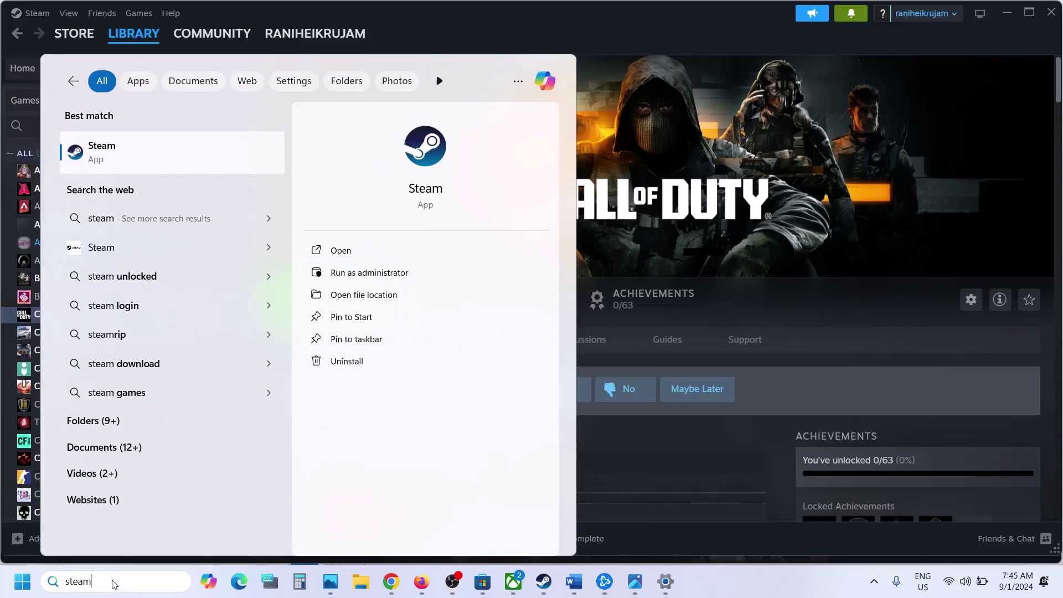
pyautogui.rightClick(140, 160)
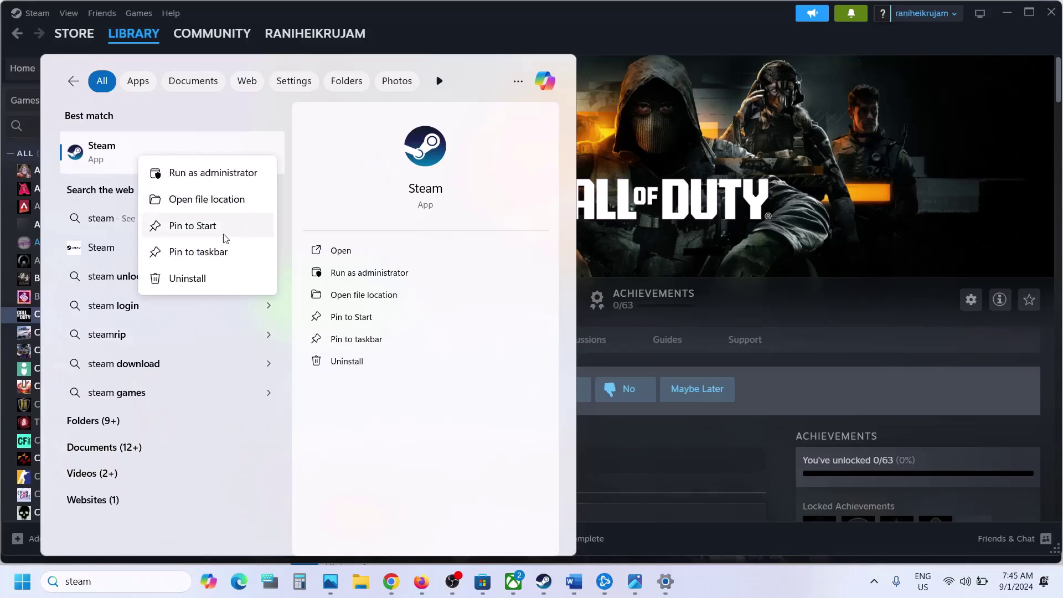
pyautogui.click(176, 200)
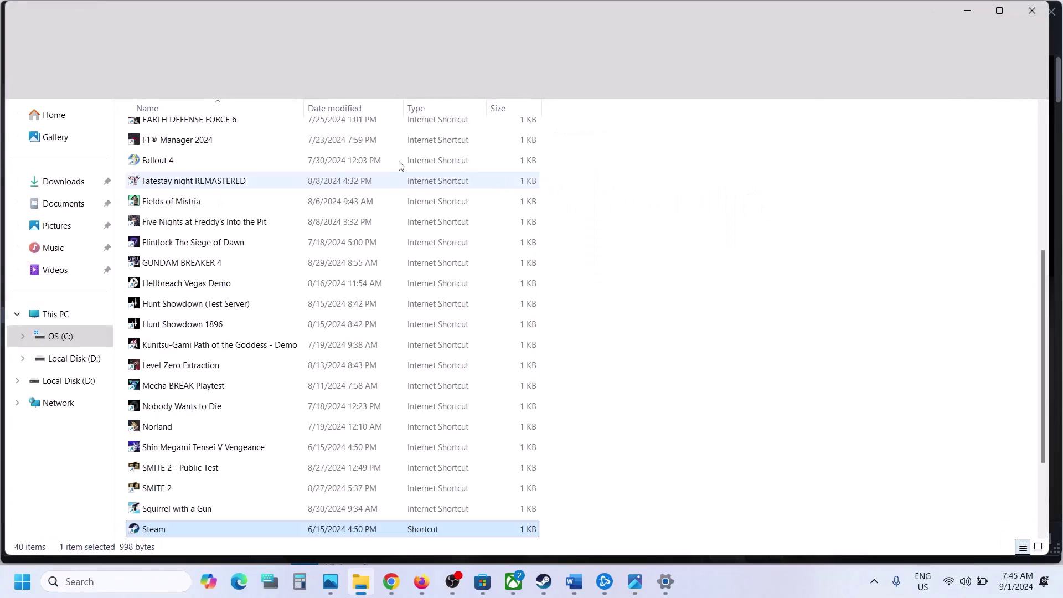
pyautogui.rightClick(179, 533)
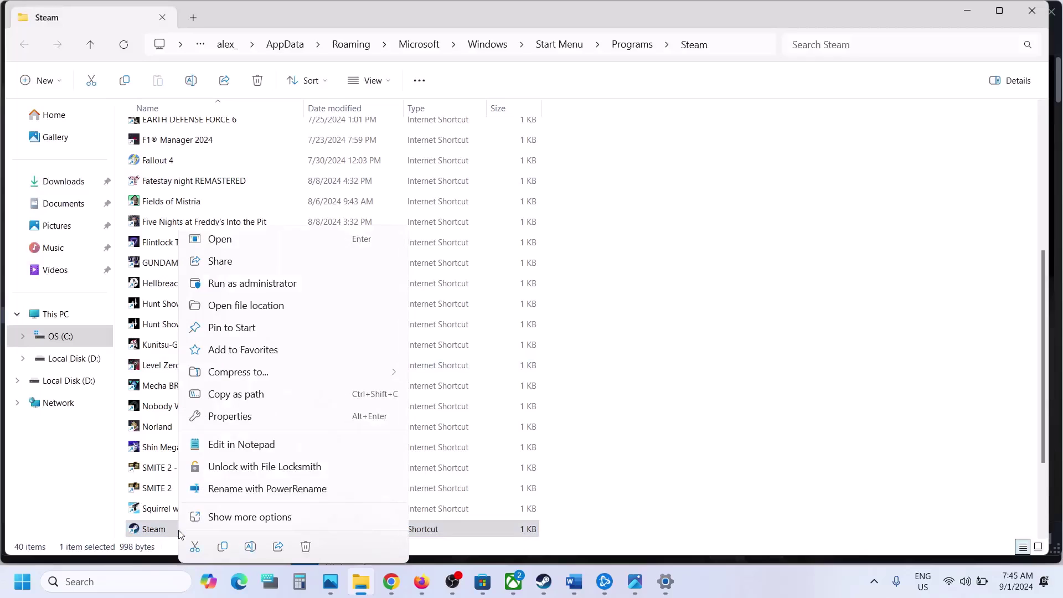
pyautogui.click(227, 306)
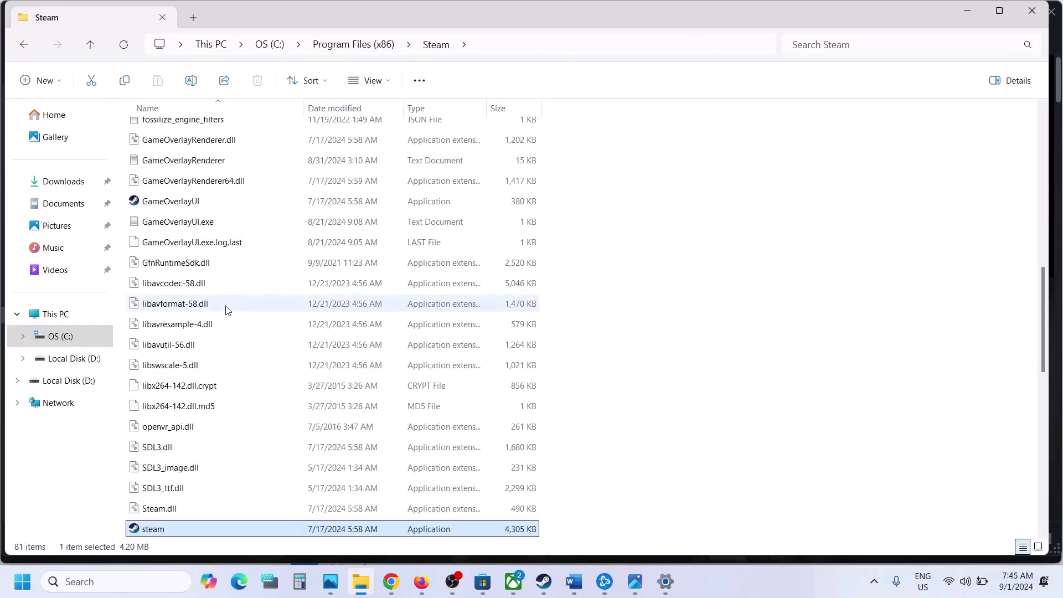
# - Review the compatibility settings of the steam application, make sure every option is unchecked, and confirm its properties
pyautogui.scroll(-3, 230, 376)
pyautogui.rightClick(173, 339)
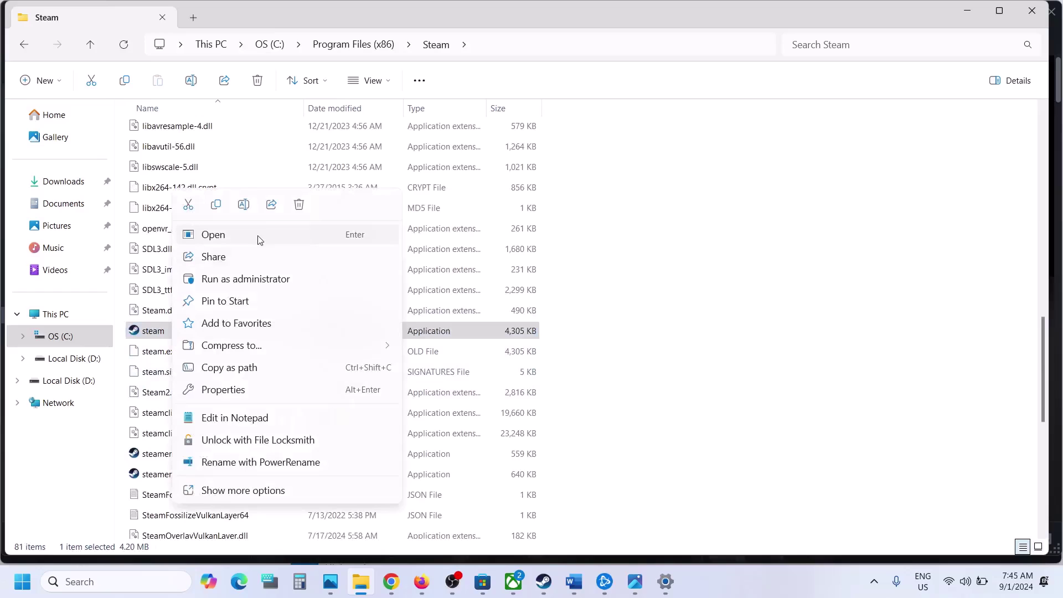
pyautogui.click(574, 581)
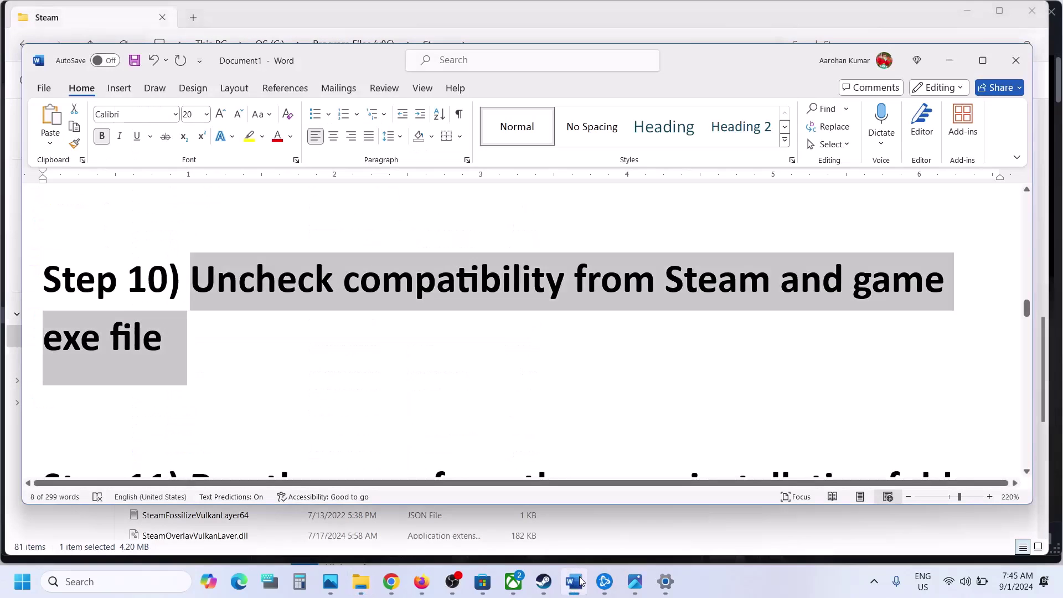
pyautogui.click(575, 581)
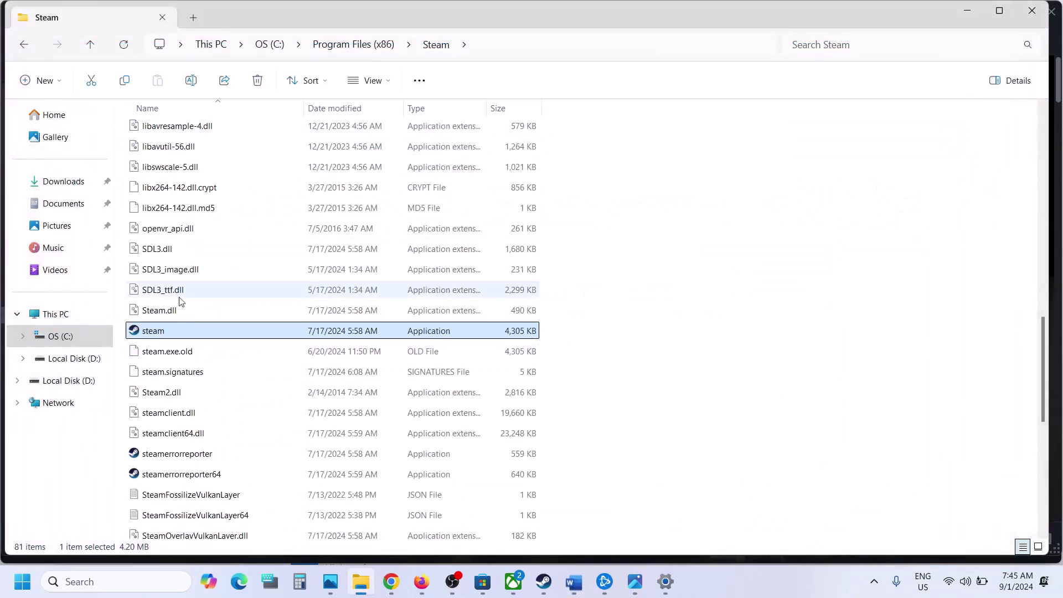
pyautogui.rightClick(149, 332)
pyautogui.click(225, 362)
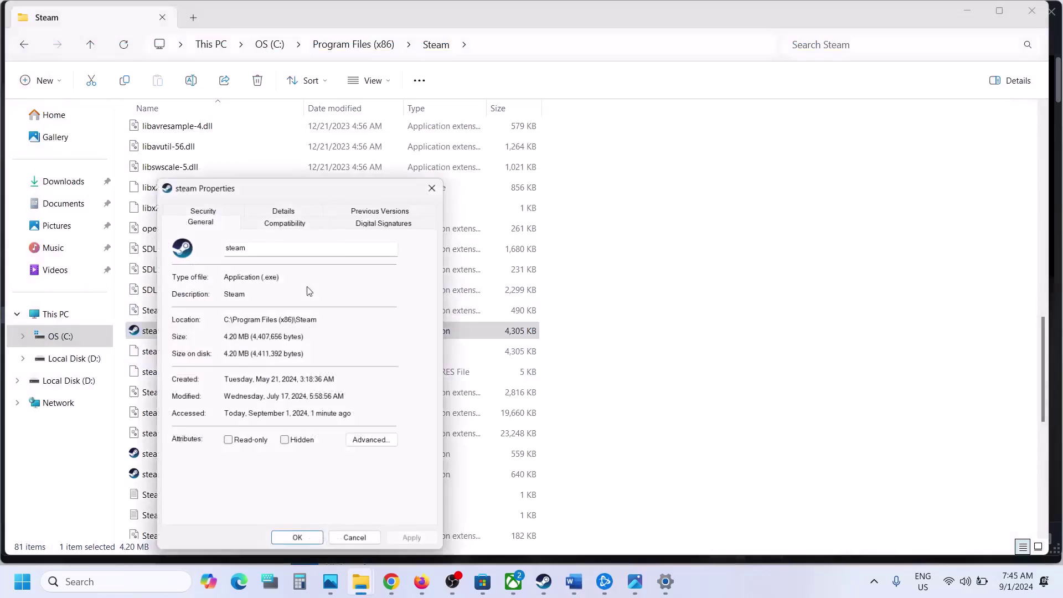
pyautogui.click(267, 218)
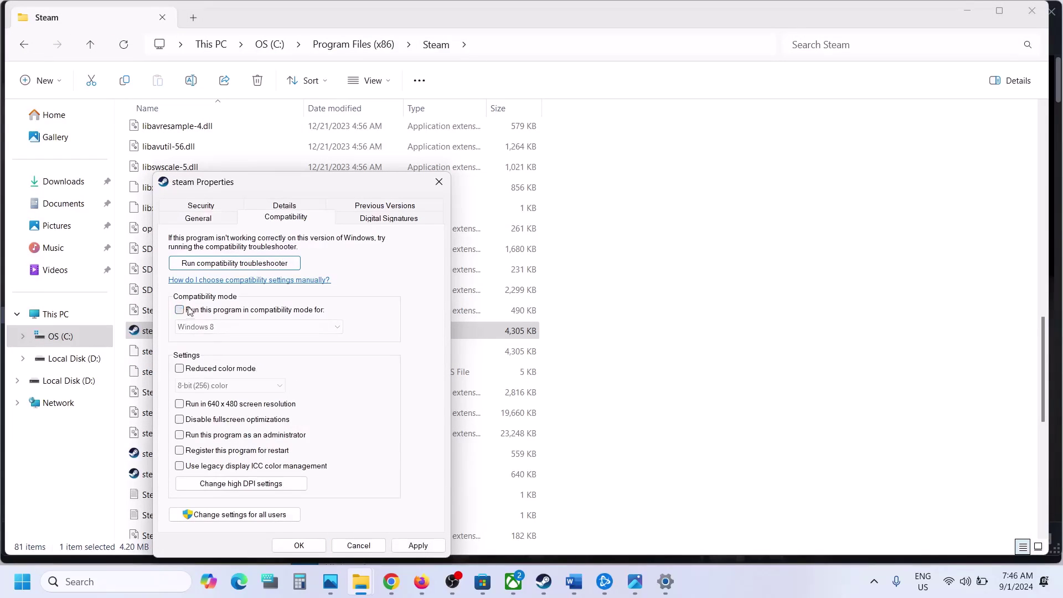
pyautogui.click(305, 547)
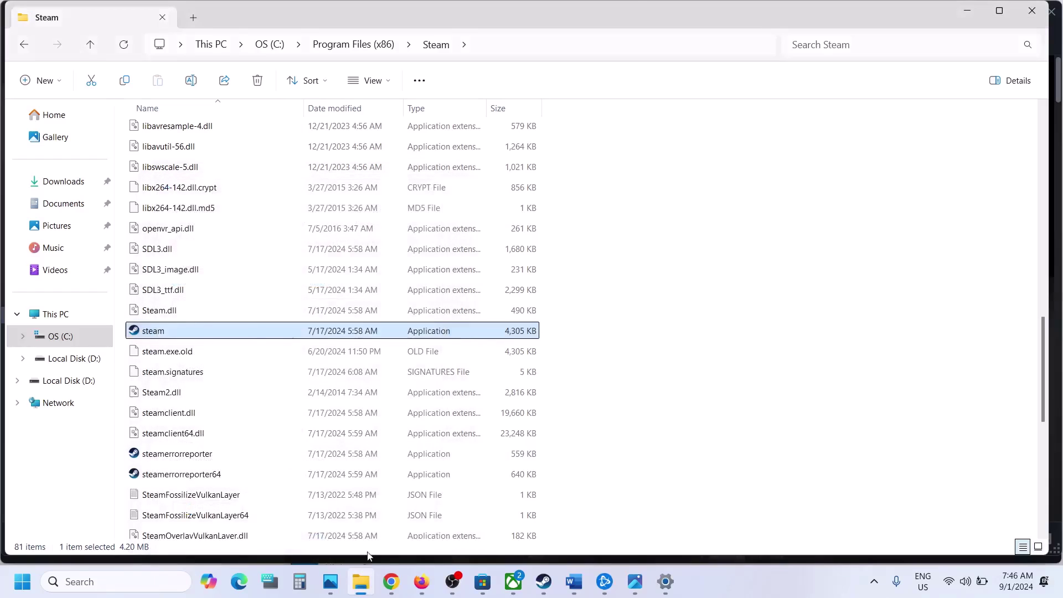
# - Switch to Steam and browse the local files of Call of Duty from the library
pyautogui.click(543, 581)
pyautogui.rightClick(95, 316)
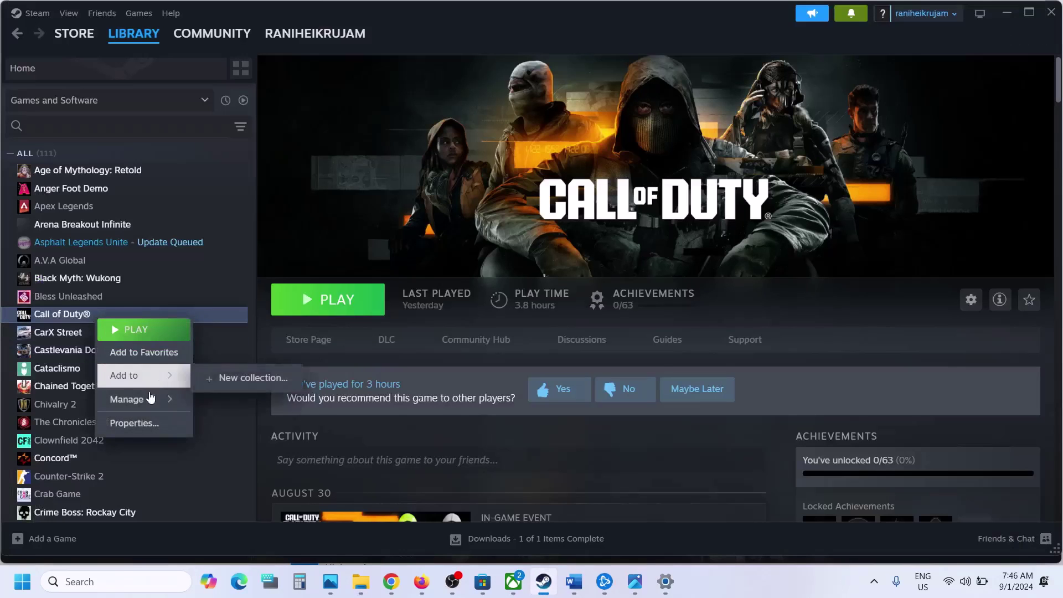
pyautogui.moveTo(147, 399)
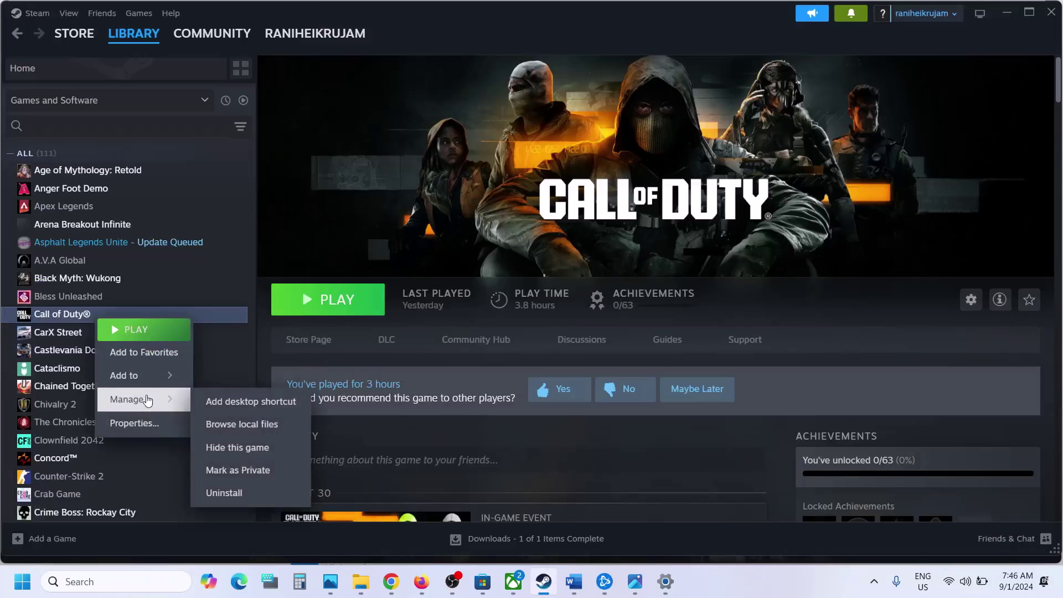
pyautogui.click(248, 423)
# - Review the compatibility settings of the cod application in Call of Duty HQ, make sure every option is unchecked, and confirm its properties
pyautogui.scroll(-4, 253, 306)
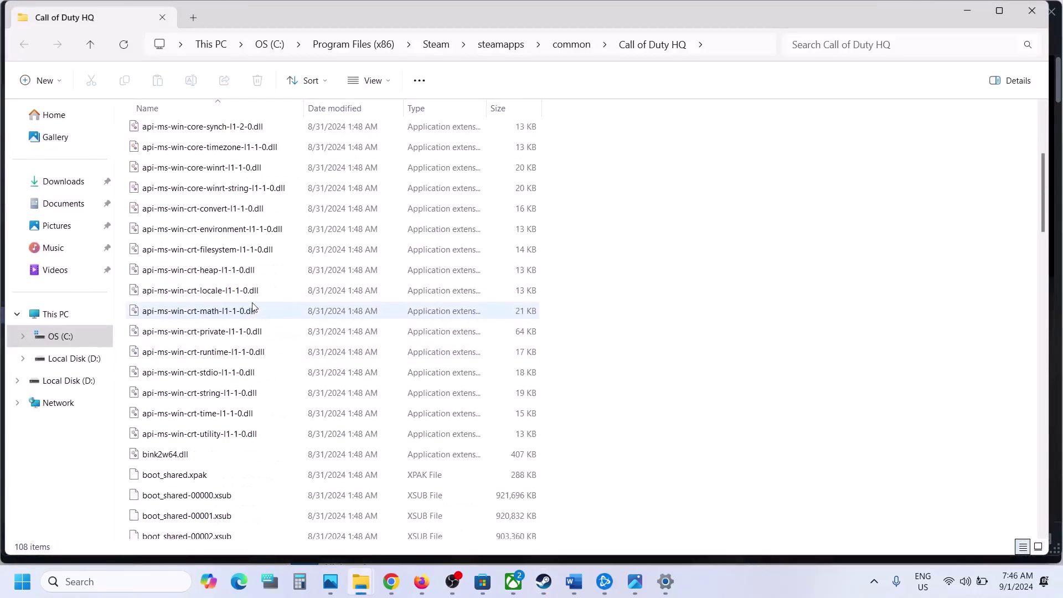
pyautogui.scroll(-6, 253, 306)
pyautogui.click(146, 264)
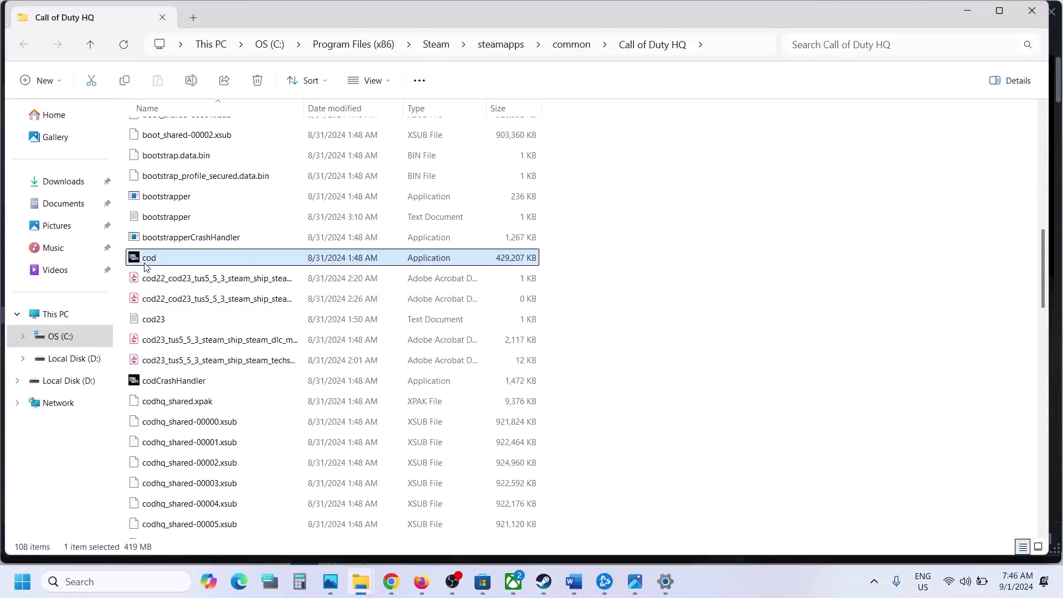
pyautogui.rightClick(145, 264)
pyautogui.click(217, 367)
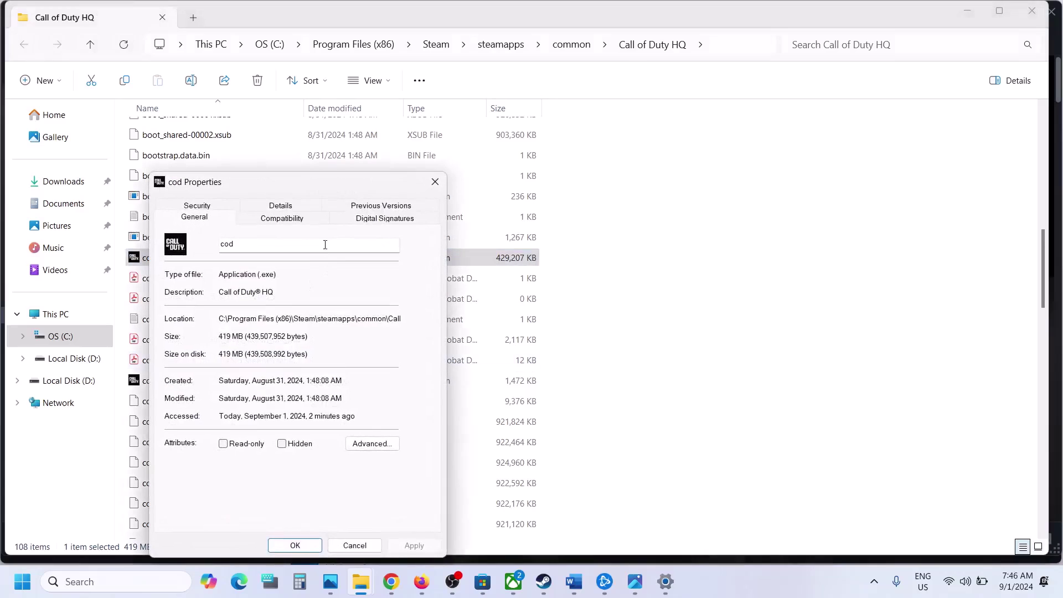
pyautogui.click(280, 219)
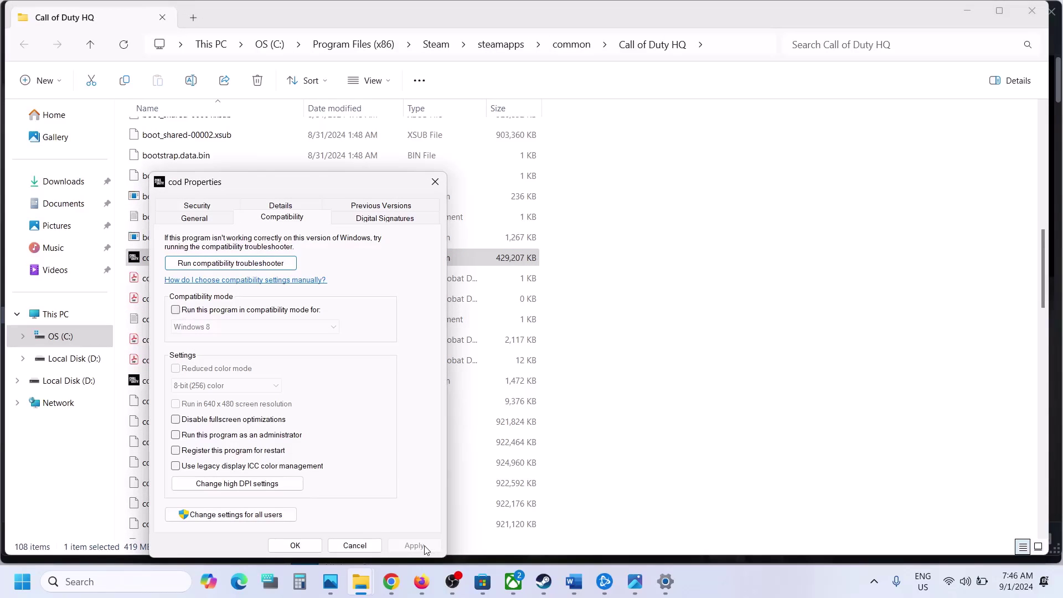
pyautogui.click(295, 546)
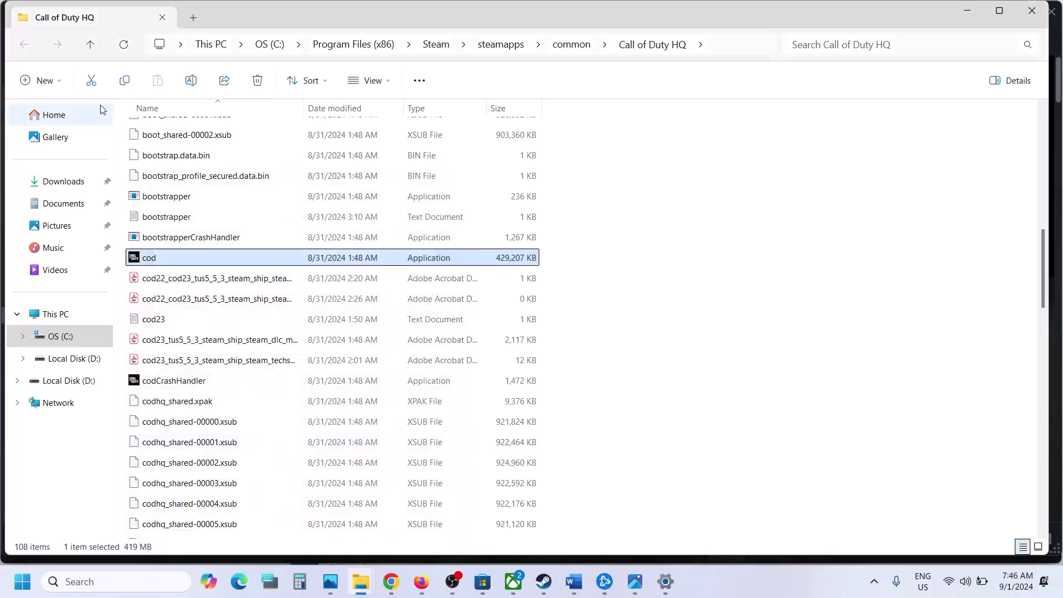
# - Open the mp24 folder inside the Call of Duty HQ installation folder
pyautogui.scroll(6, 237, 259)
pyautogui.scroll(4, 237, 259)
pyautogui.click(150, 192)
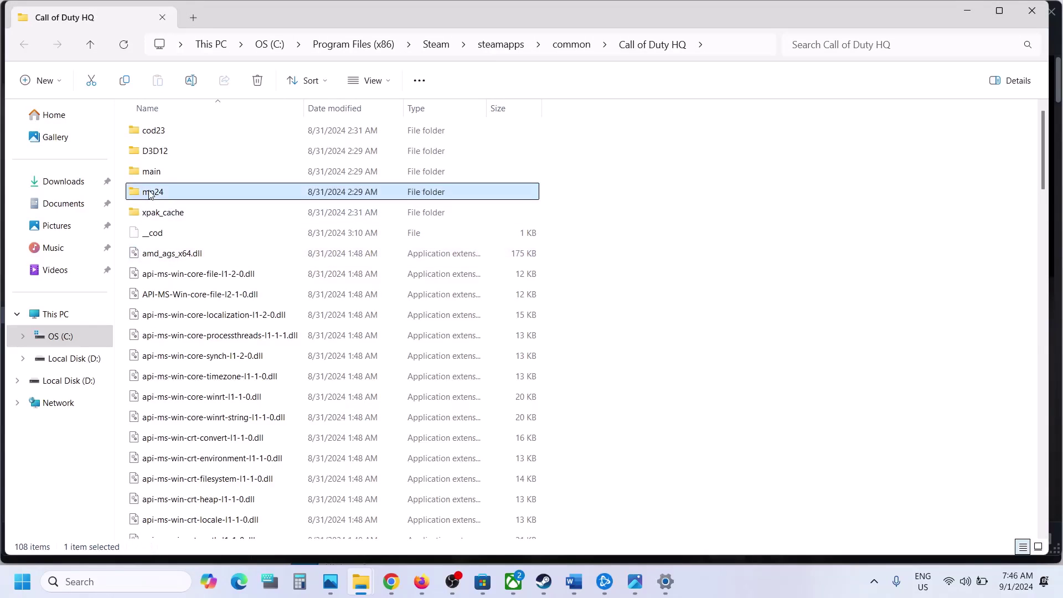
pyautogui.doubleClick(172, 195)
# - Look through the mp24 folder's file list for the game's mp24-cod application
pyautogui.scroll(-10, 186, 249)
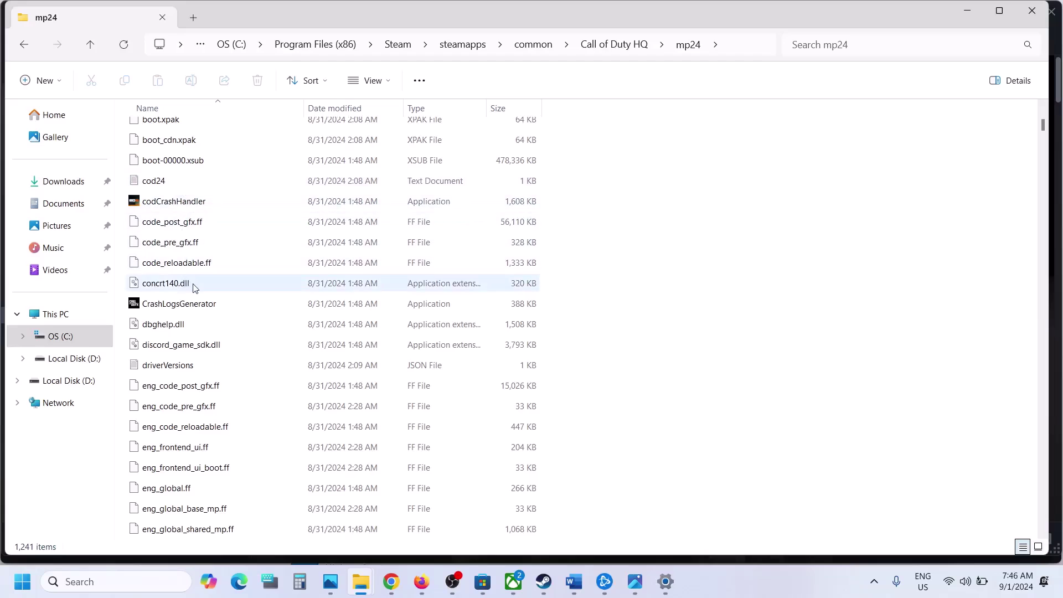
pyautogui.scroll(-20, 194, 282)
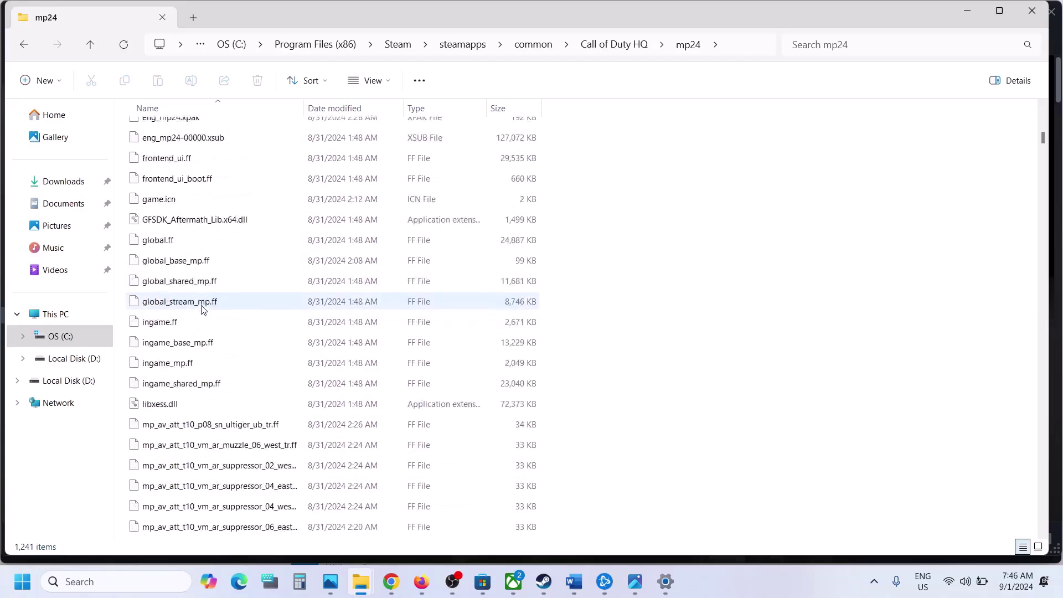
pyautogui.scroll(-20, 202, 307)
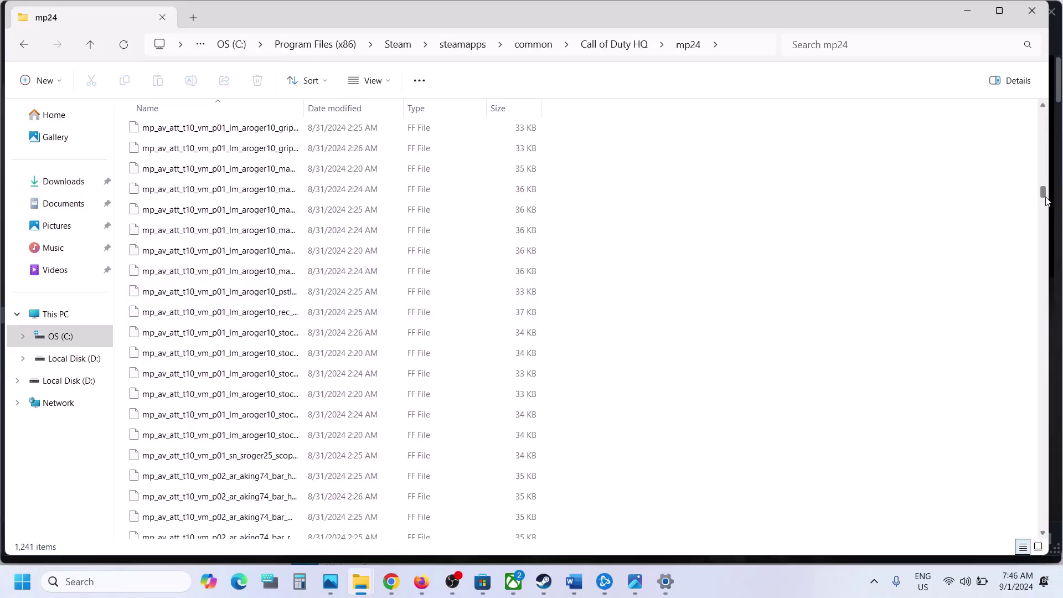
pyautogui.moveTo(1044, 200); pyautogui.dragTo(1043, 137)
pyautogui.scroll(6, 440, 273)
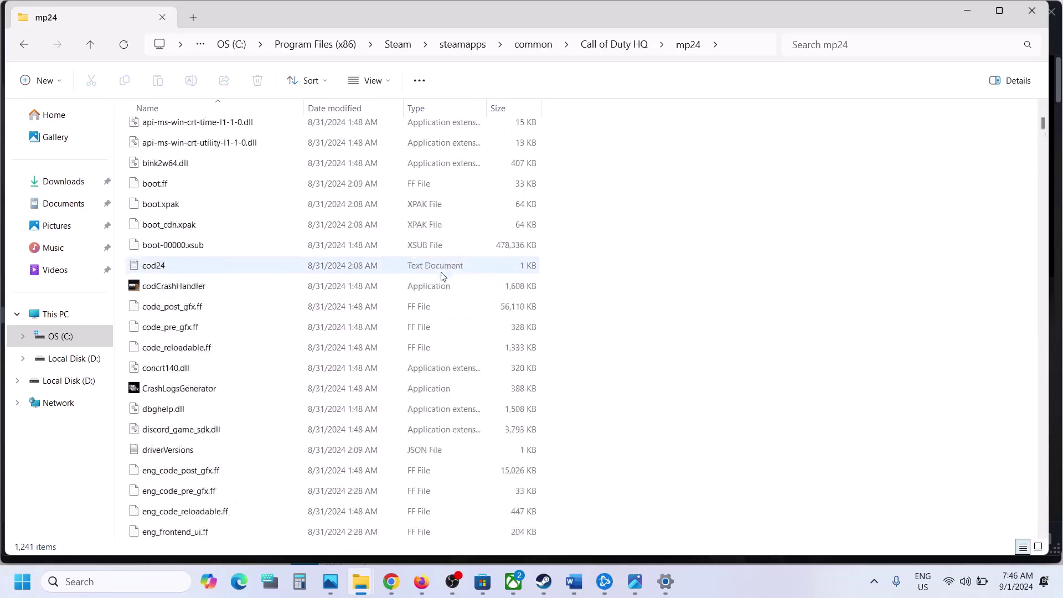
pyautogui.scroll(5, 440, 274)
pyautogui.scroll(-15, 440, 273)
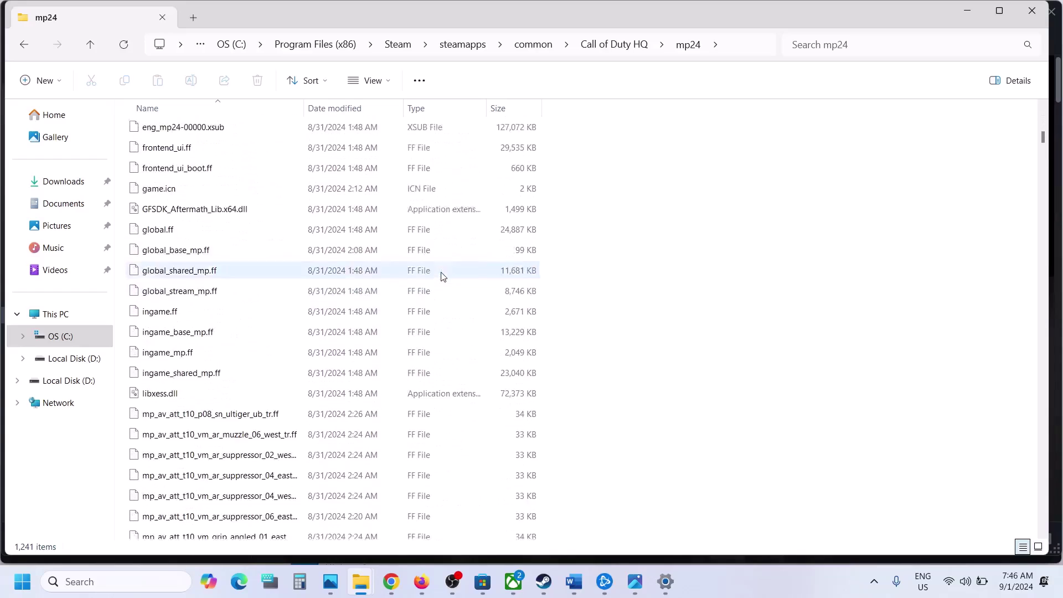
pyautogui.click(255, 374)
pyautogui.write('cod')
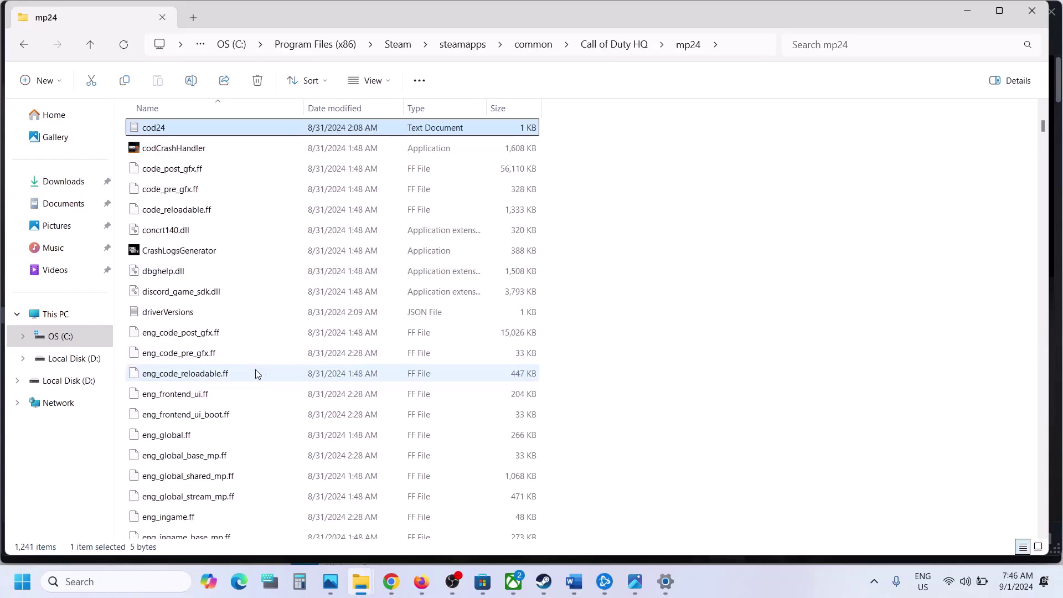
pyautogui.press('Down')
pyautogui.press('Down')
pyautogui.press('Down')
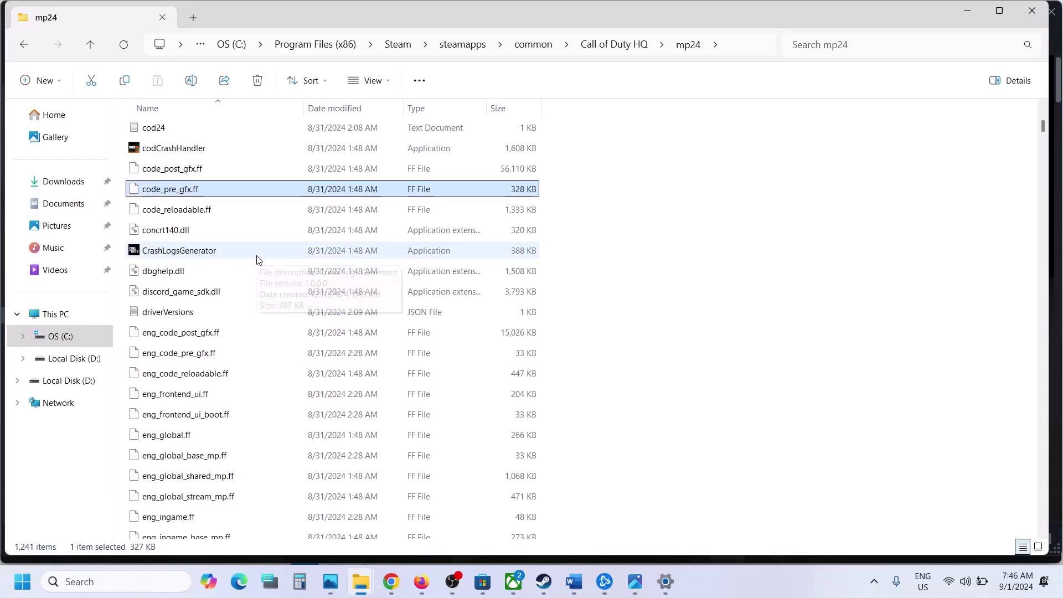
pyautogui.press('Down')
pyautogui.press('Down')
pyautogui.press('Down')
pyautogui.write('cod')
pyautogui.scroll(-7, 257, 260)
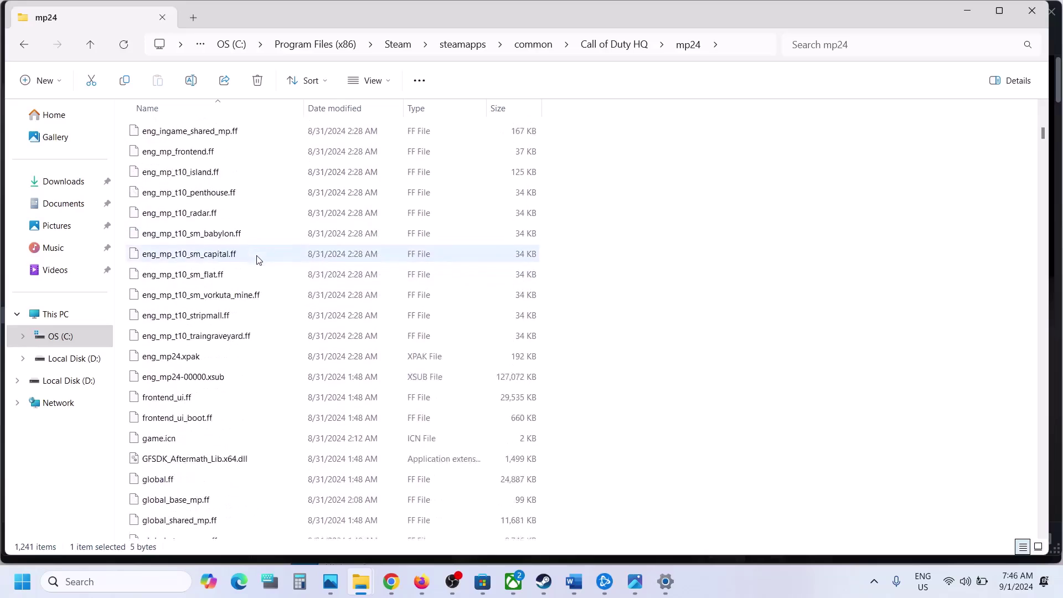
pyautogui.scroll(-11, 256, 260)
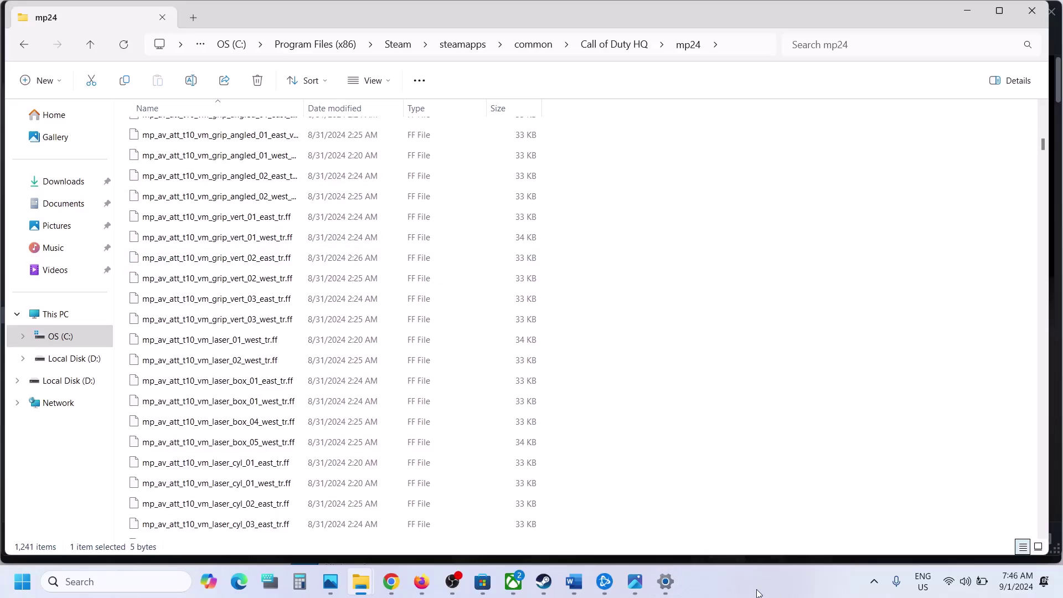
pyautogui.click(758, 593)
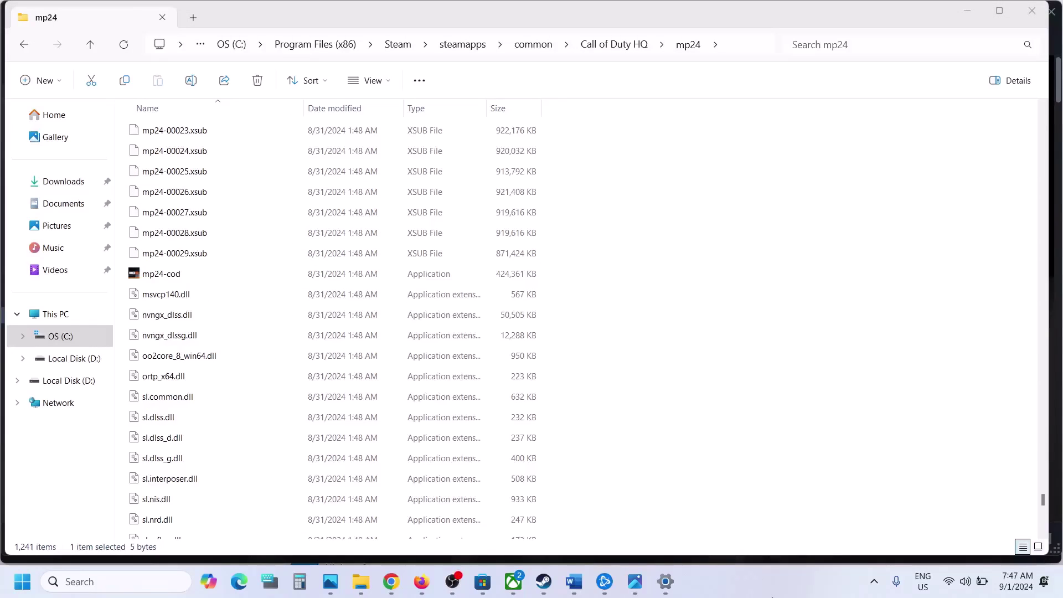
# - Review the compatibility settings of the mp24-cod application, make sure every option is unchecked, and confirm its properties
pyautogui.click(153, 278)
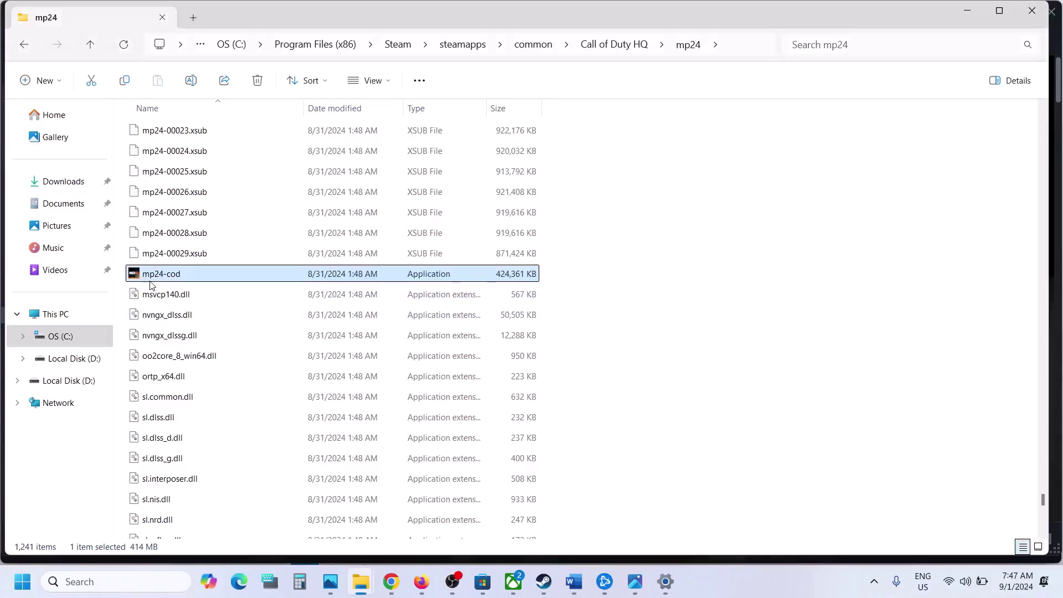
pyautogui.rightClick(176, 282)
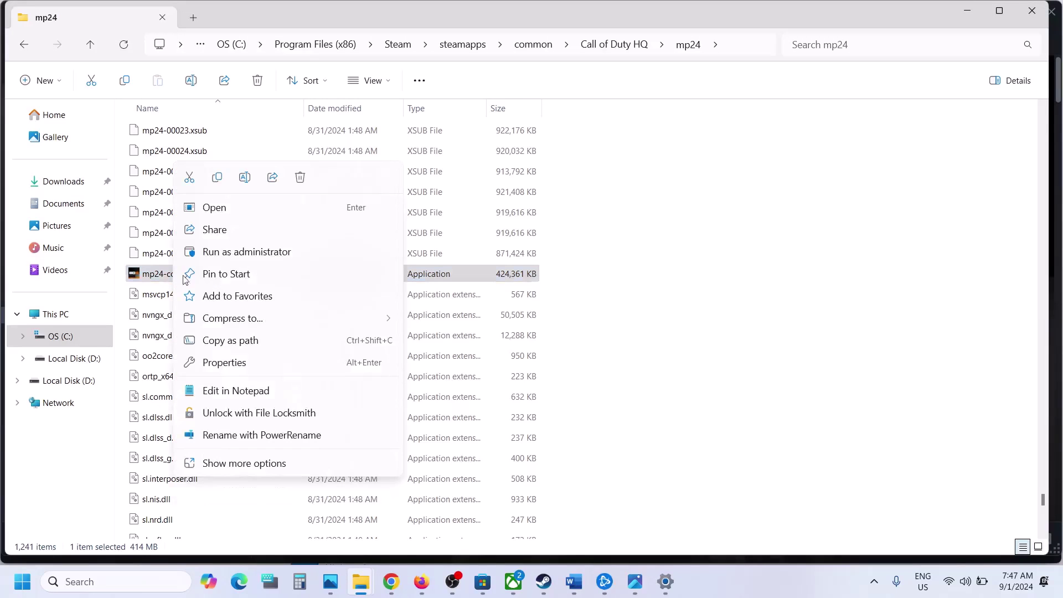
pyautogui.click(238, 362)
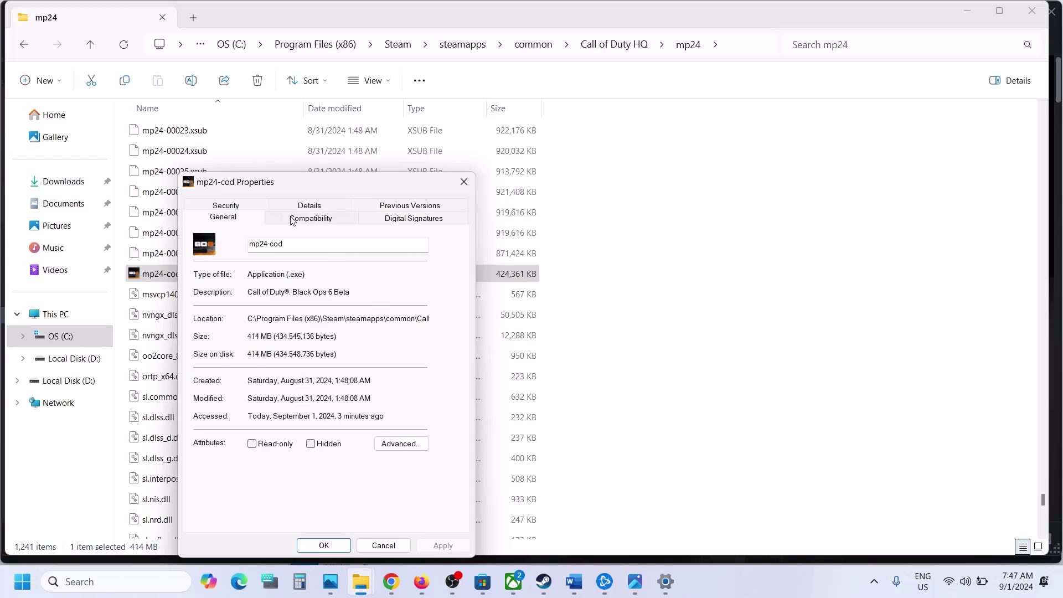
pyautogui.click(292, 219)
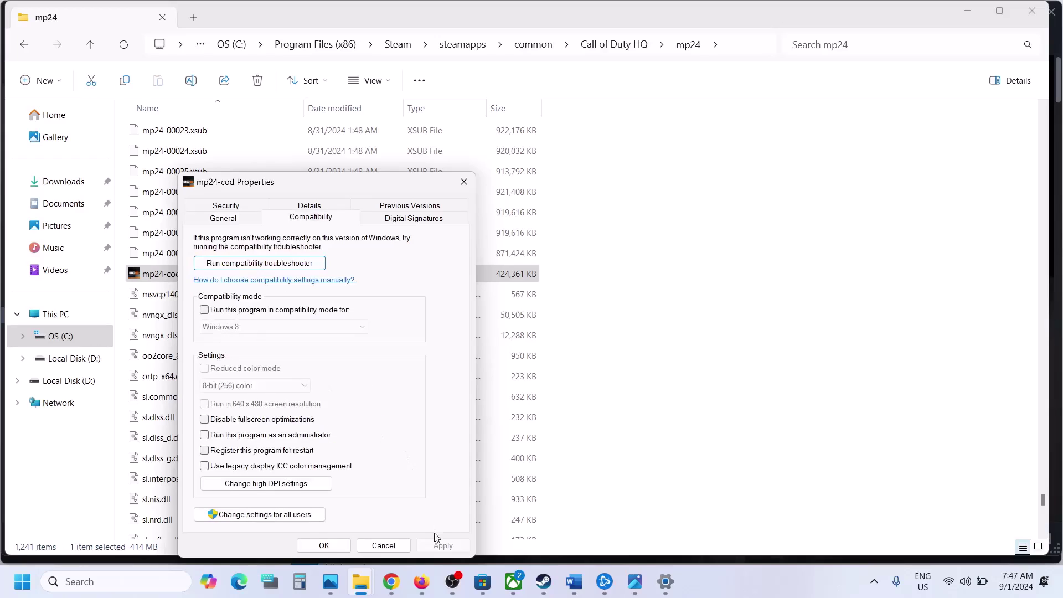
pyautogui.click(324, 545)
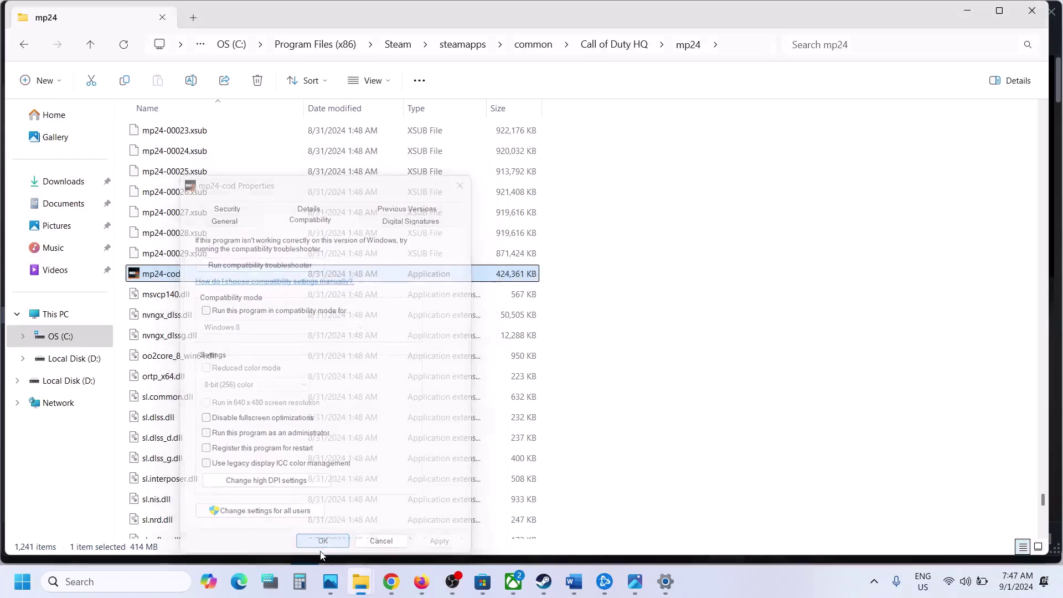
# - Switch to the Word document and highlight "Run the game from the game installation folder" in Step 11
pyautogui.click(573, 582)
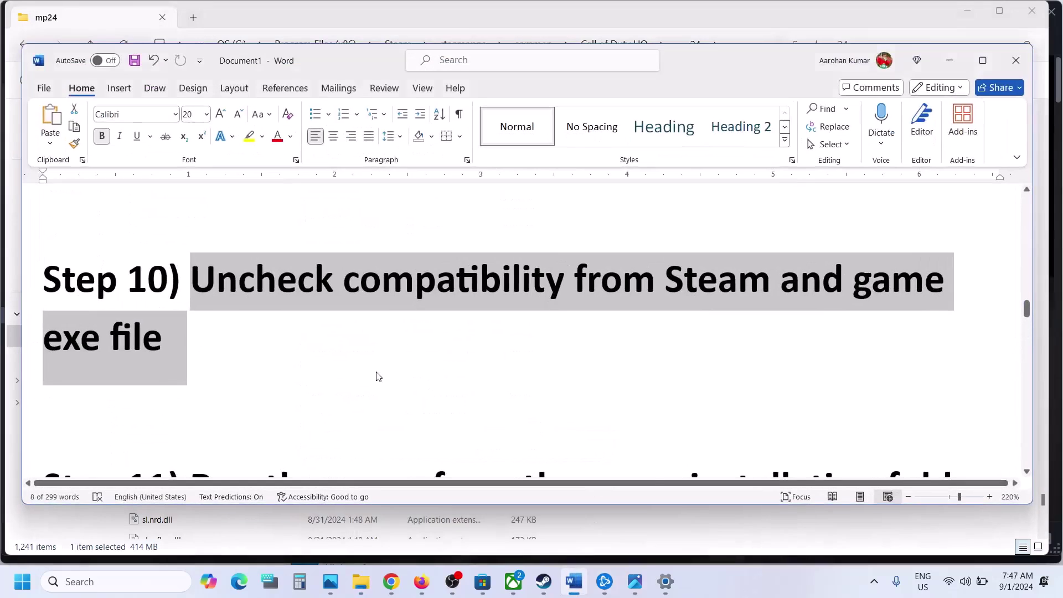
pyautogui.scroll(-3, 376, 372)
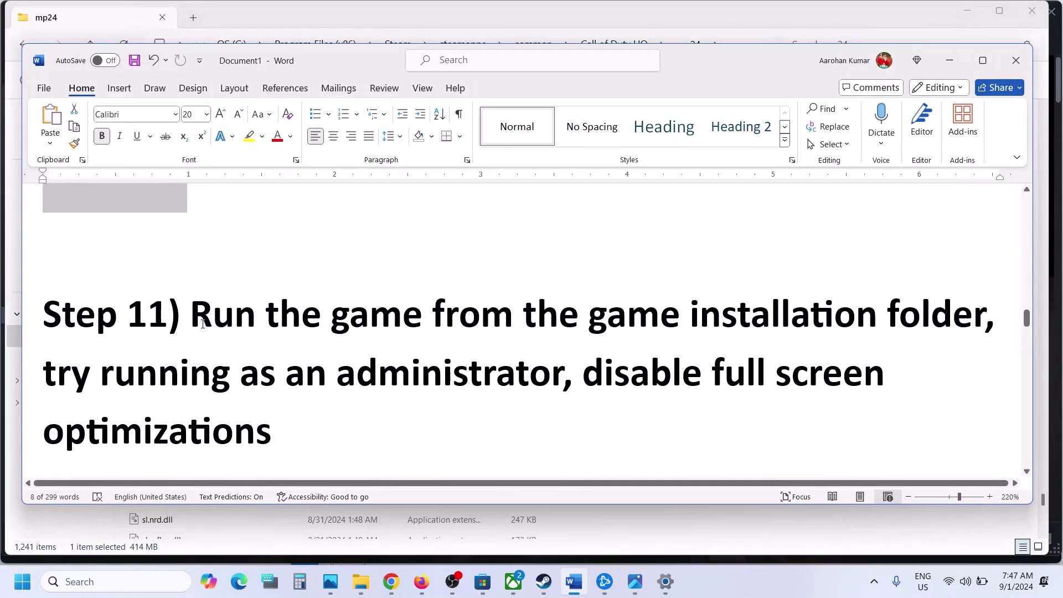
pyautogui.moveTo(202, 324); pyautogui.dragTo(984, 321)
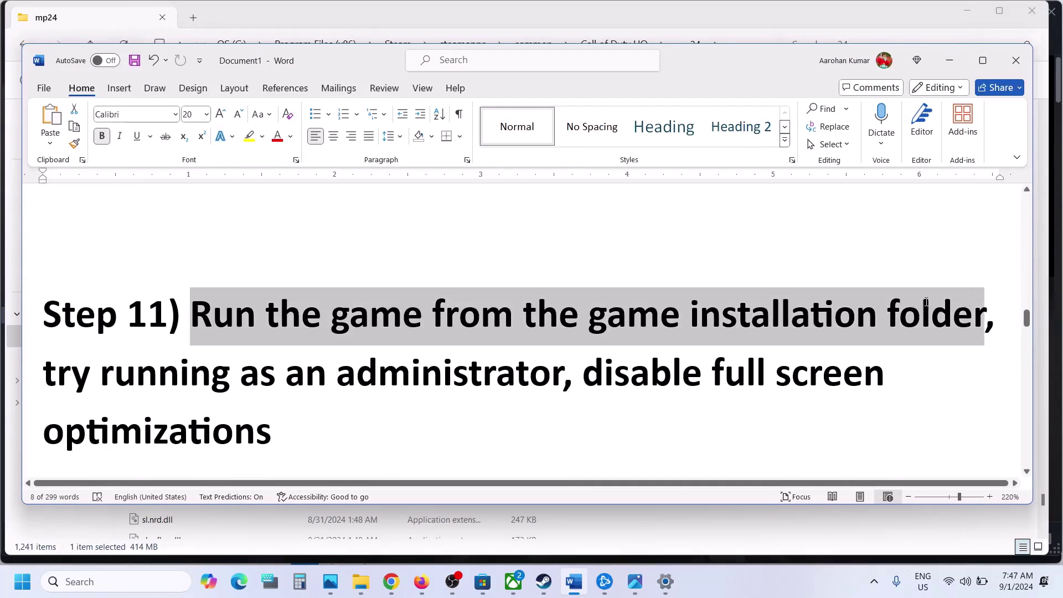
# - Switch to Steam, browse Call of Duty's local files from the library, and bring up the Call of Duty HQ folder window
pyautogui.click(547, 591)
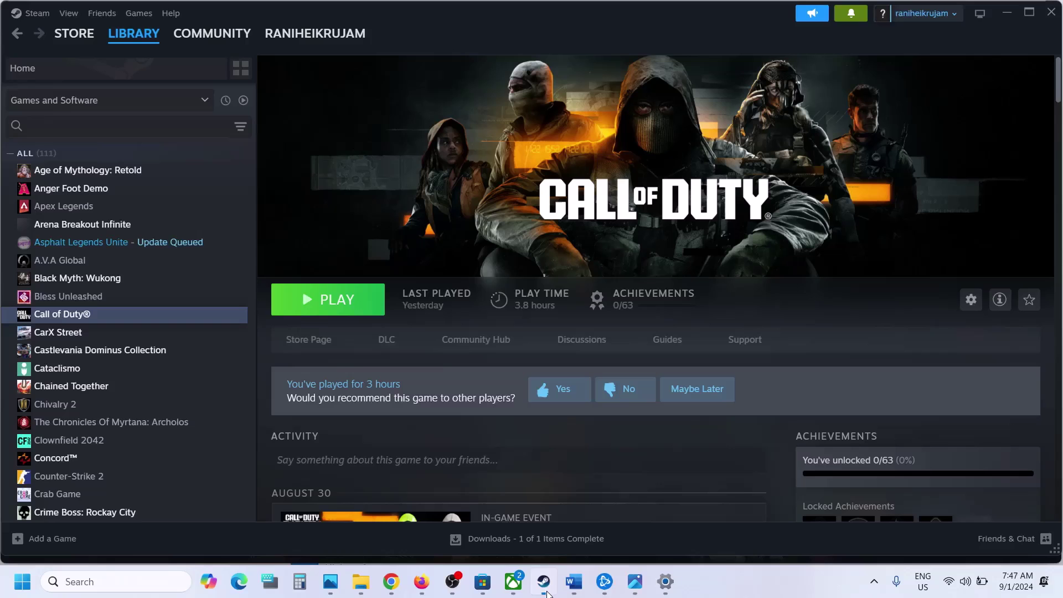
pyautogui.rightClick(105, 322)
pyautogui.moveTo(138, 402)
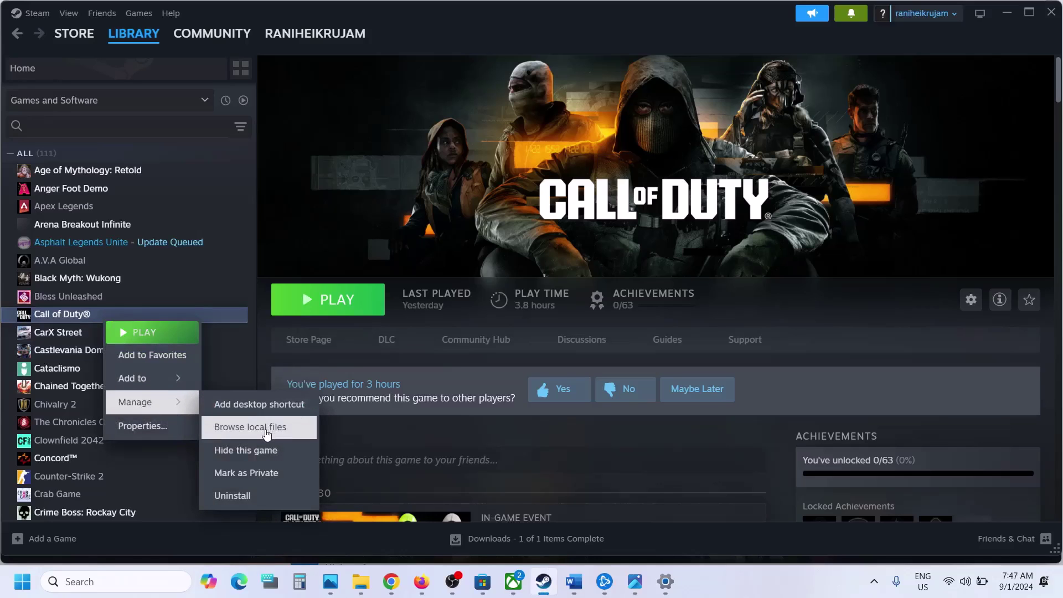
pyautogui.click(267, 433)
pyautogui.moveTo(360, 581)
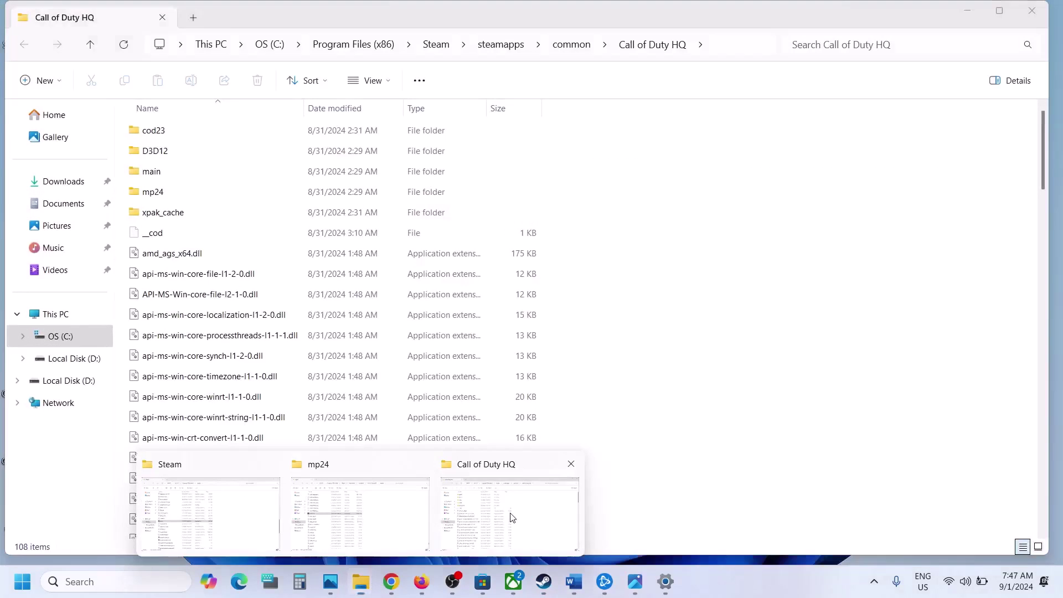
# - Set the cod application in Call of Duty HQ to run as an administrator, then apply and confirm its properties
pyautogui.scroll(-7, 236, 361)
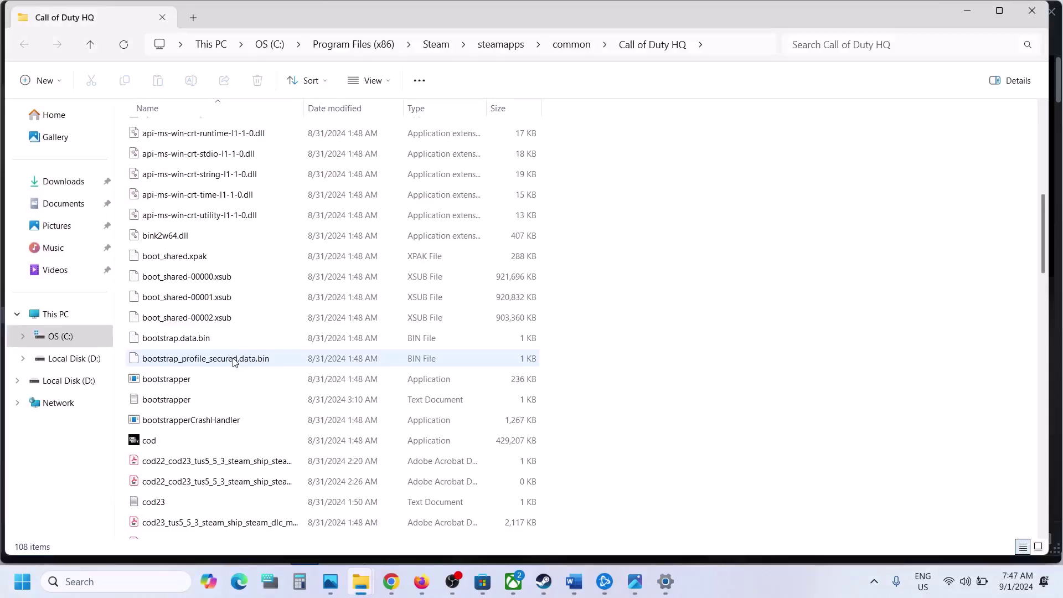
pyautogui.scroll(-2, 236, 361)
pyautogui.click(145, 316)
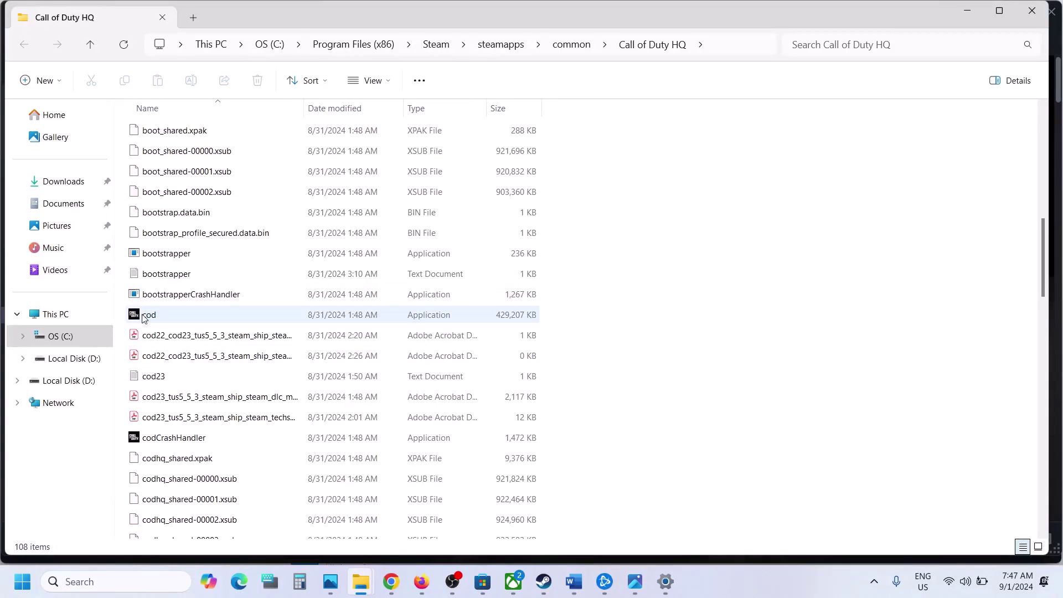
pyautogui.rightClick(185, 317)
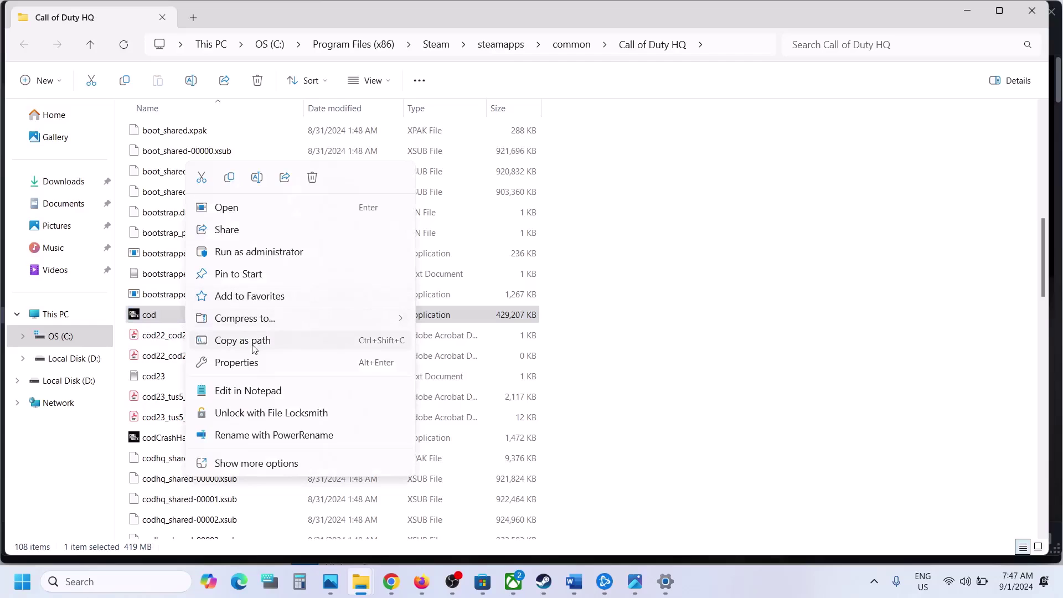
pyautogui.click(246, 362)
pyautogui.click(315, 219)
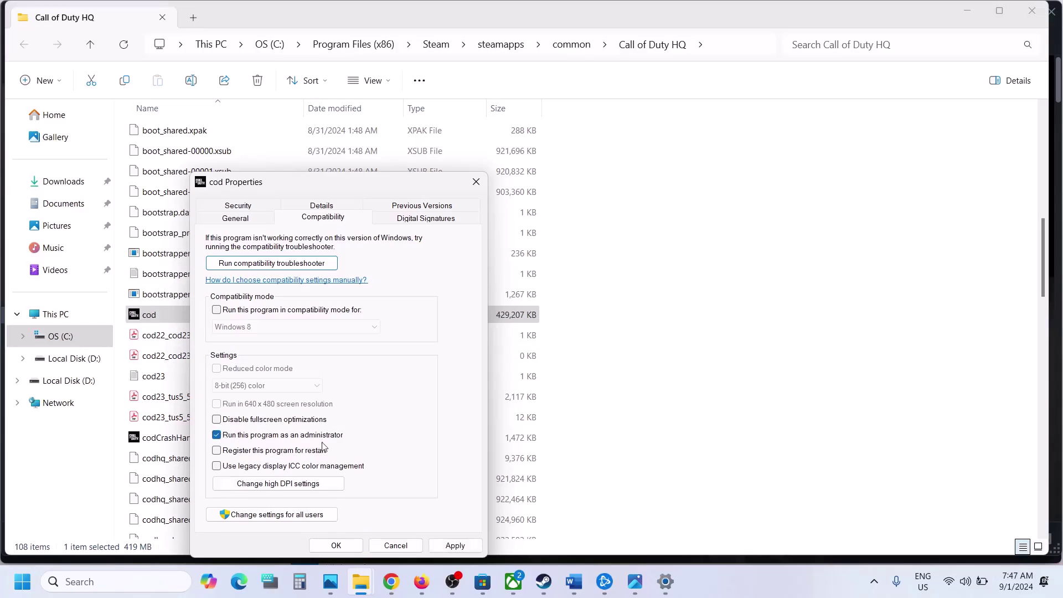
pyautogui.click(446, 544)
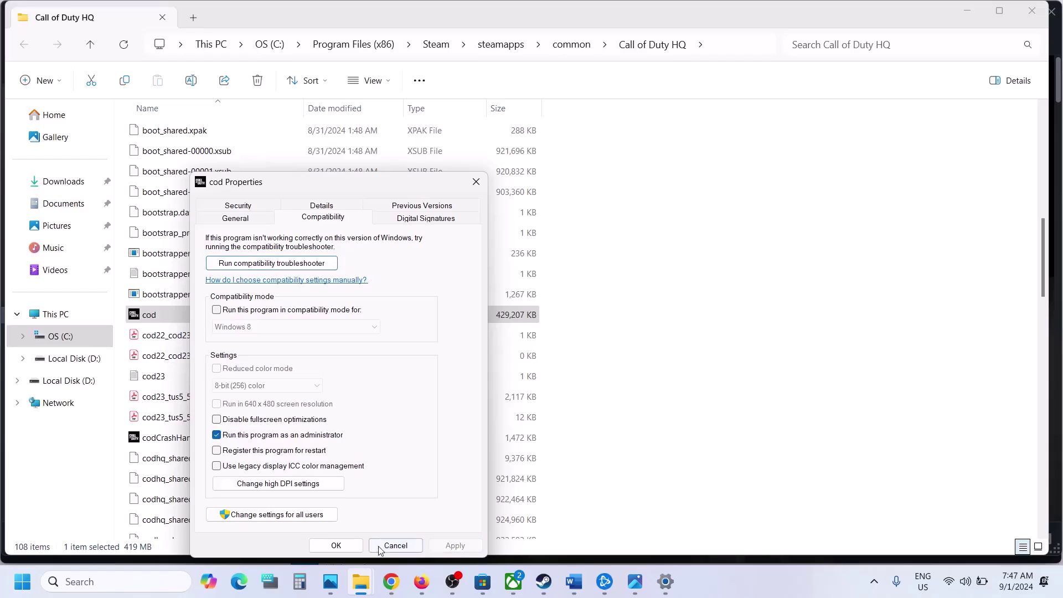
pyautogui.click(336, 545)
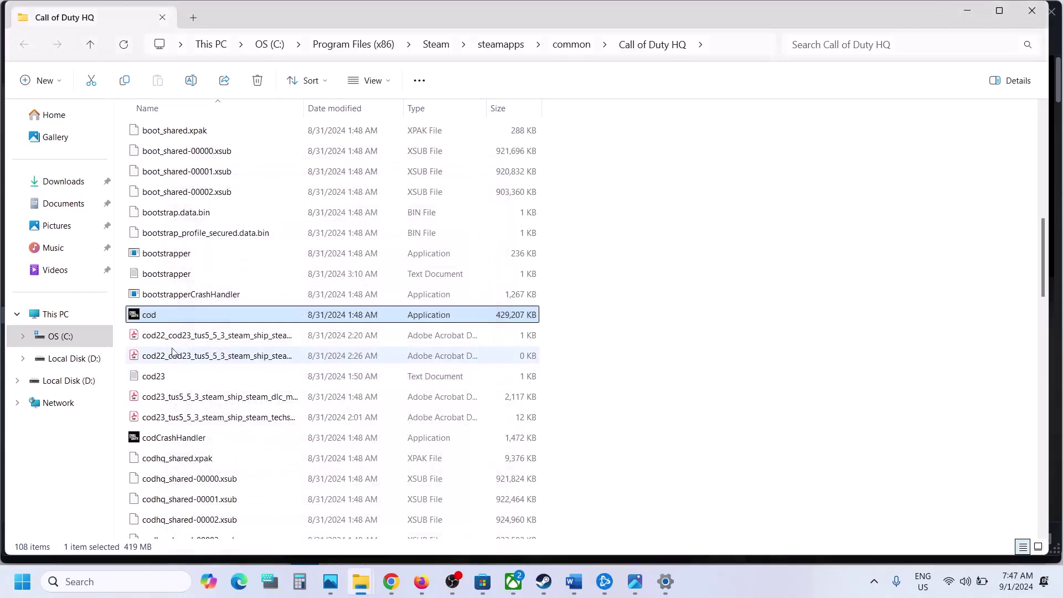
# - Disable fullscreen optimizations for the cod application, keeping it set to run as an administrator, and apply the change
pyautogui.rightClick(155, 320)
pyautogui.click(247, 361)
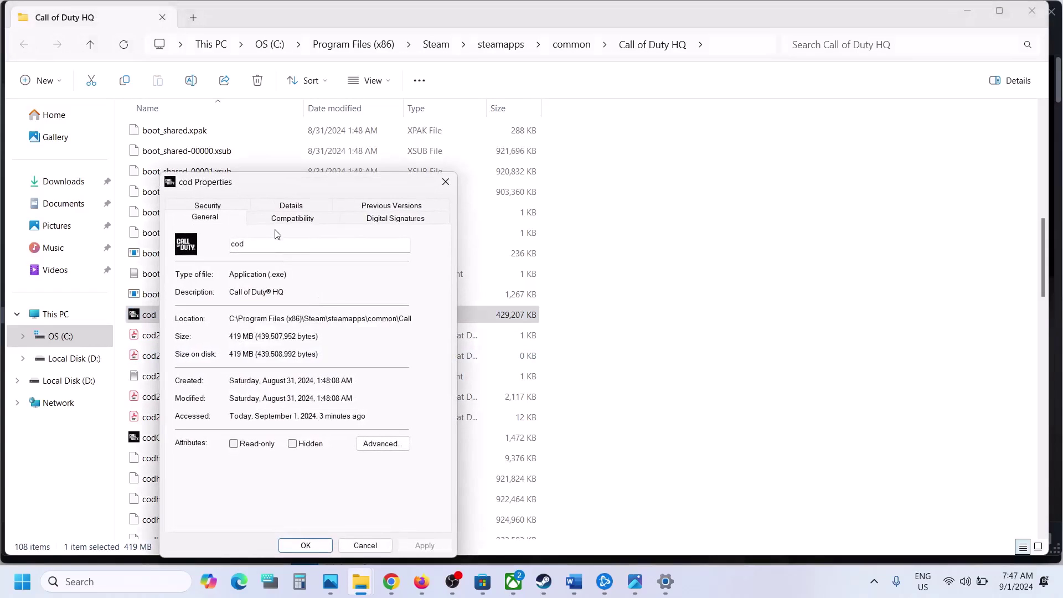
pyautogui.click(275, 220)
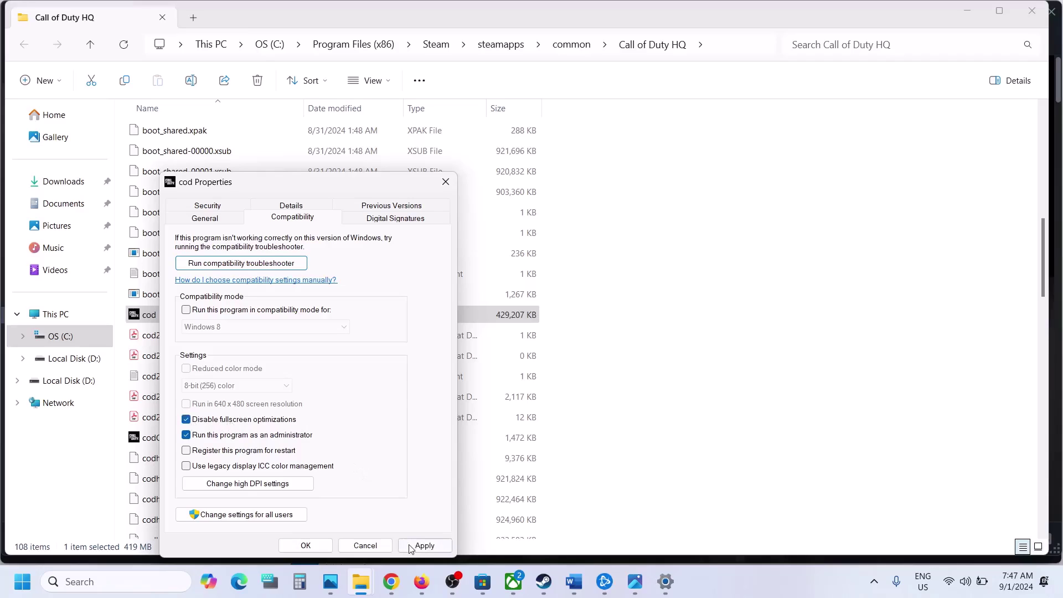
pyautogui.click(410, 547)
pyautogui.click(304, 545)
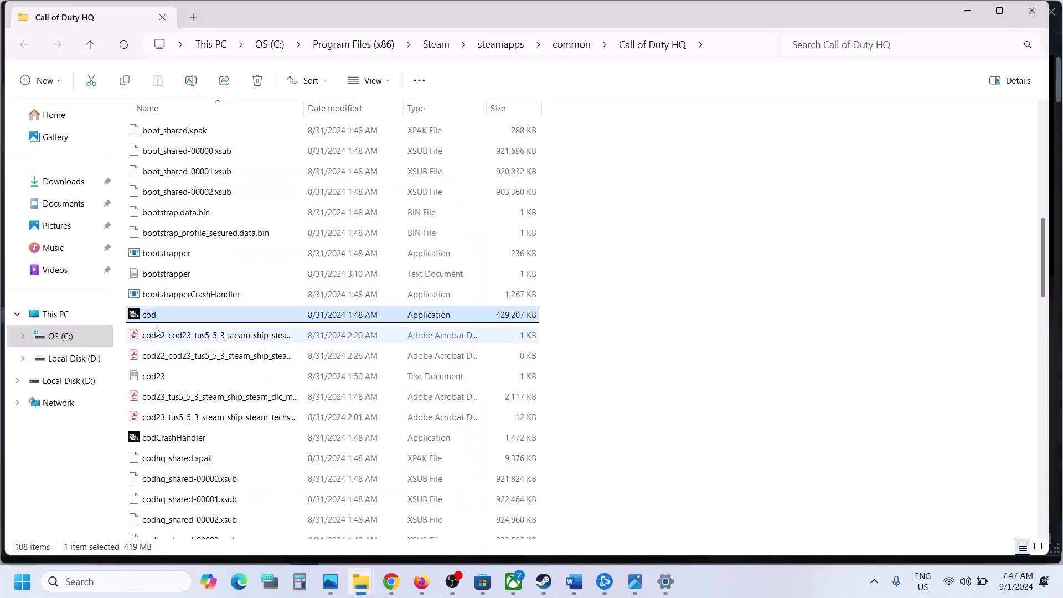
# - Open the mp24 folder inside Call of Duty HQ and select the mp24-cod application
pyautogui.scroll(10, 243, 299)
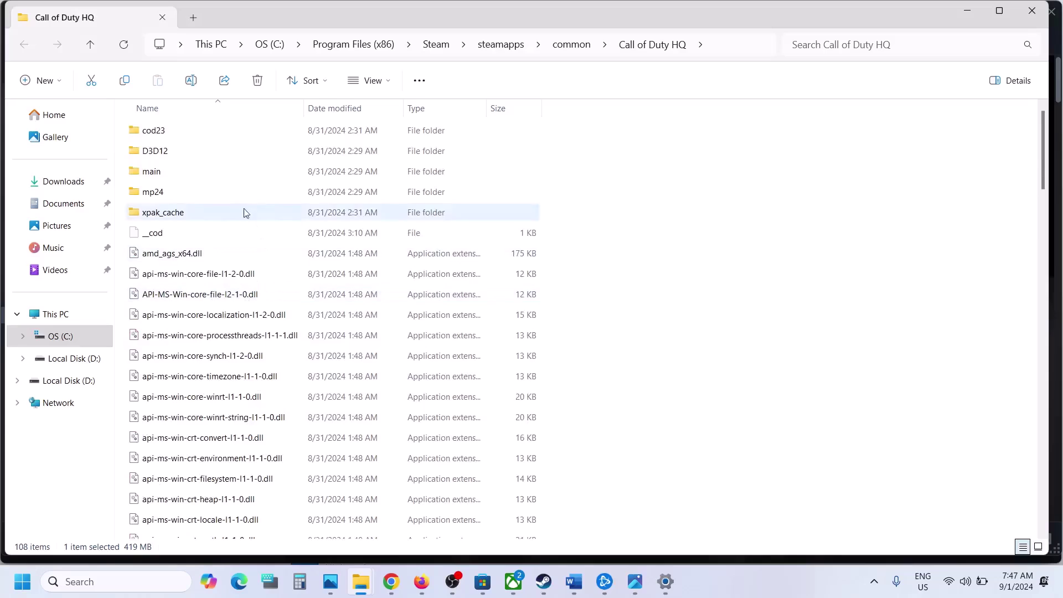
pyautogui.click(179, 195)
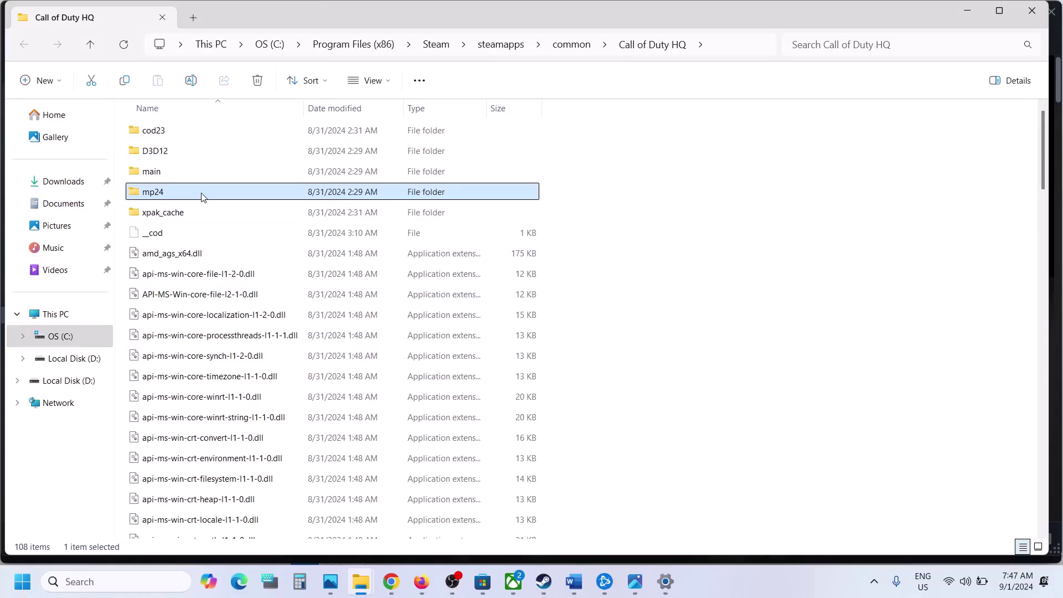
pyautogui.doubleClick(202, 198)
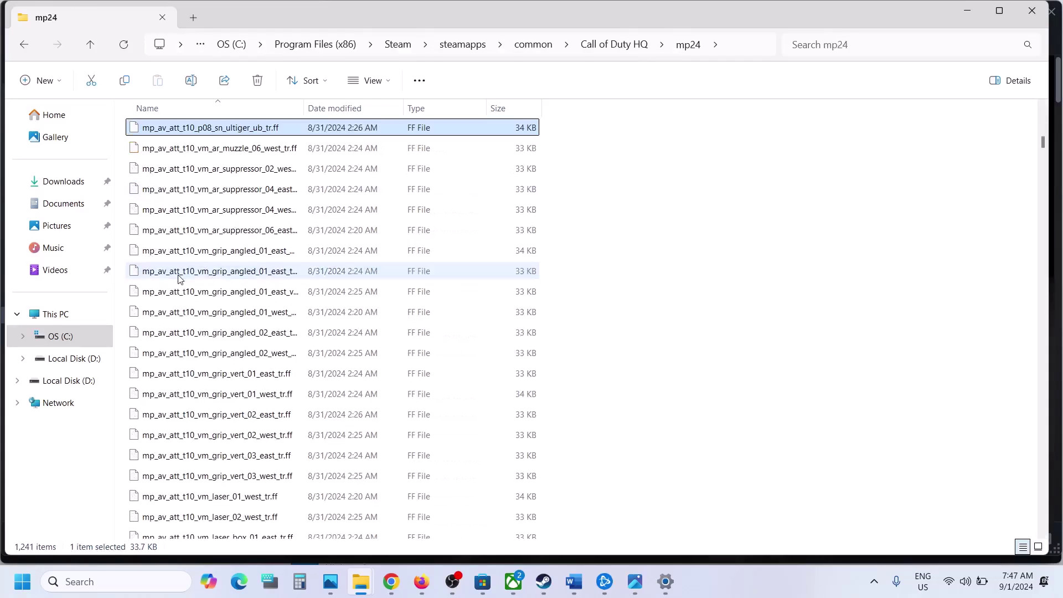
pyautogui.press('Down')
pyautogui.scroll(-12, 179, 276)
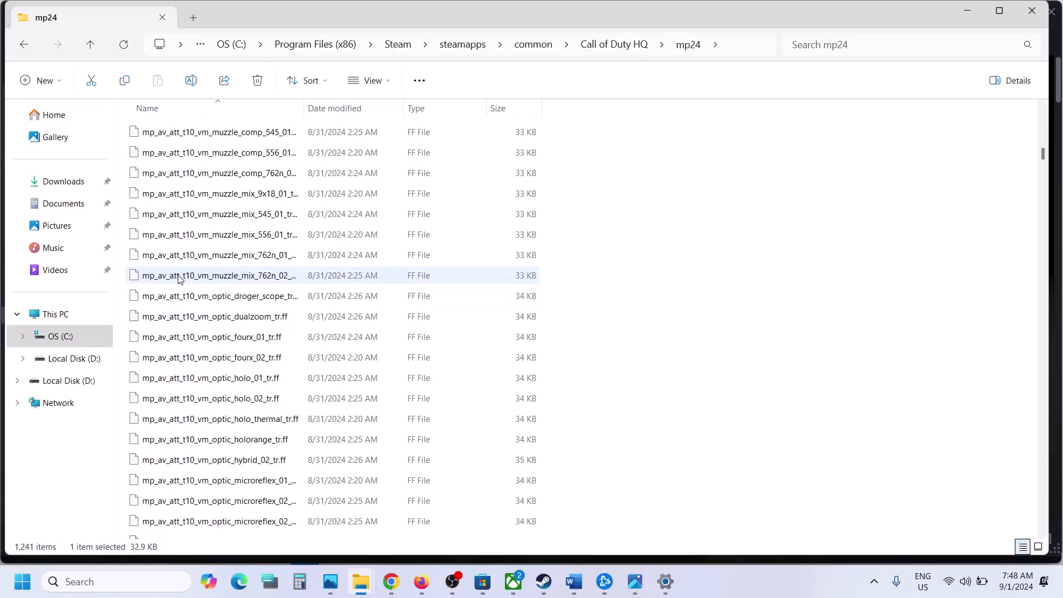
pyautogui.moveTo(1042, 160); pyautogui.dragTo(1058, 543)
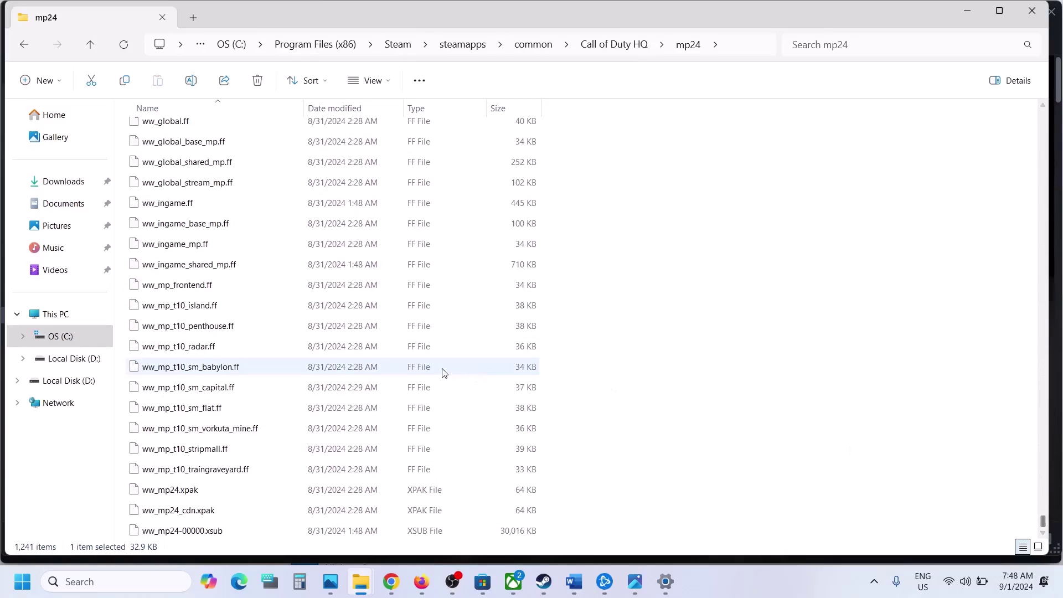
pyautogui.scroll(15, 441, 367)
pyautogui.scroll(8, 441, 370)
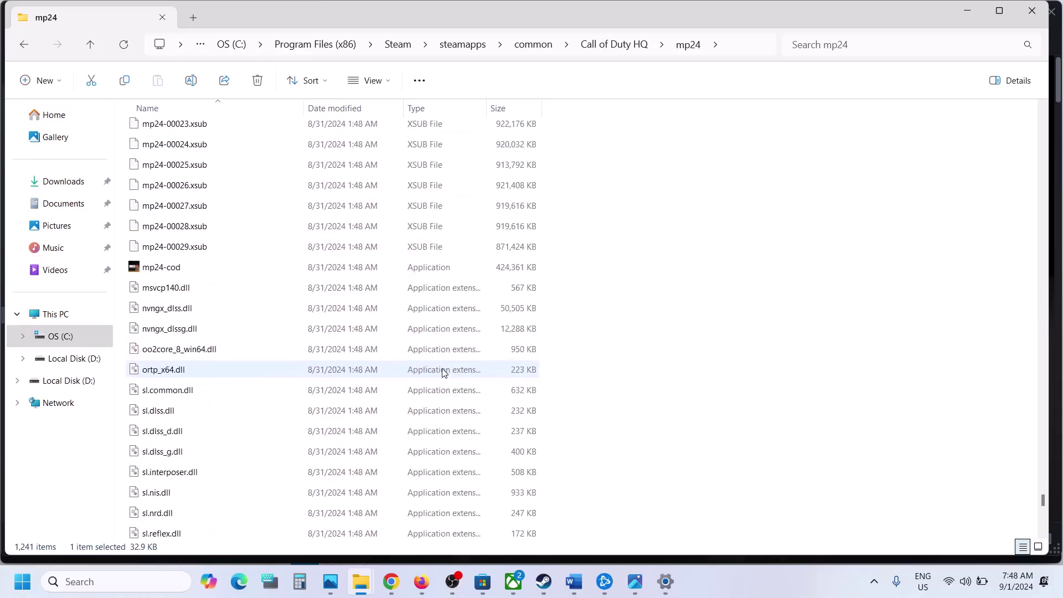
pyautogui.scroll(-2, 453, 352)
pyautogui.click(208, 356)
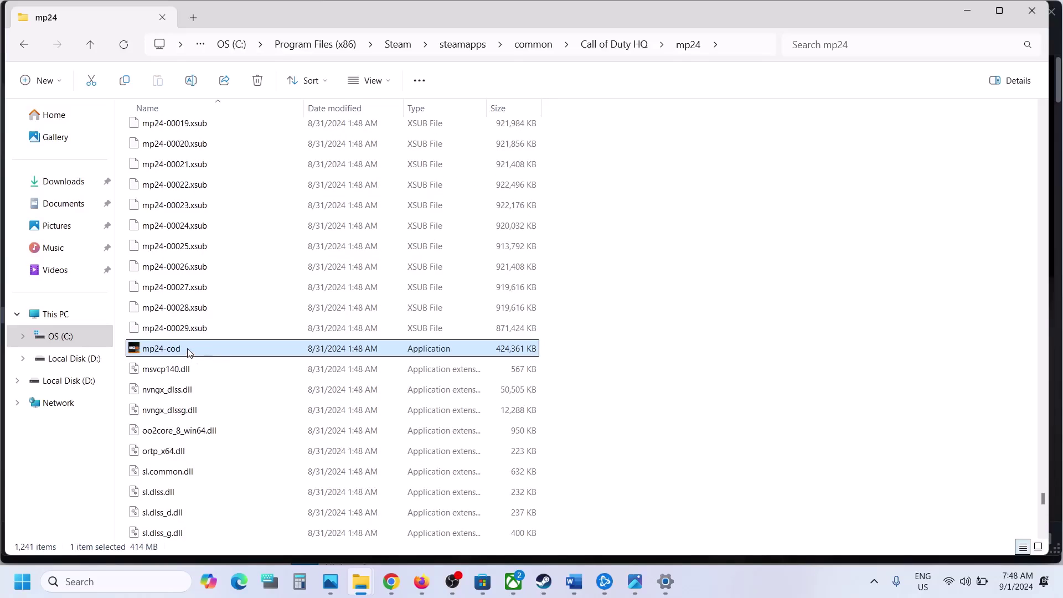
# - Set the mp24-cod application to run as an administrator, then apply and confirm its properties
pyautogui.rightClick(189, 353)
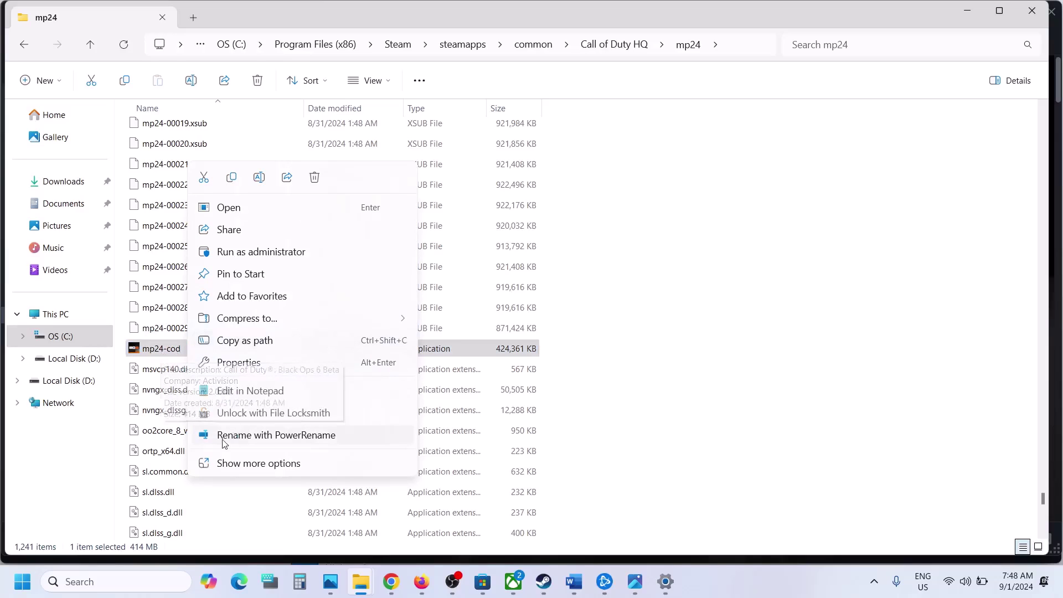
pyautogui.click(262, 361)
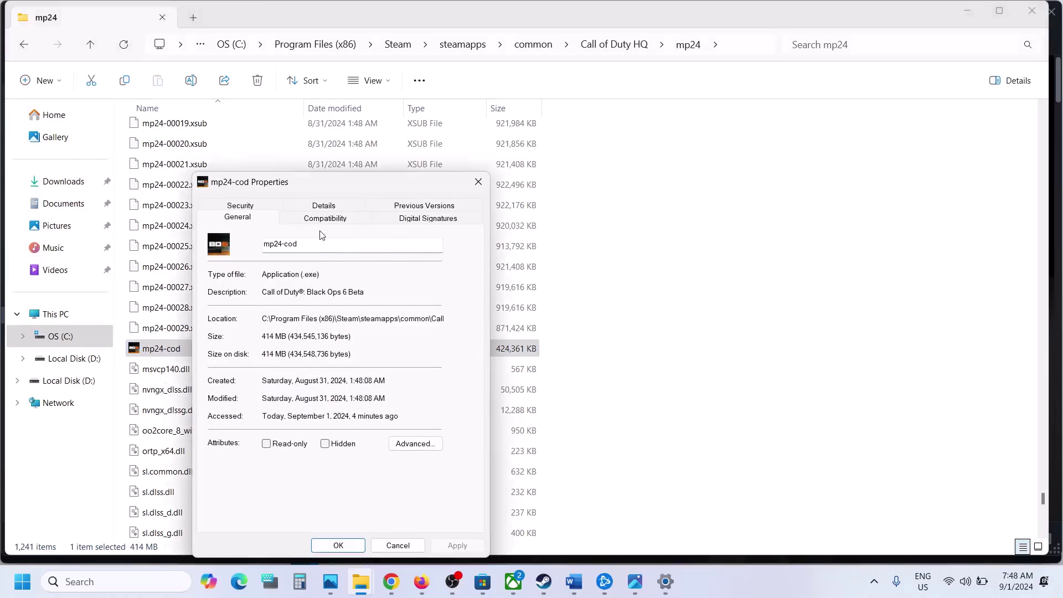
pyautogui.click(325, 218)
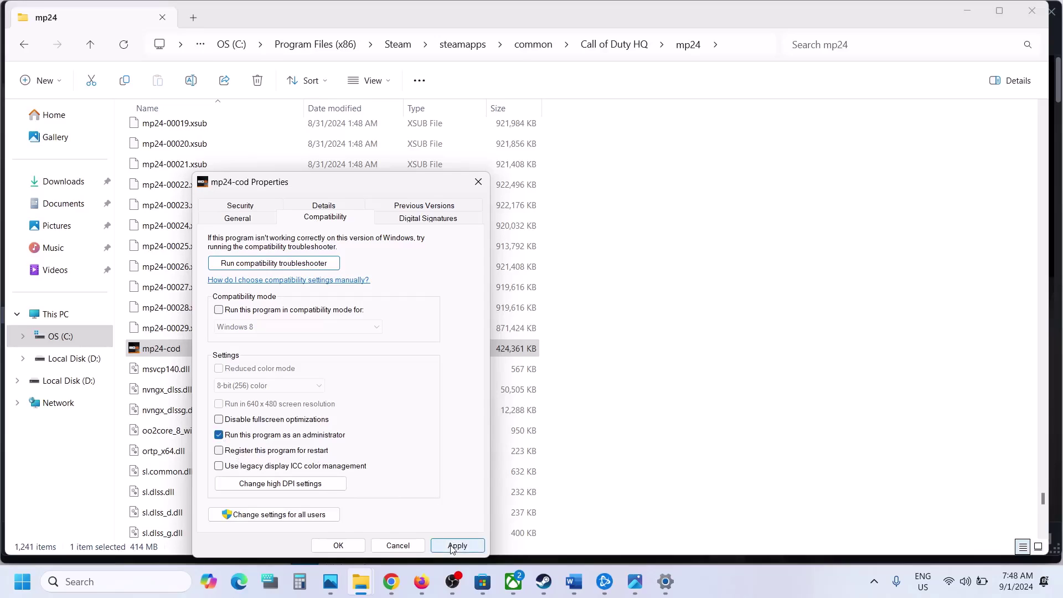
pyautogui.click(451, 545)
pyautogui.click(338, 545)
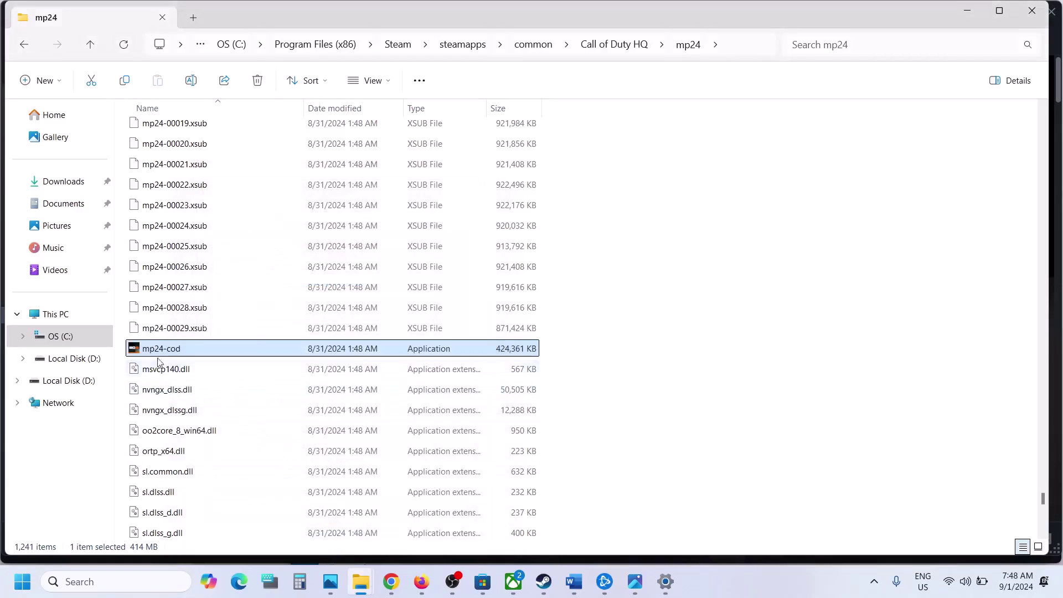
# - Disable fullscreen optimizations for the mp24-cod application while keeping it set to run as an administrator, then apply and confirm
pyautogui.rightClick(177, 352)
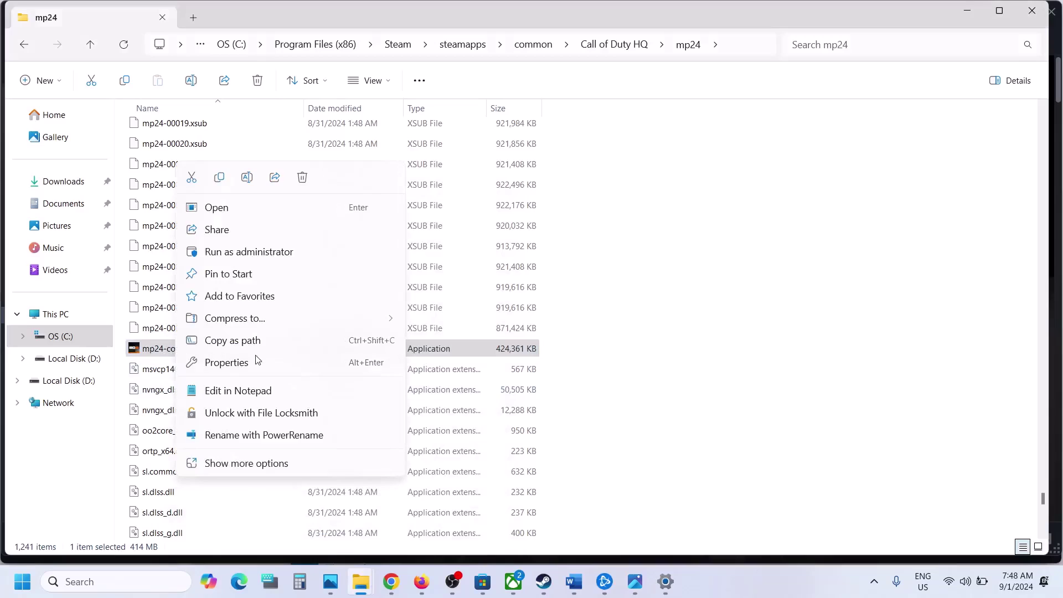
pyautogui.click(250, 363)
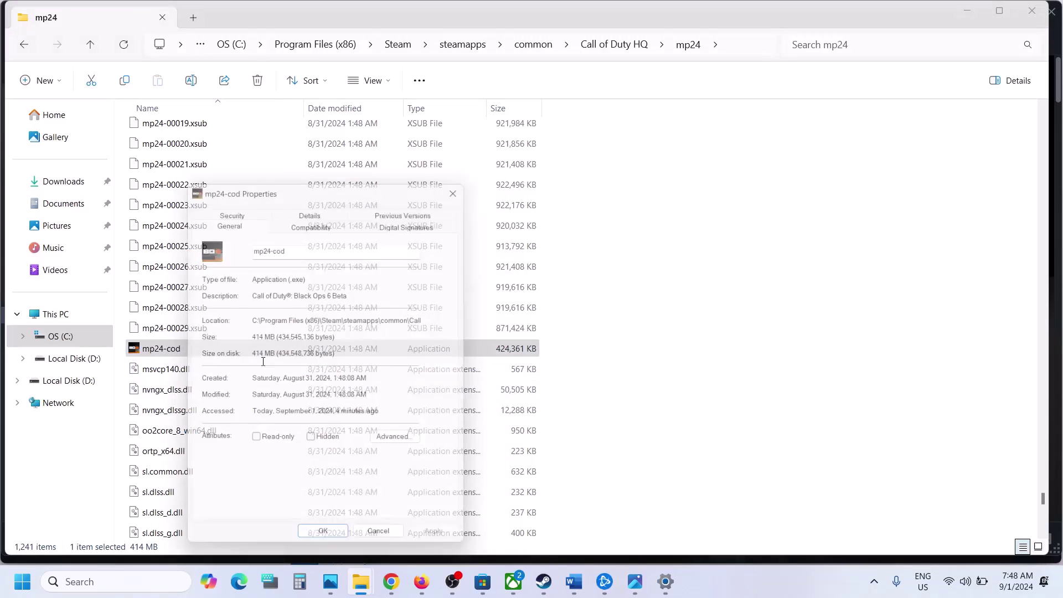
pyautogui.click(309, 222)
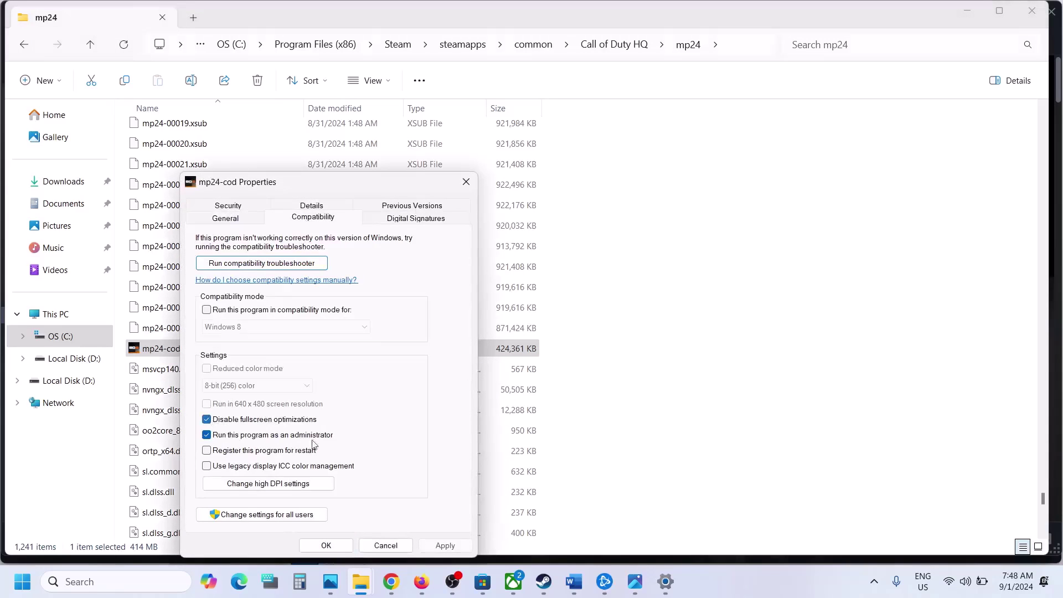
pyautogui.click(447, 547)
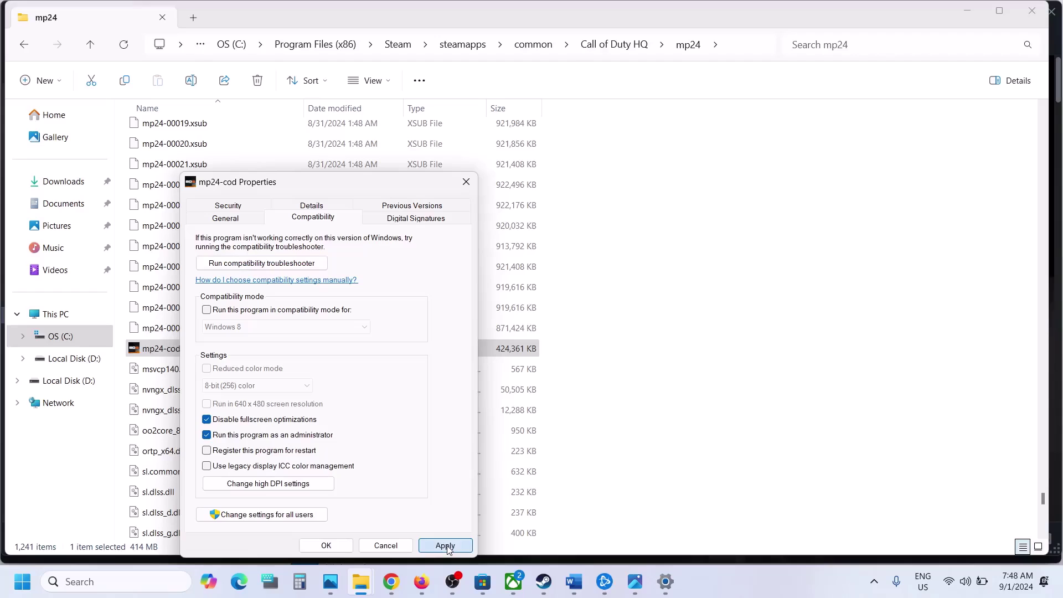
pyautogui.click(331, 547)
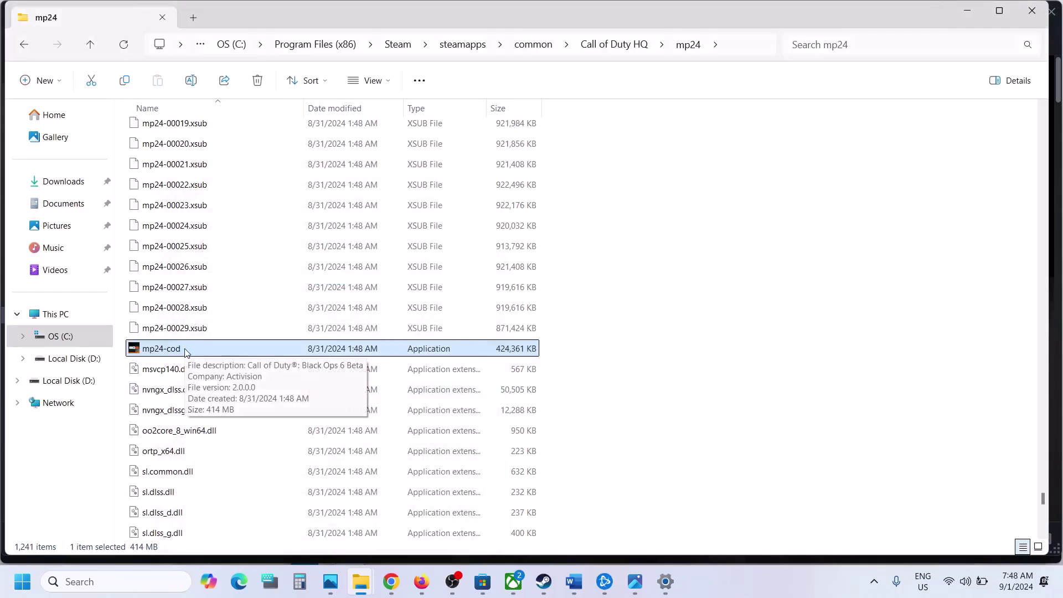
# - Clear the disable-fullscreen-optimizations and run-as-administrator options of the mp24-cod application, then apply and confirm
pyautogui.rightClick(185, 352)
pyautogui.click(257, 361)
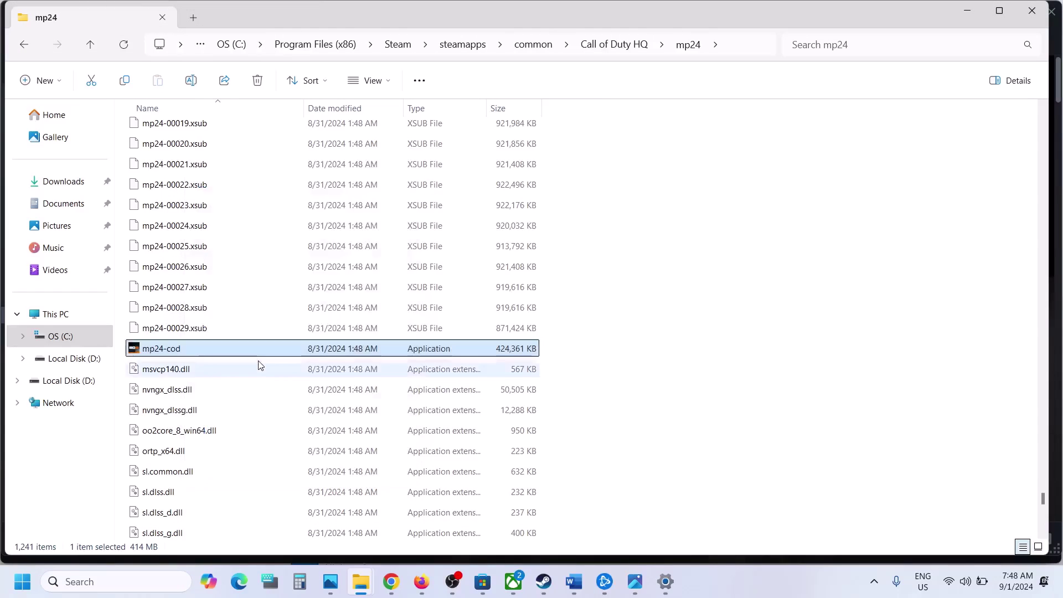
pyautogui.click(313, 222)
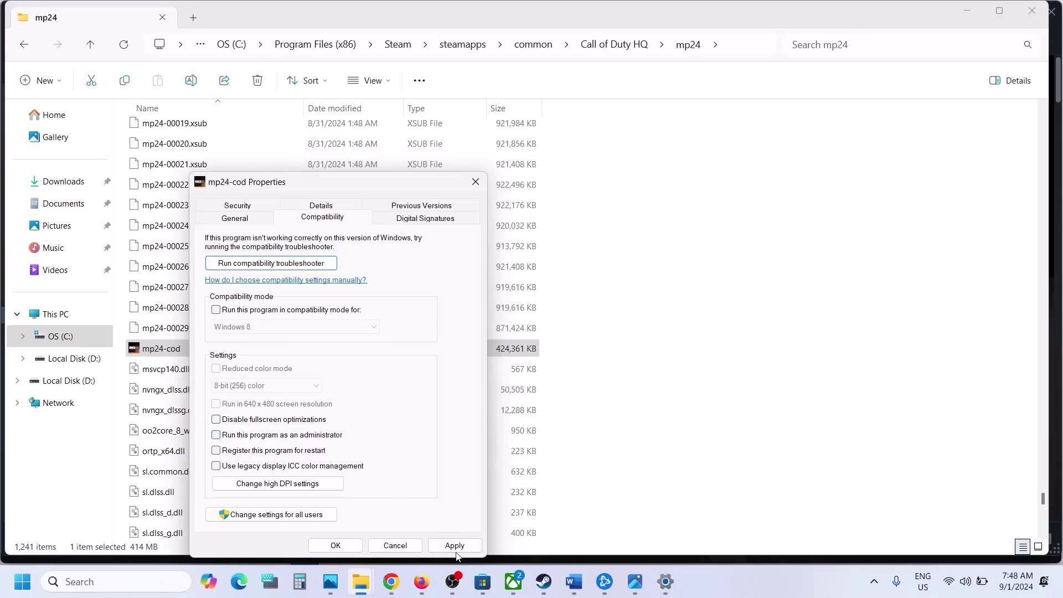
pyautogui.click(455, 548)
pyautogui.click(338, 546)
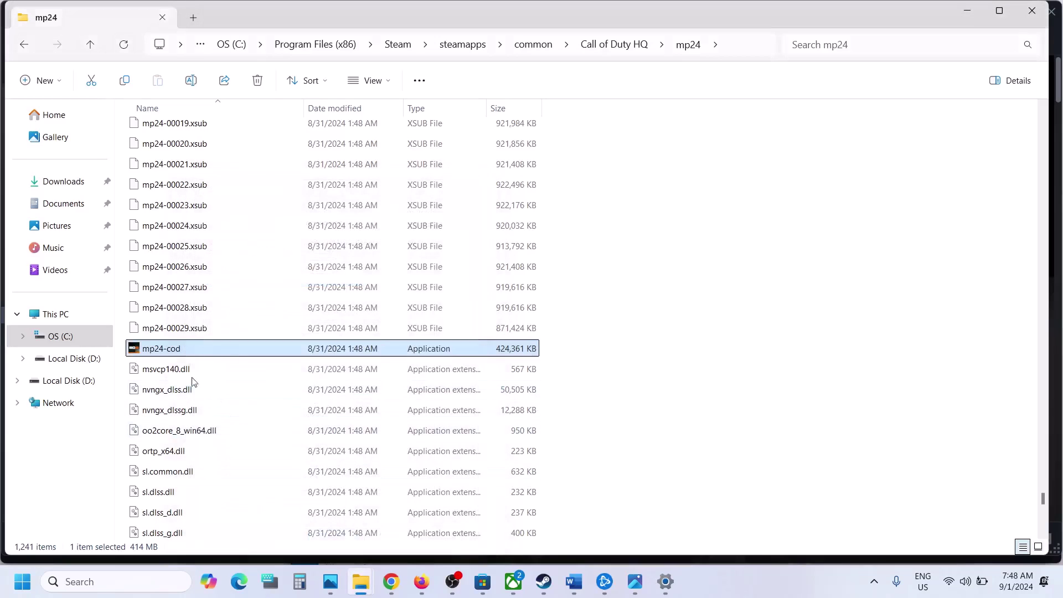
# - Return to the Call of Duty HQ folder and clear the cod application's disable-fullscreen-optimizations and run-as-administrator options, applying the change
pyautogui.click(90, 45)
pyautogui.click(90, 45)
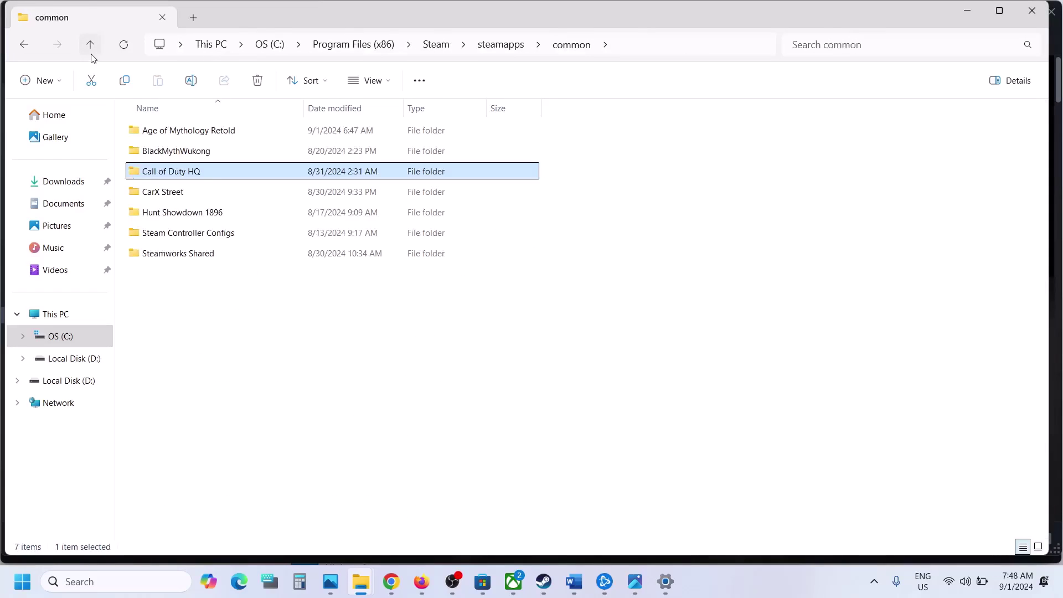
pyautogui.doubleClick(199, 178)
pyautogui.scroll(-10, 224, 399)
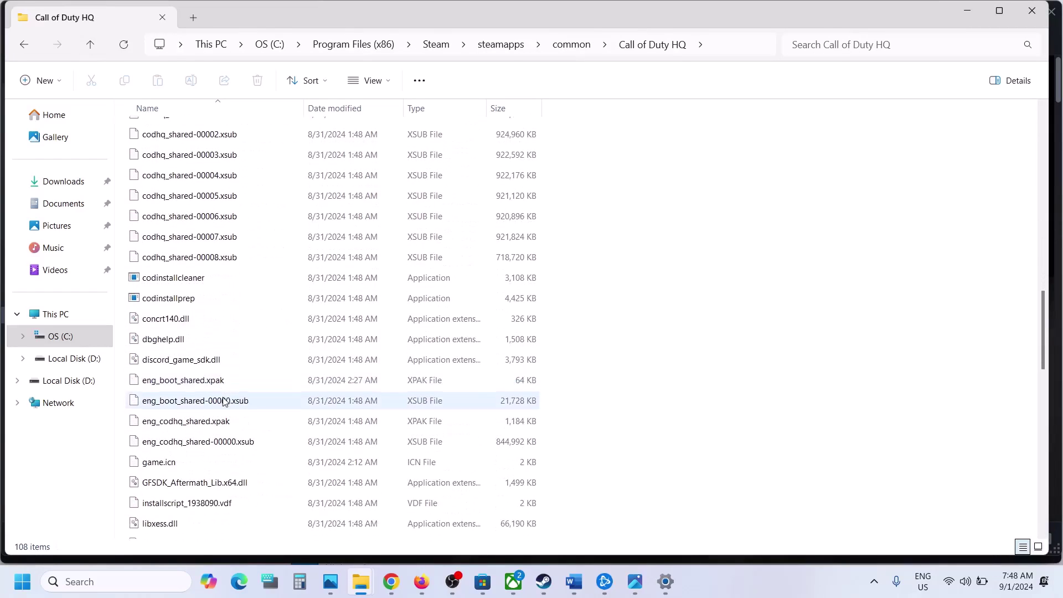
pyautogui.scroll(5, 223, 402)
pyautogui.rightClick(139, 241)
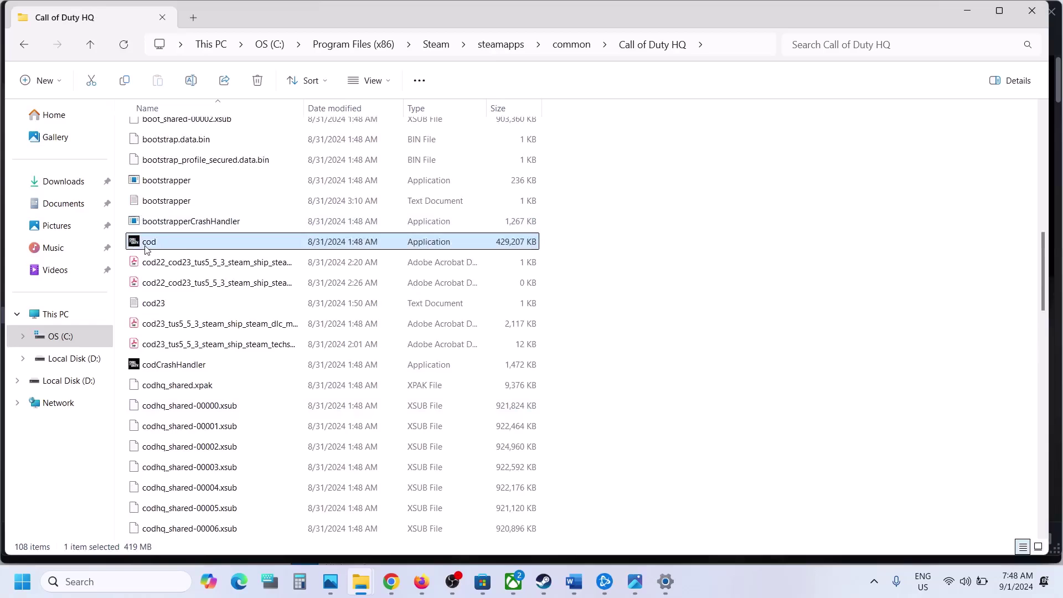
pyautogui.click(215, 366)
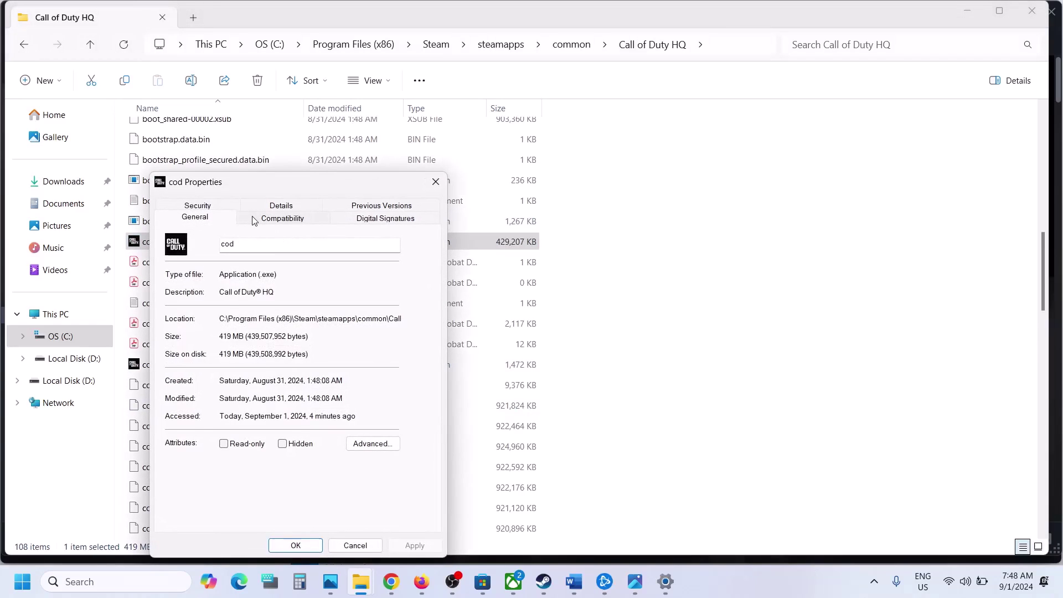
pyautogui.click(252, 218)
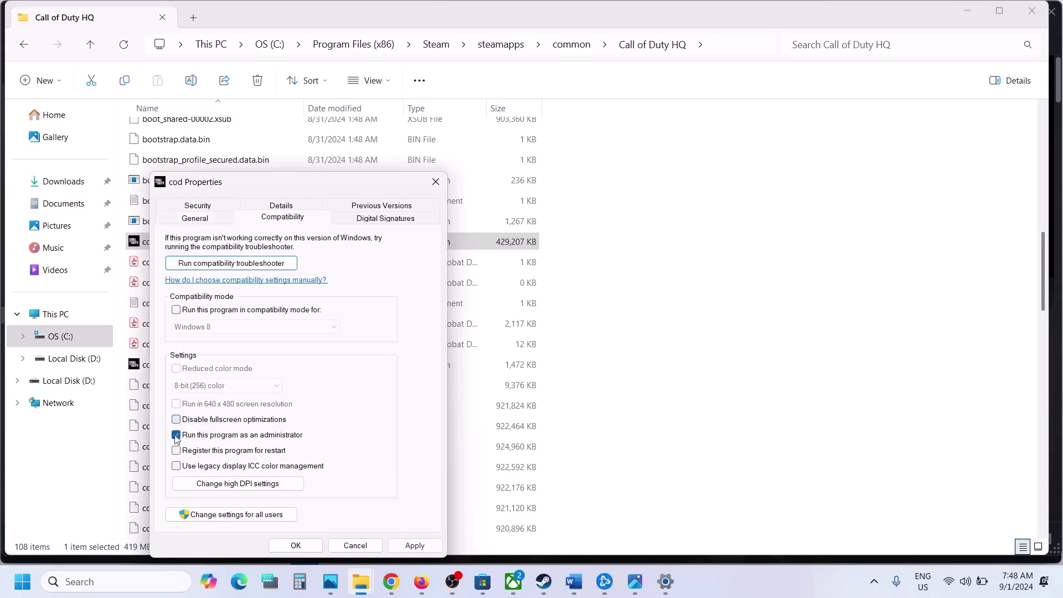
pyautogui.click(413, 545)
pyautogui.click(314, 548)
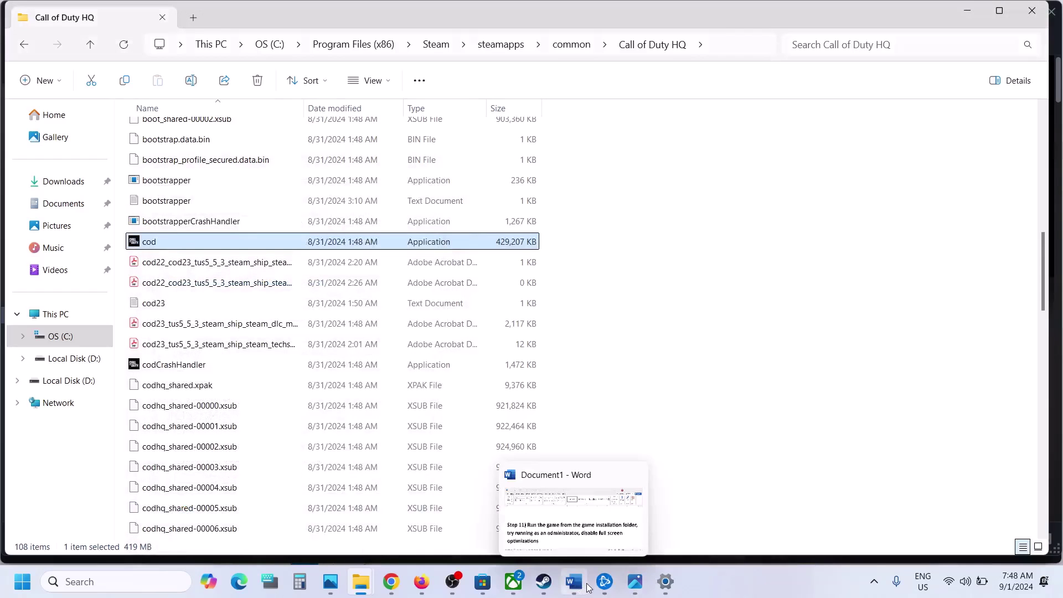
# - Switch to the Word document and highlight the Step 12 text about launching the game in safe mode
pyautogui.click(574, 581)
pyautogui.scroll(-4, 372, 373)
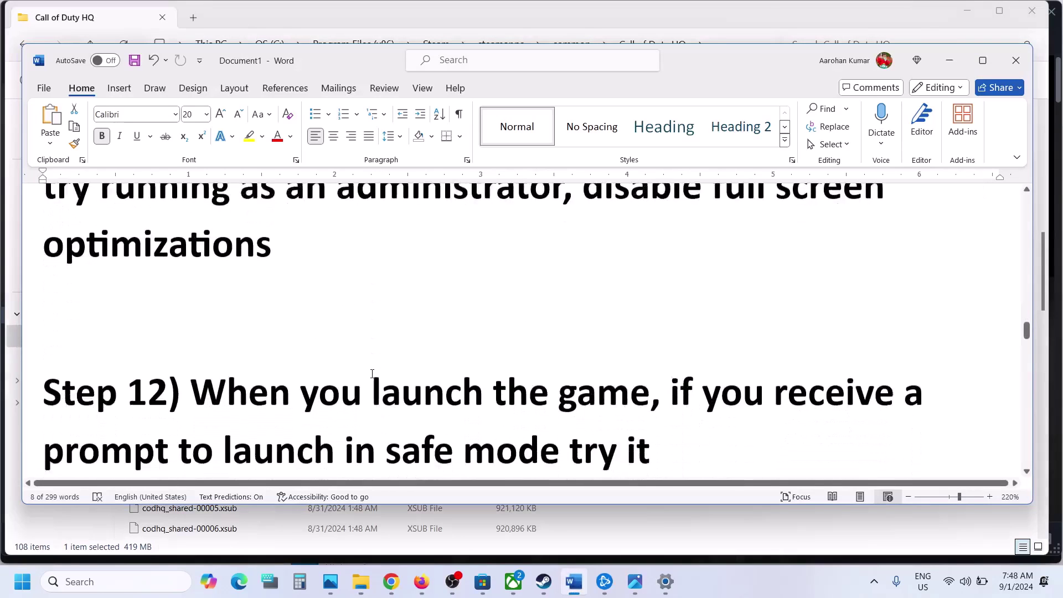
pyautogui.moveTo(216, 351); pyautogui.dragTo(636, 417)
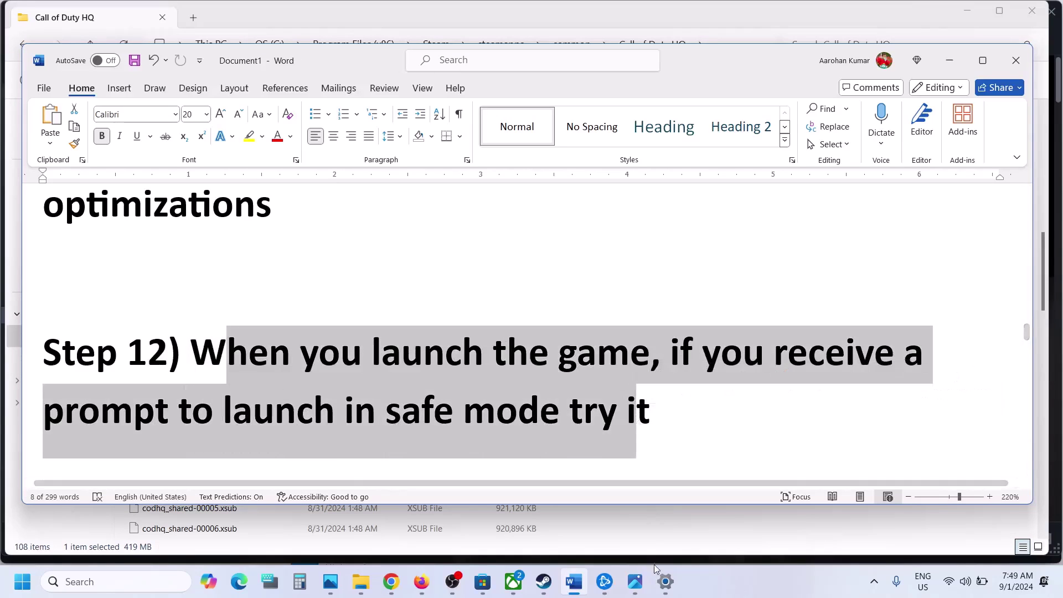
# - Switch to Screenshot (337).png in the image viewer, examine the "Run In Safe Mode?" prompt up close, and close the image
pyautogui.click(636, 581)
pyautogui.scroll(5, 593, 335)
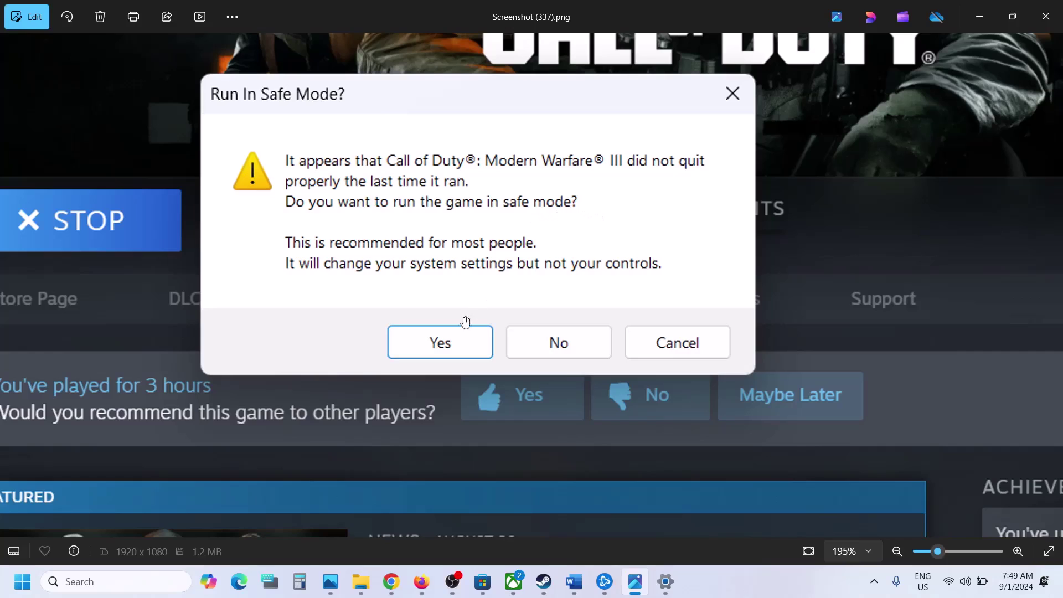
pyautogui.scroll(-5, 765, 201)
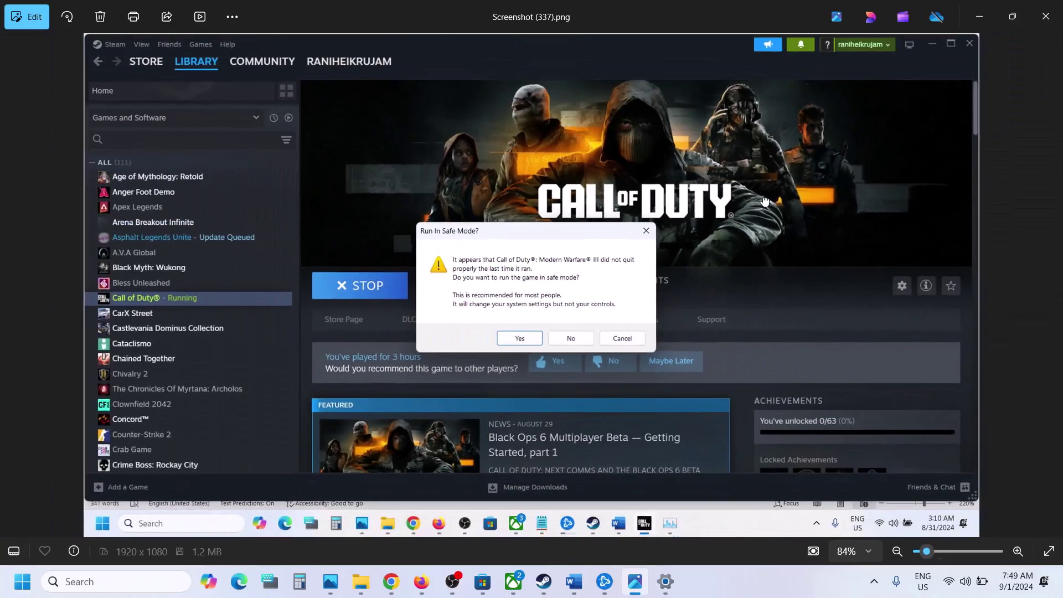
pyautogui.click(1045, 17)
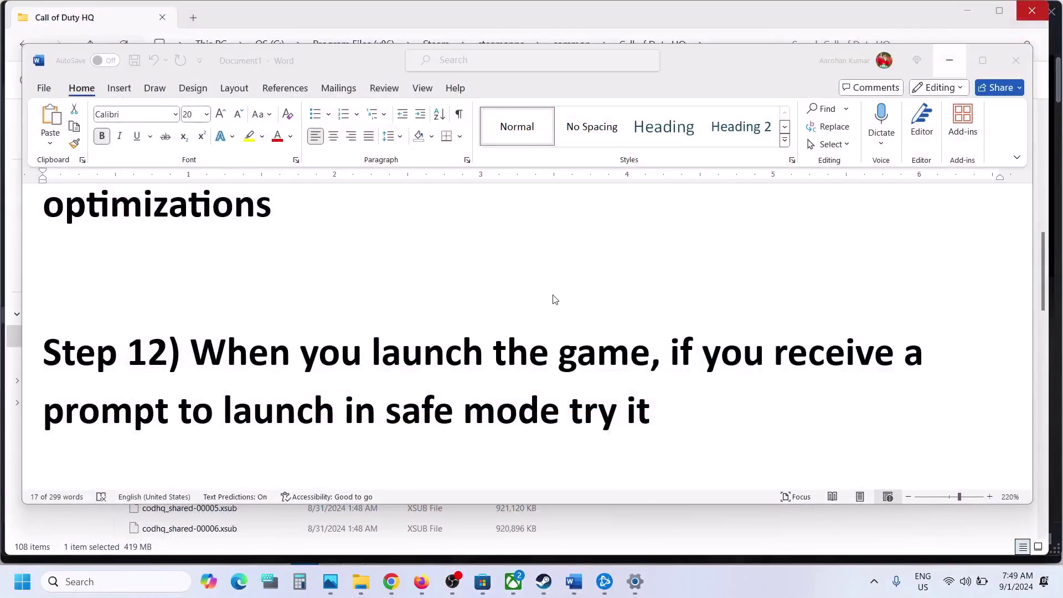
# - Highlight the parts of Step 13 in the Word document about allowing the game exe file in the antivirus program and Windows Security
pyautogui.scroll(-4, 555, 300)
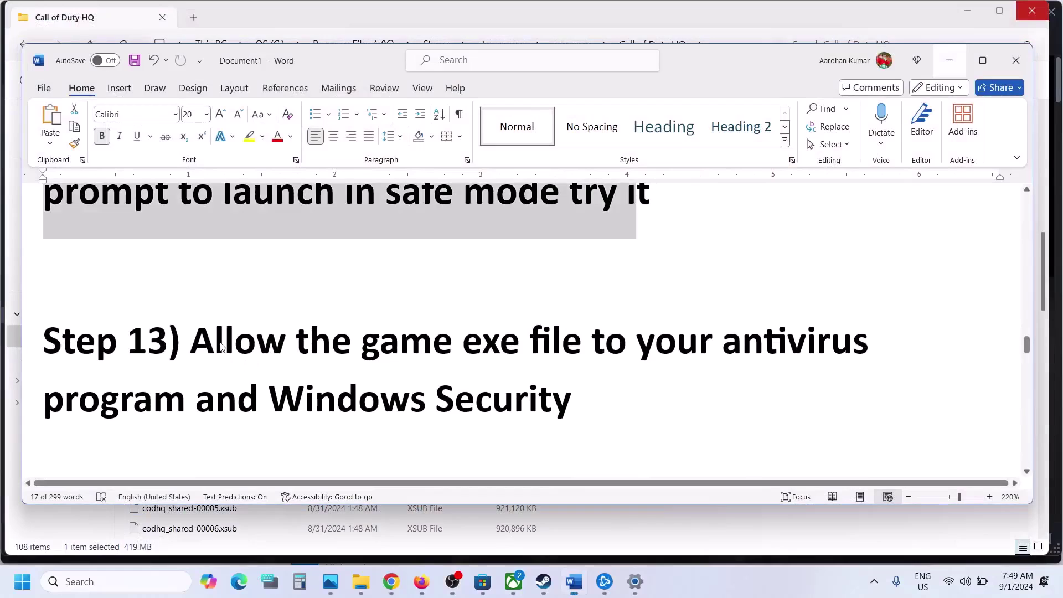
pyautogui.doubleClick(222, 346)
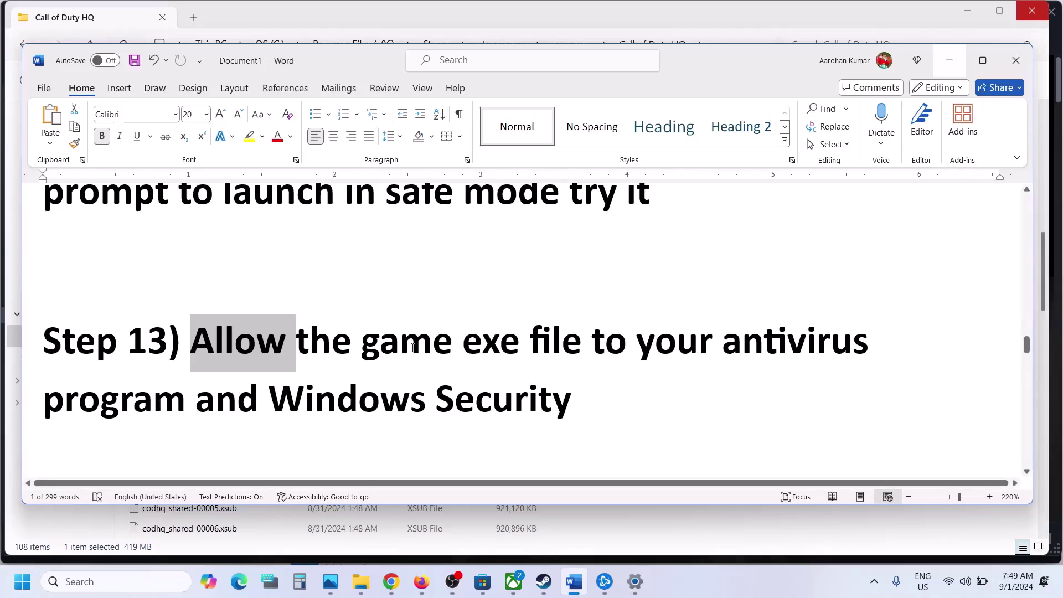
pyautogui.moveTo(410, 347); pyautogui.dragTo(190, 379)
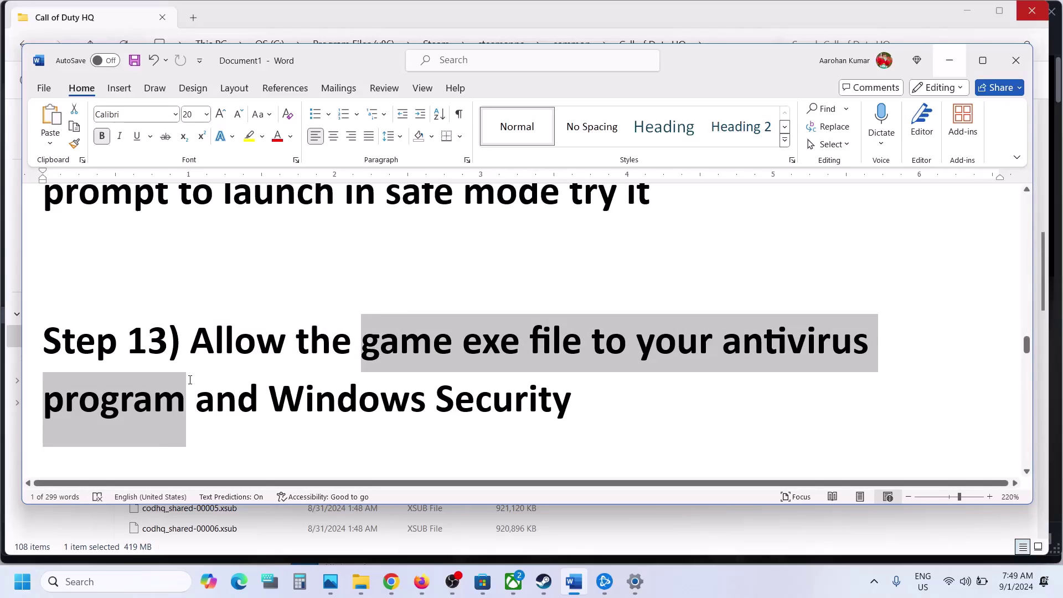
pyautogui.moveTo(268, 399); pyautogui.dragTo(572, 397)
# - Switch to Settings and open Windows Security's ransomware protection page for allowing an app through Controlled folder access
pyautogui.hotkey('alt', 'Tab')
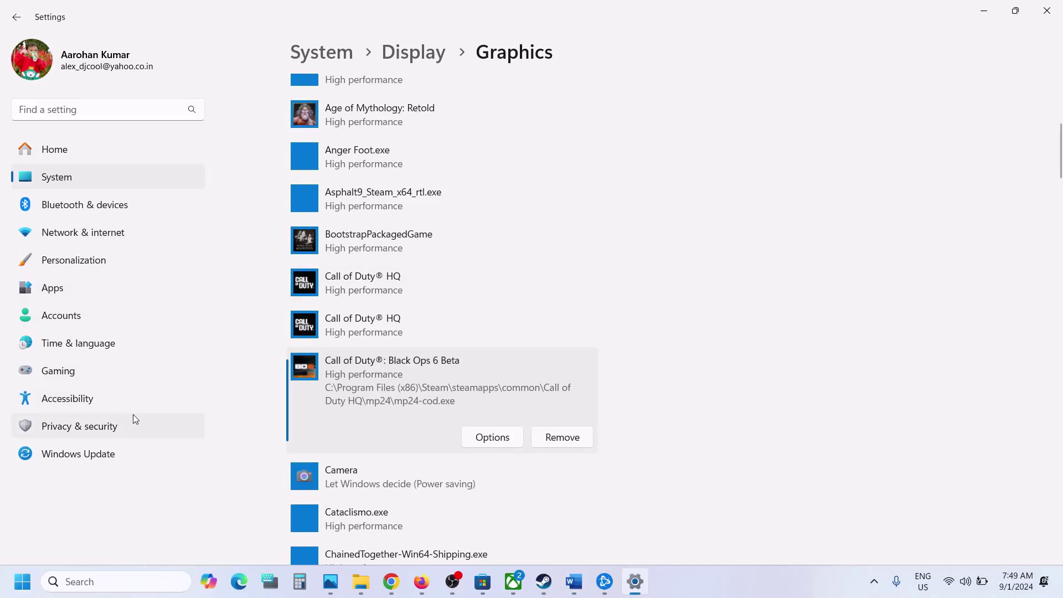
pyautogui.click(115, 427)
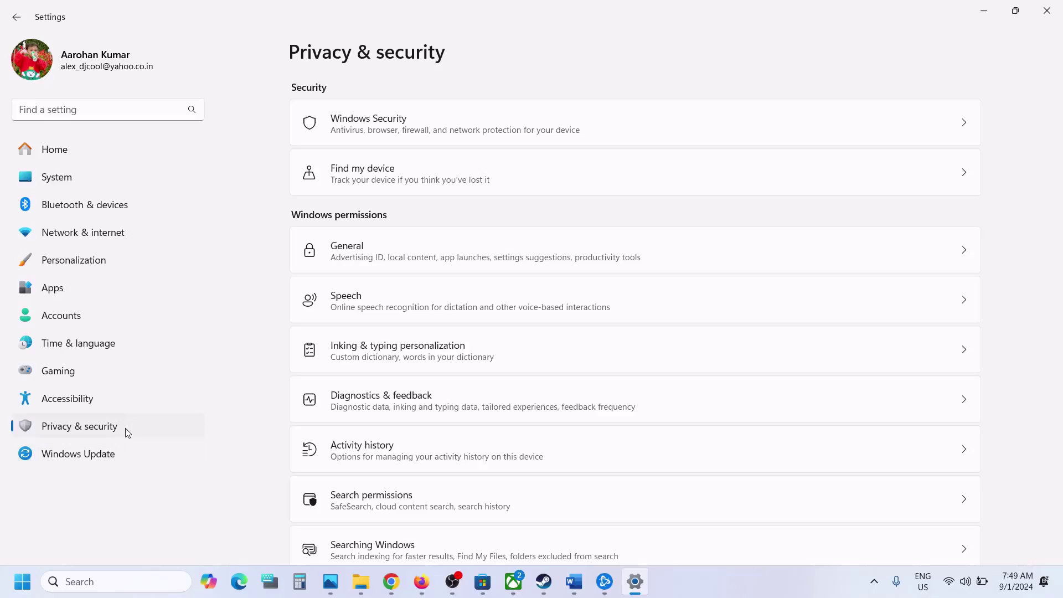
pyautogui.click(369, 127)
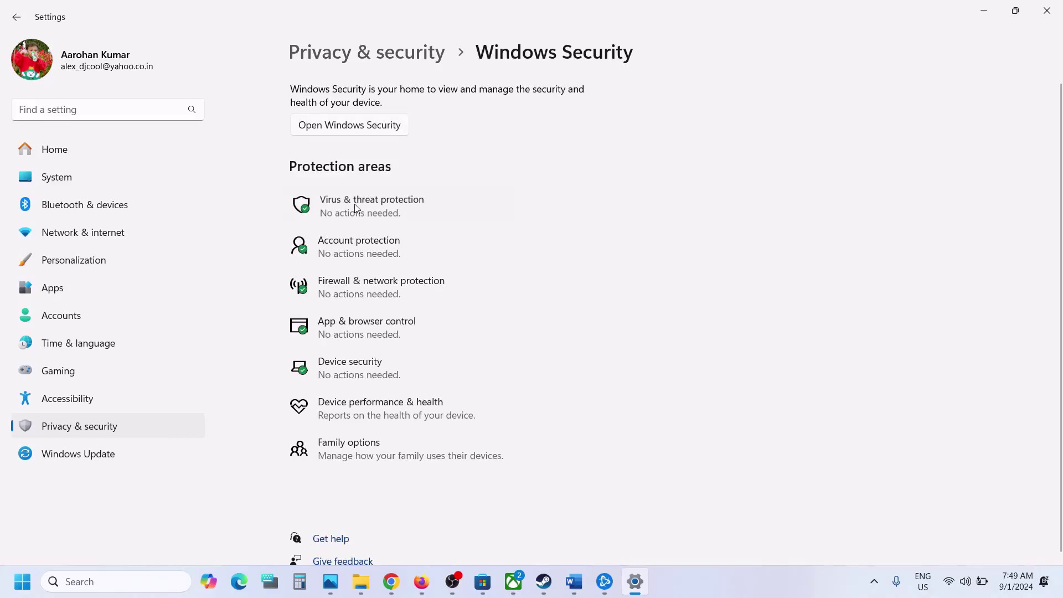
pyautogui.click(355, 206)
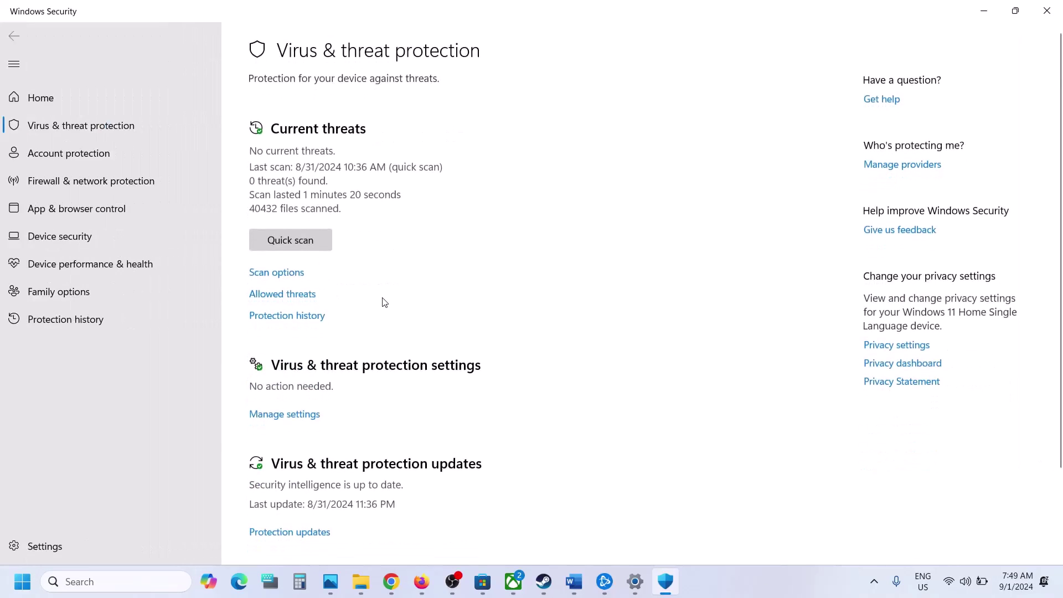
pyautogui.scroll(-2, 339, 501)
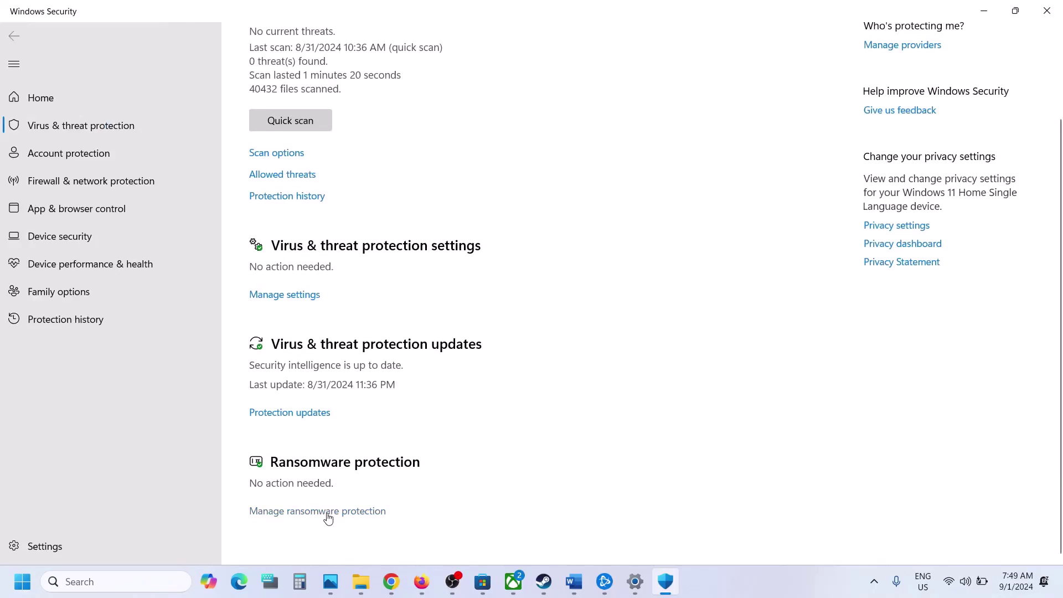
pyautogui.click(328, 512)
pyautogui.click(339, 284)
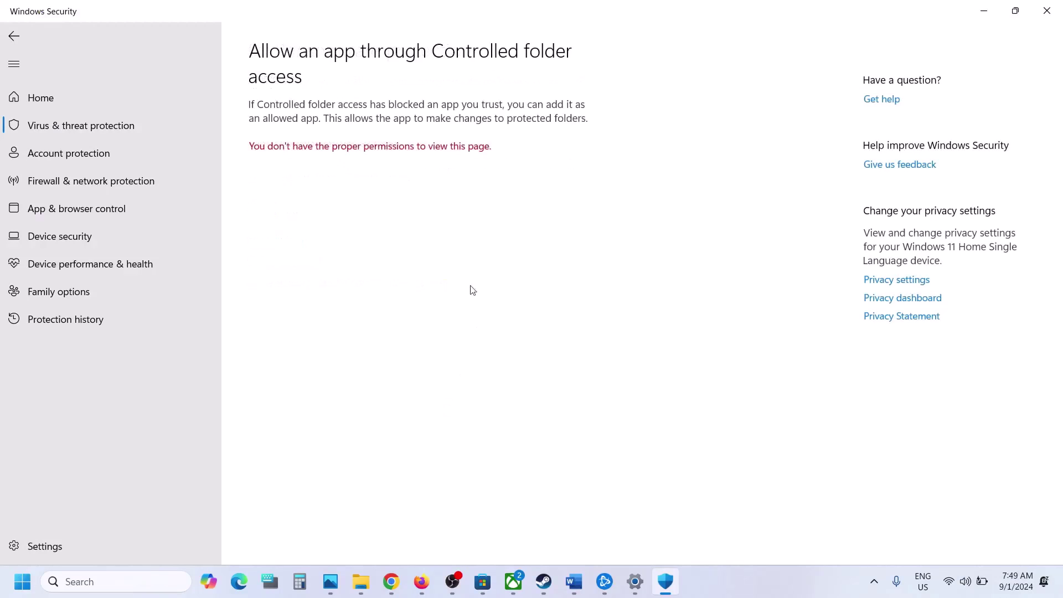
# - Add the cod application from the Call of Duty HQ folder as an allowed app for Controlled folder access
pyautogui.click(313, 167)
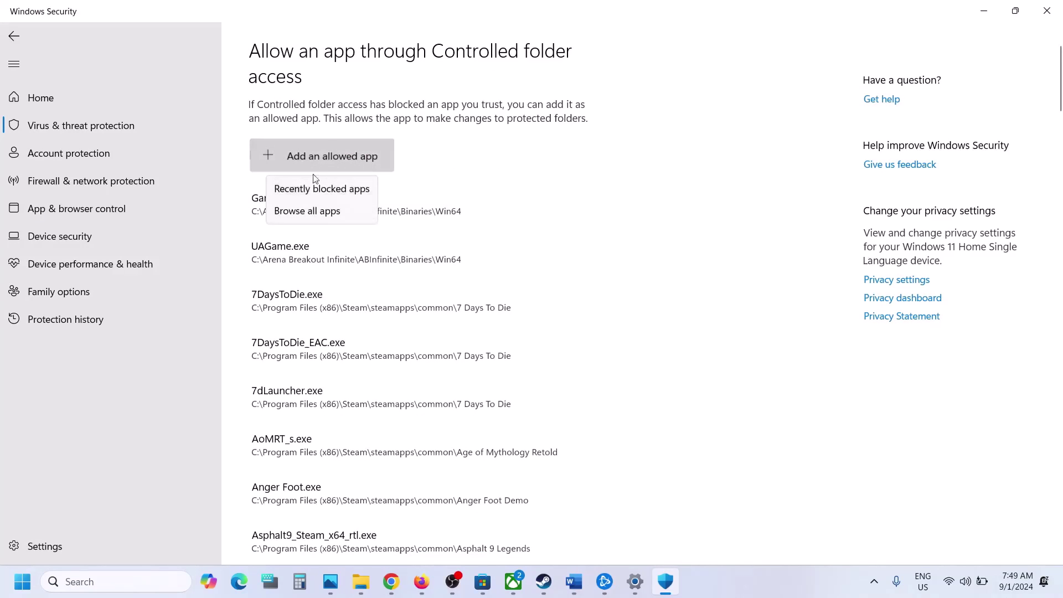
pyautogui.click(308, 211)
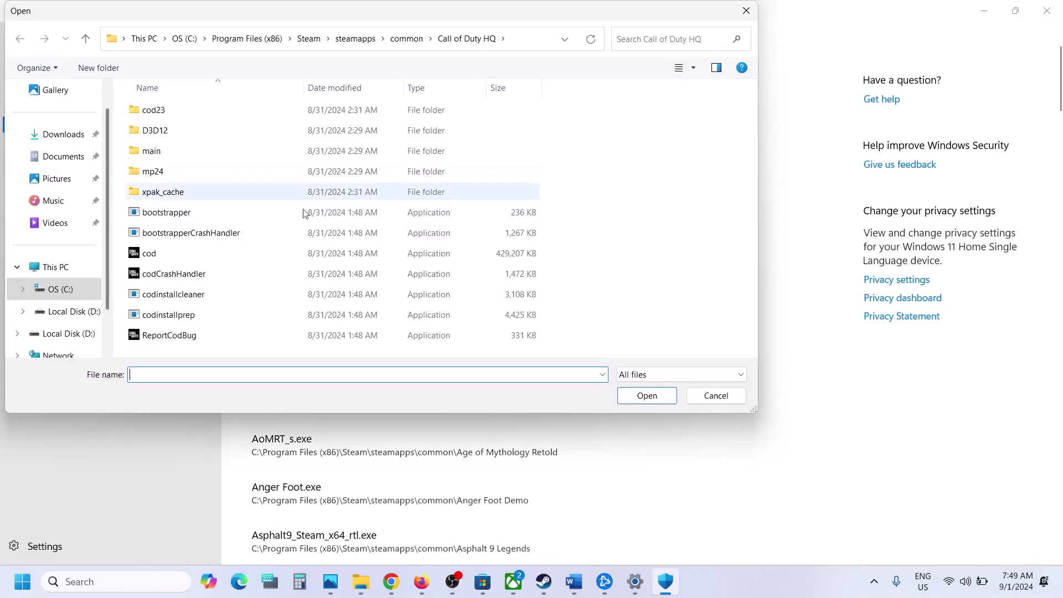
pyautogui.click(190, 254)
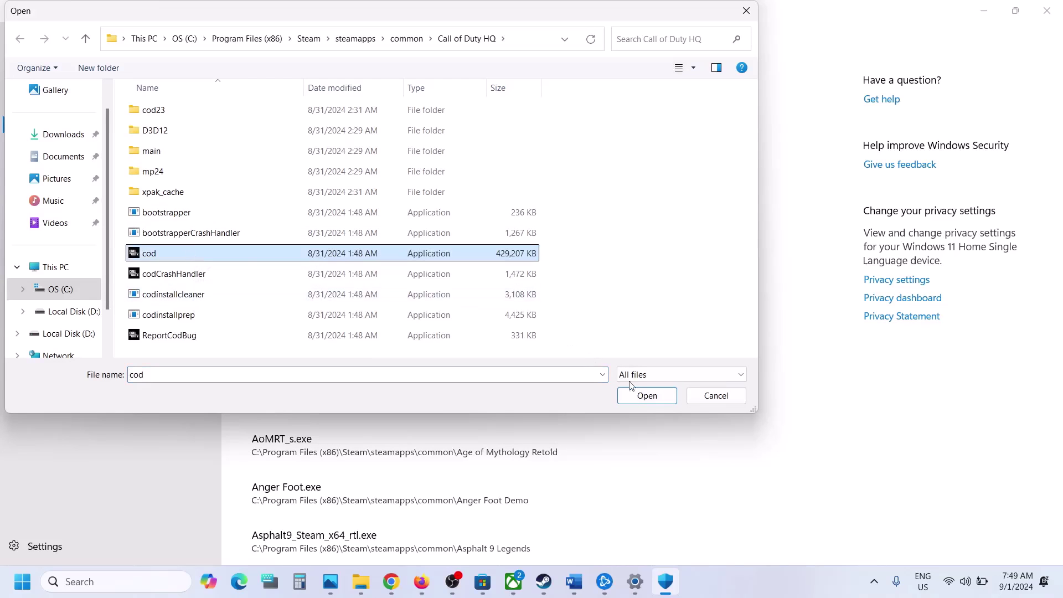
pyautogui.click(642, 397)
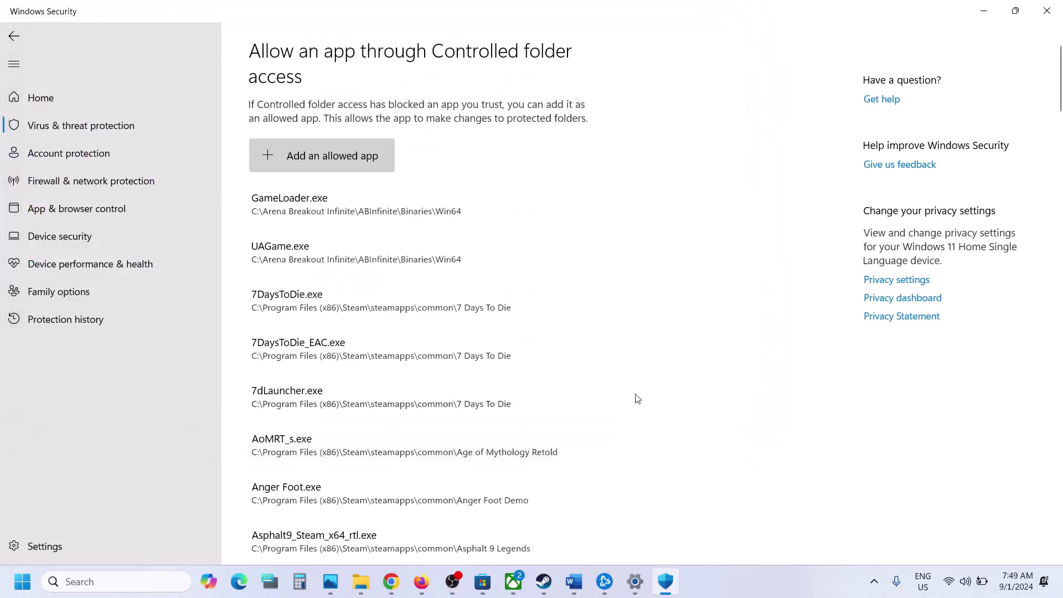
# - Add the mp24-cod application from the mp24 folder as an allowed app for Controlled folder access
pyautogui.click(317, 153)
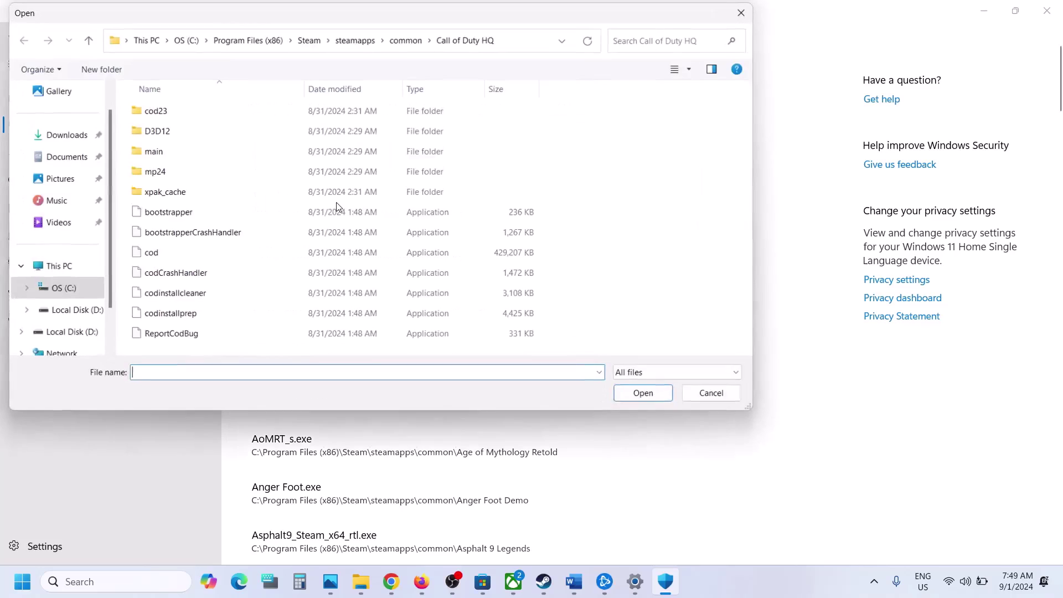
pyautogui.doubleClick(159, 171)
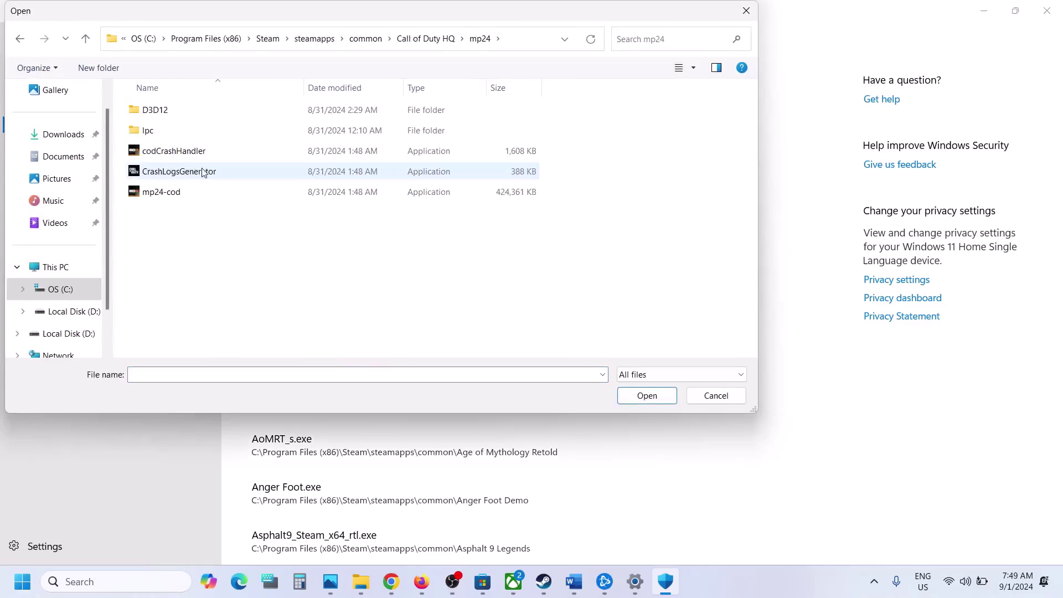
pyautogui.click(178, 194)
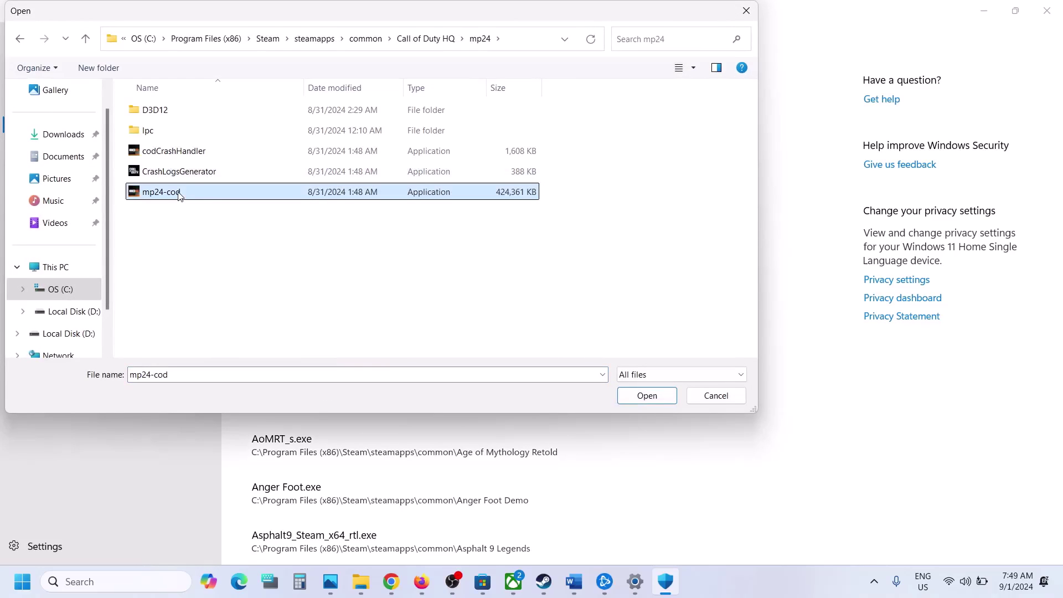
pyautogui.click(647, 395)
# - Find and open Control Panel, go to Windows Defender Firewall's allowed apps list, and unlock its settings for changes
pyautogui.click(113, 585)
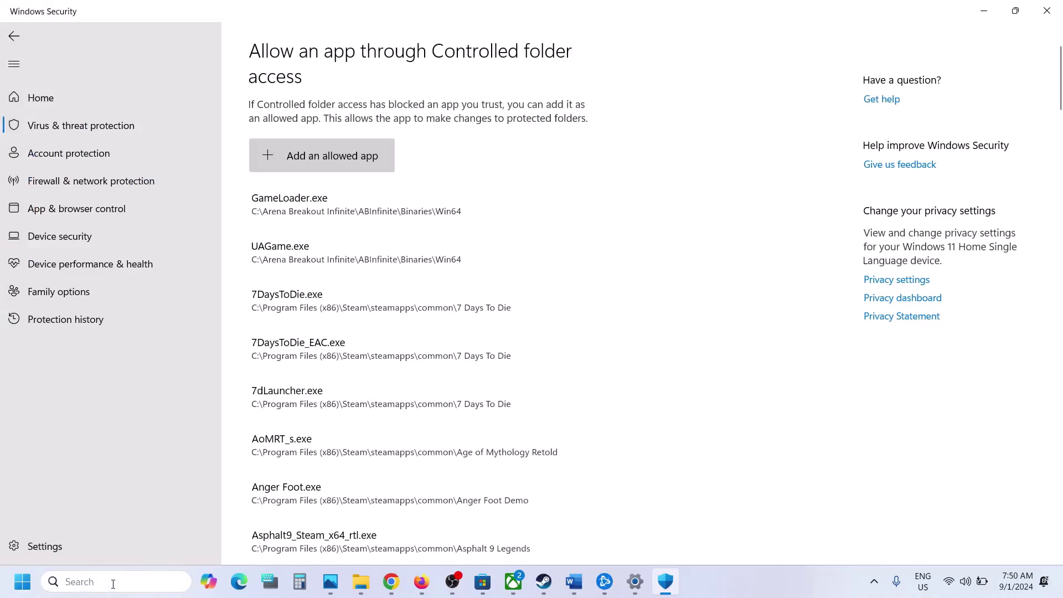
pyautogui.write('control')
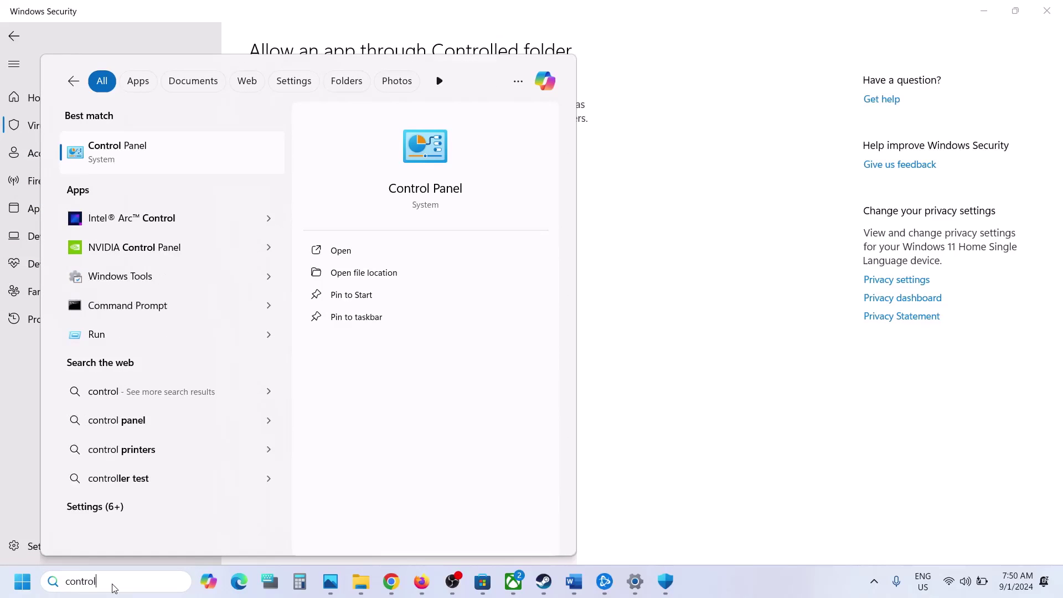
pyautogui.press('Return')
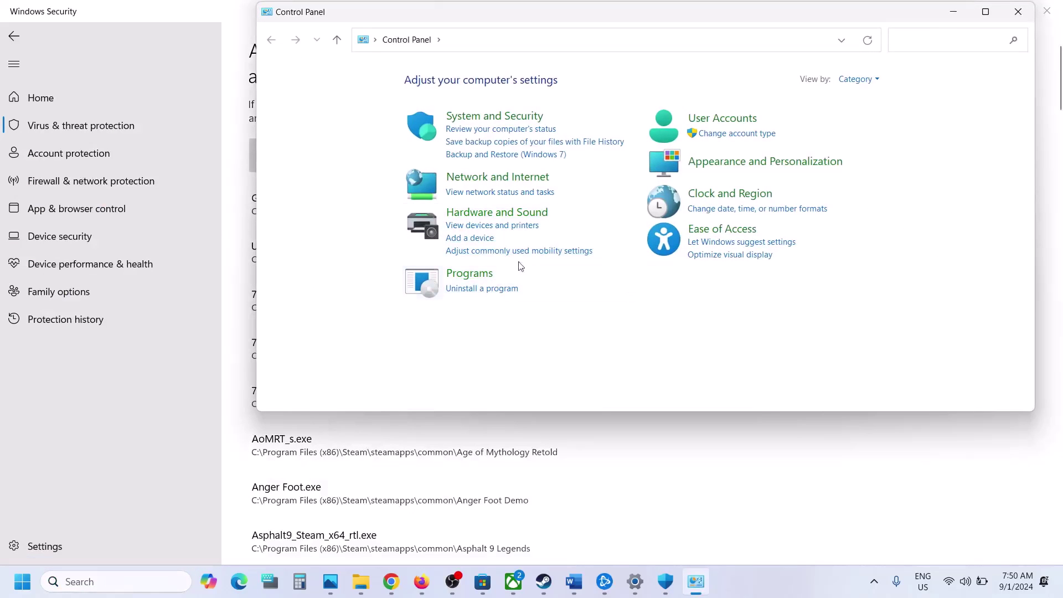
pyautogui.click(504, 117)
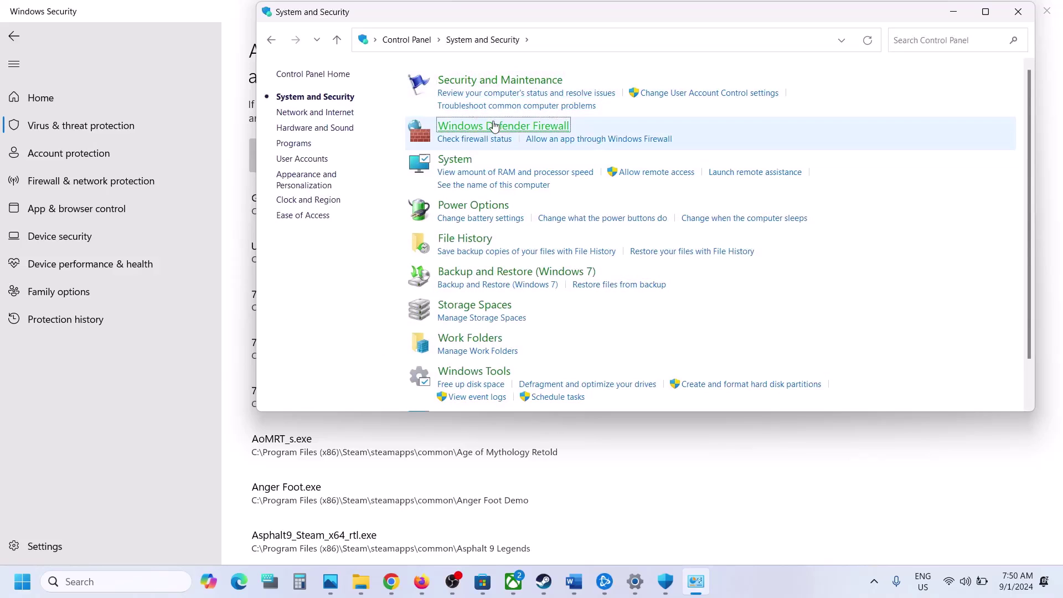
pyautogui.click(495, 126)
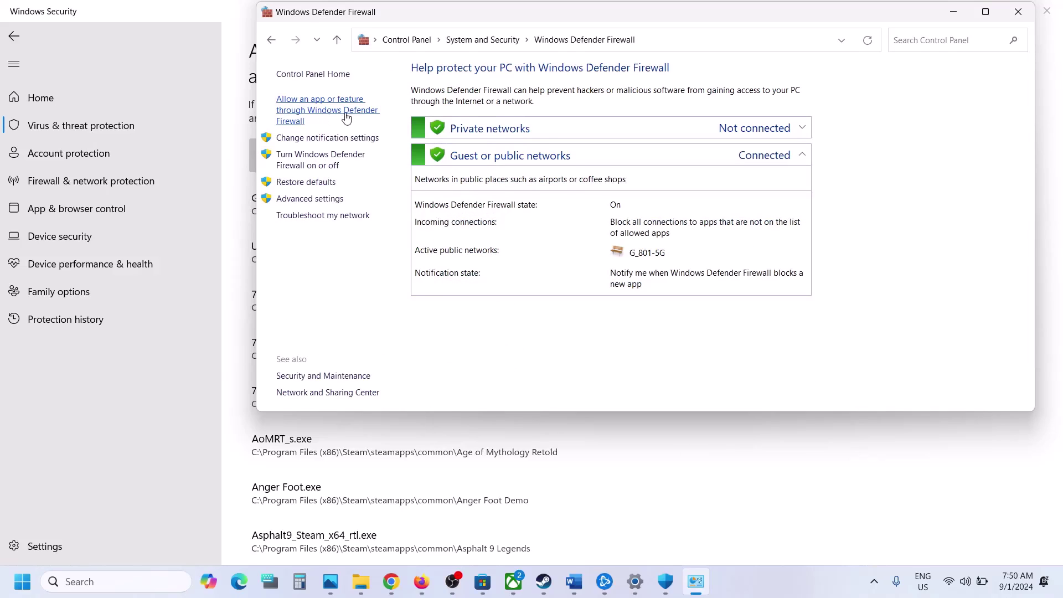
pyautogui.click(783, 111)
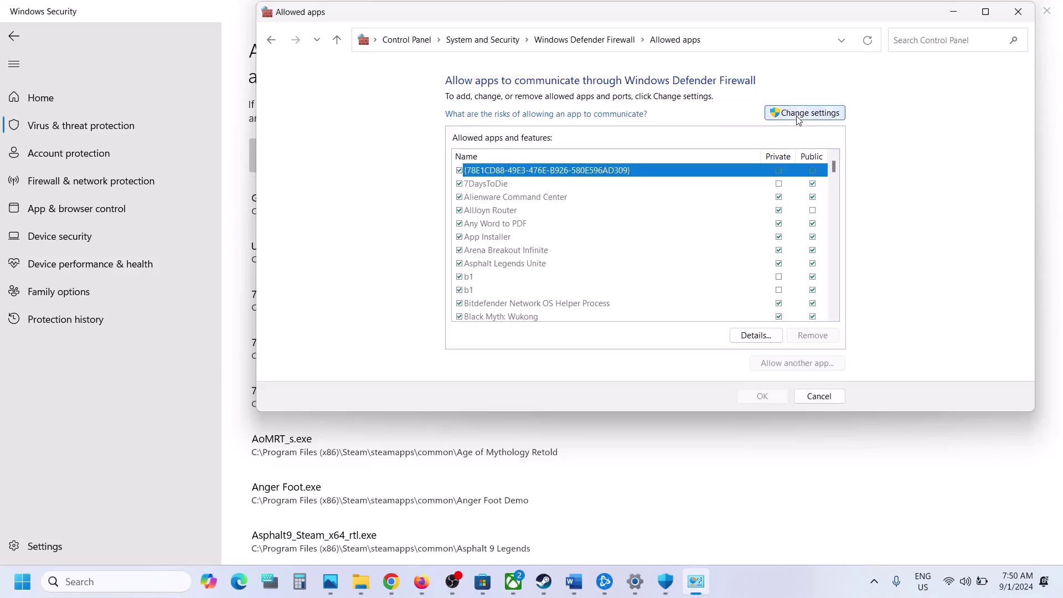
# - Try to add the cod application from the Call of Duty HQ folder to the firewall's allowed apps
pyautogui.click(789, 363)
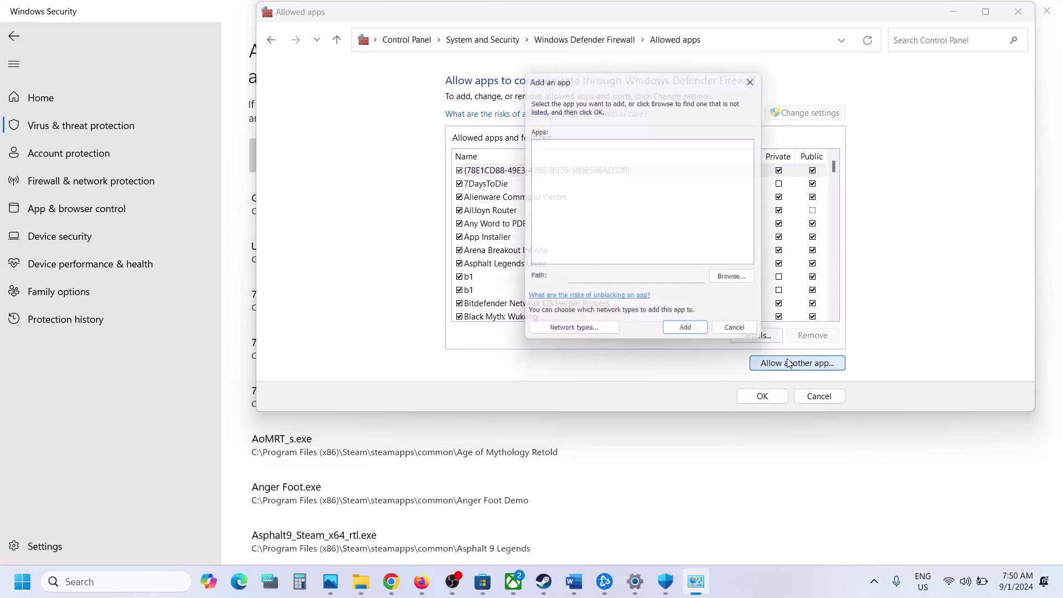
pyautogui.click(748, 285)
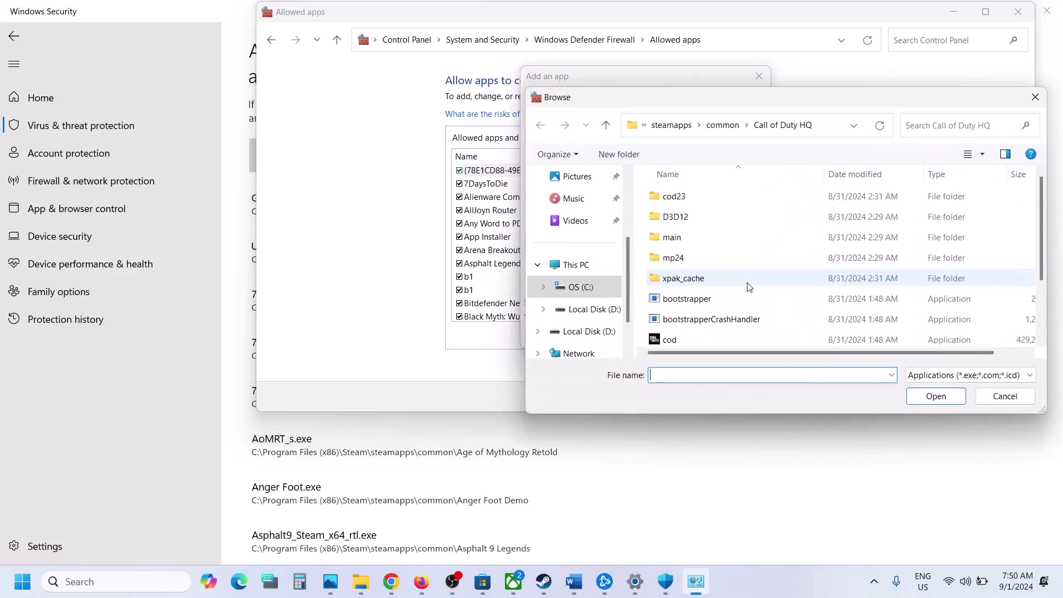
pyautogui.click(679, 341)
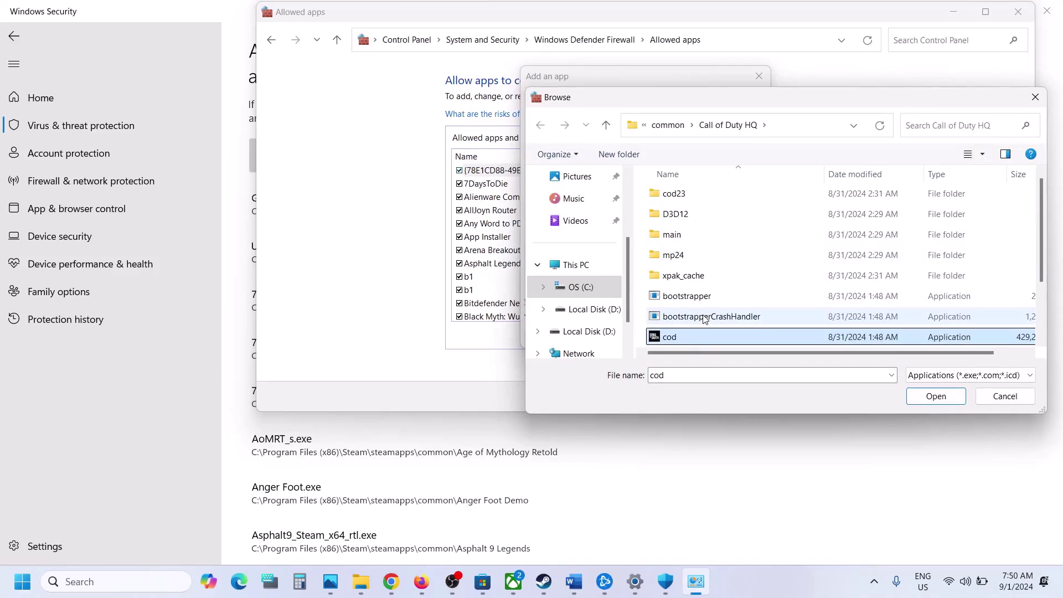
pyautogui.scroll(-1, 705, 313)
pyautogui.click(925, 404)
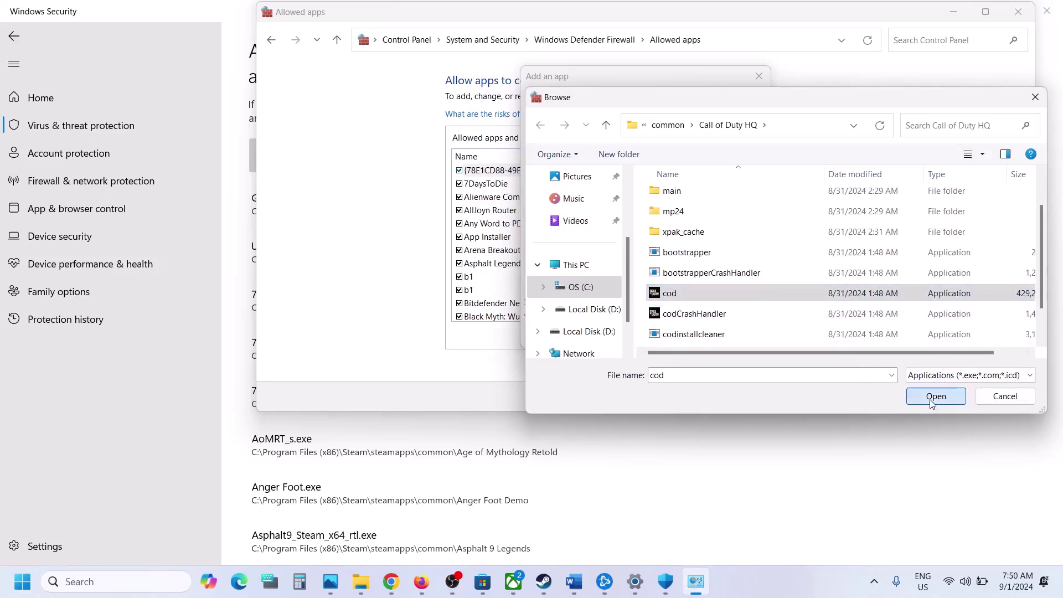
pyautogui.click(690, 335)
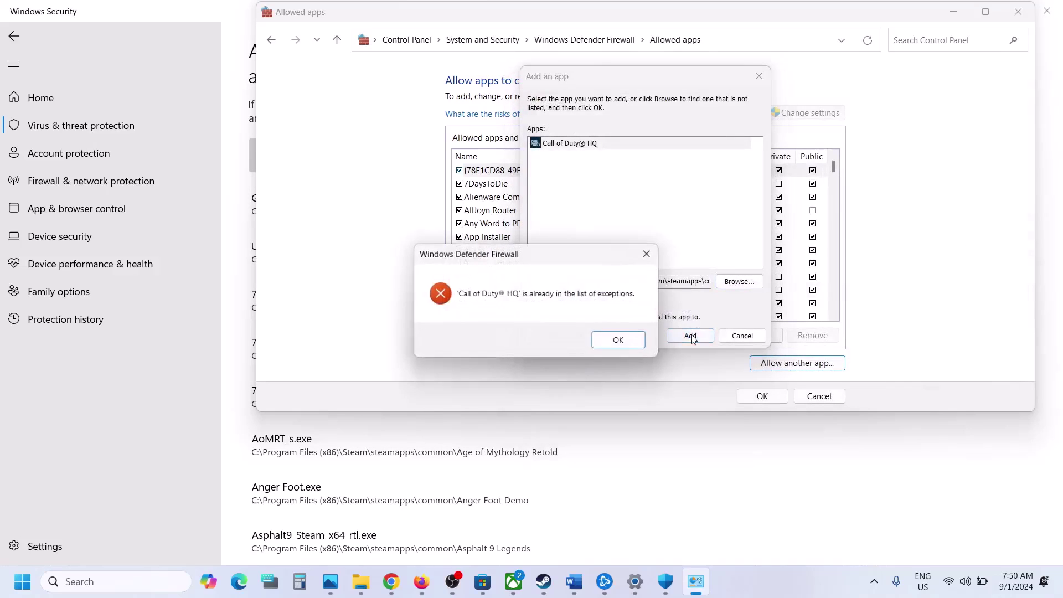
pyautogui.click(612, 340)
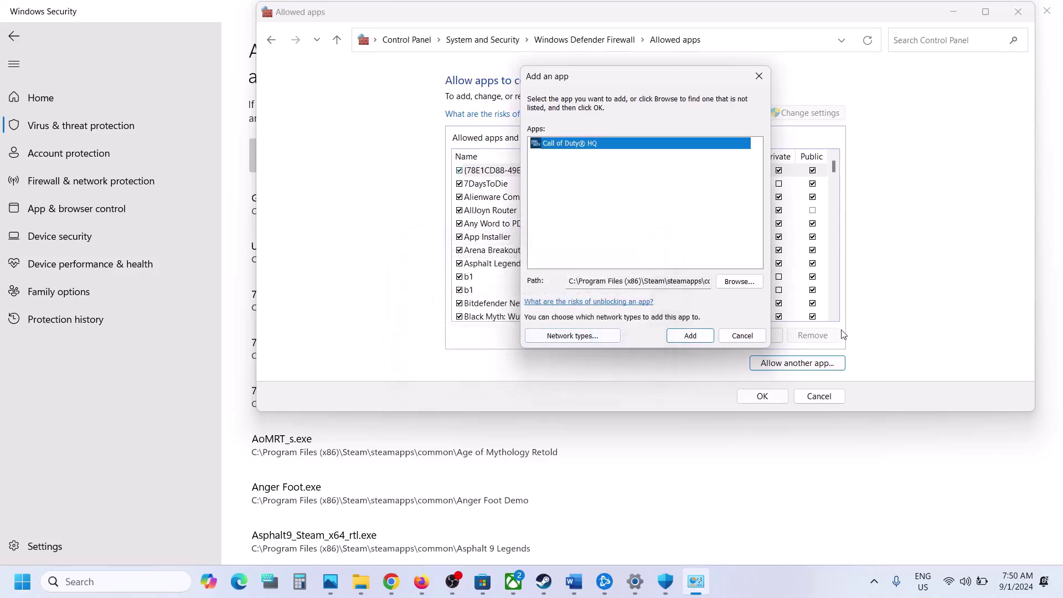
# - Try to add the mp24-cod application from the mp24 folder to the firewall's allowed apps, and leave the app-adding dialog
pyautogui.click(737, 280)
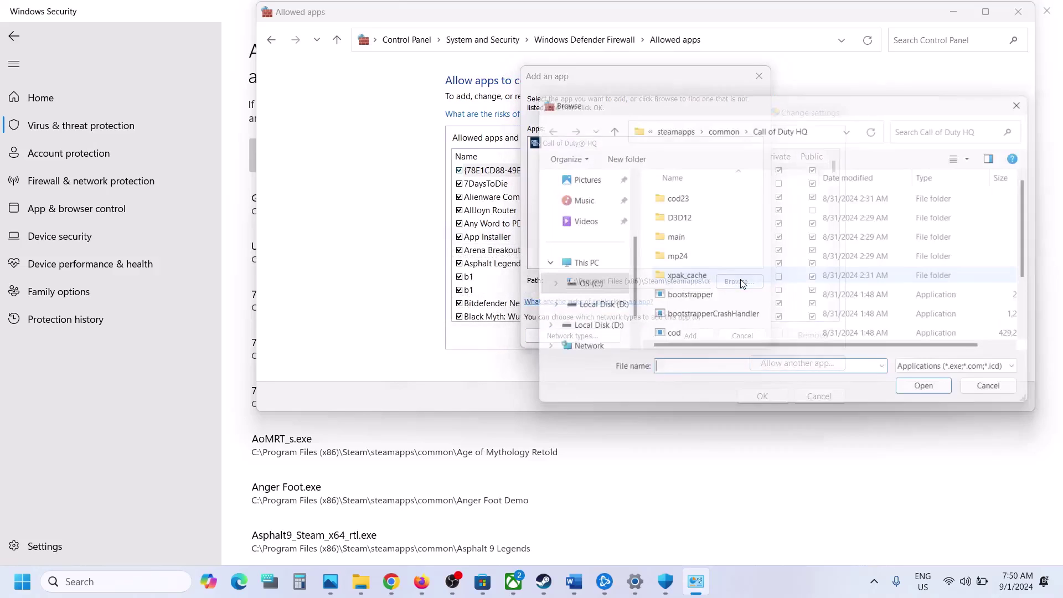
pyautogui.doubleClick(680, 257)
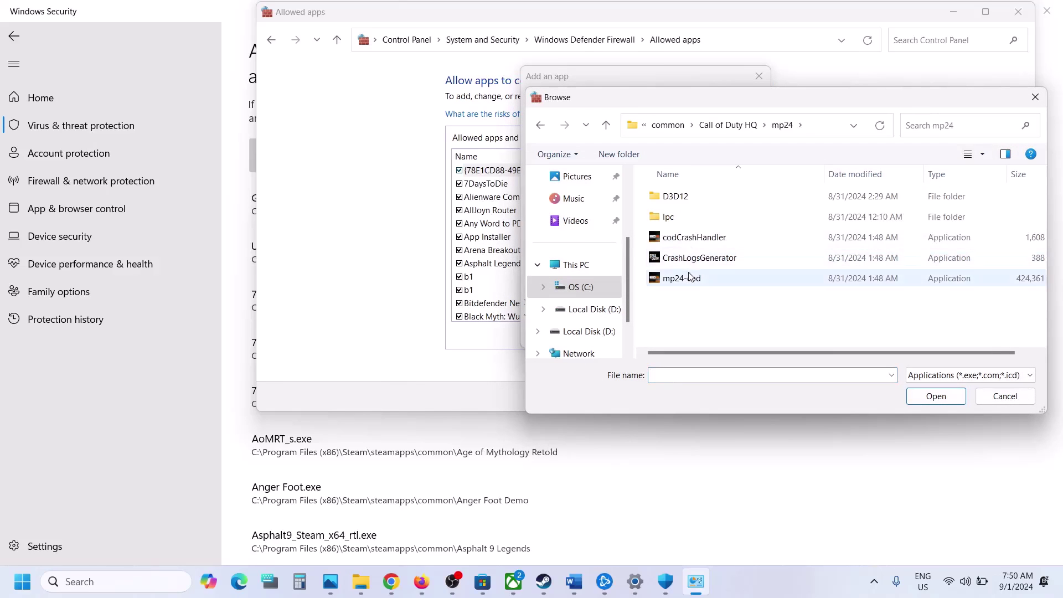
pyautogui.click(684, 278)
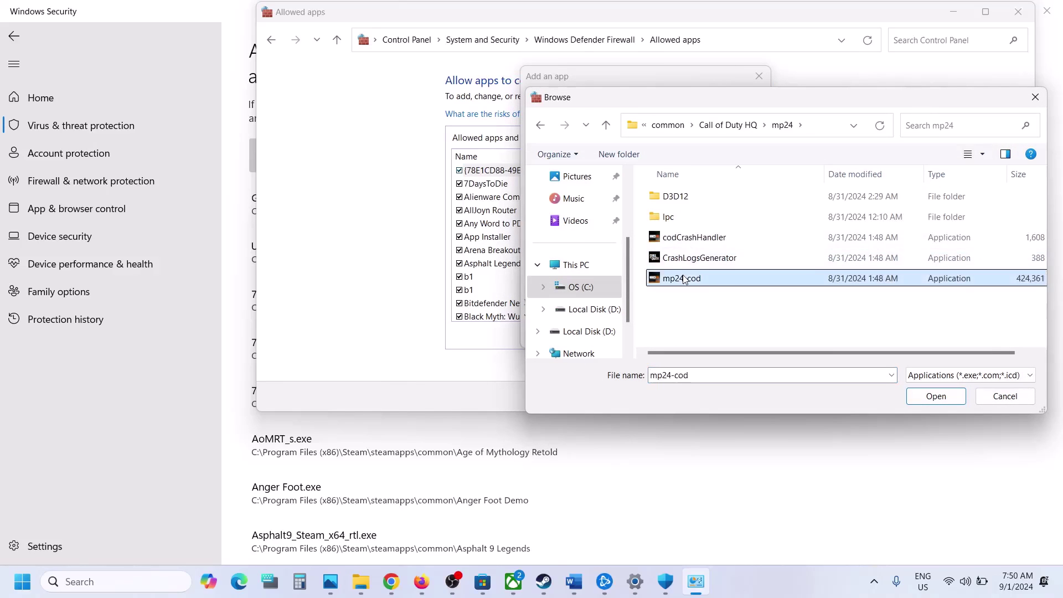
pyautogui.click(936, 395)
pyautogui.click(694, 336)
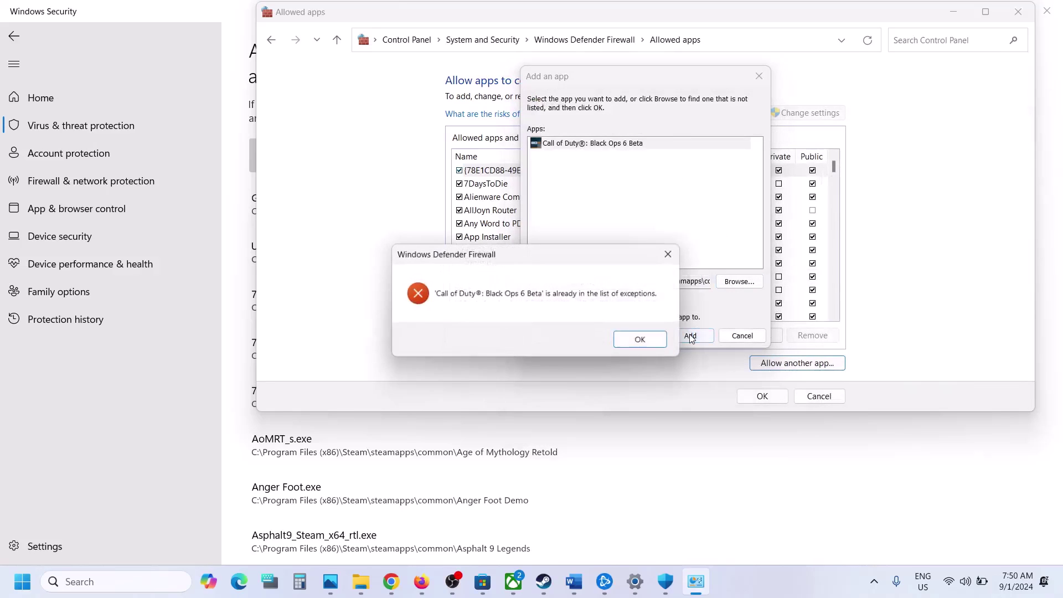
pyautogui.click(643, 341)
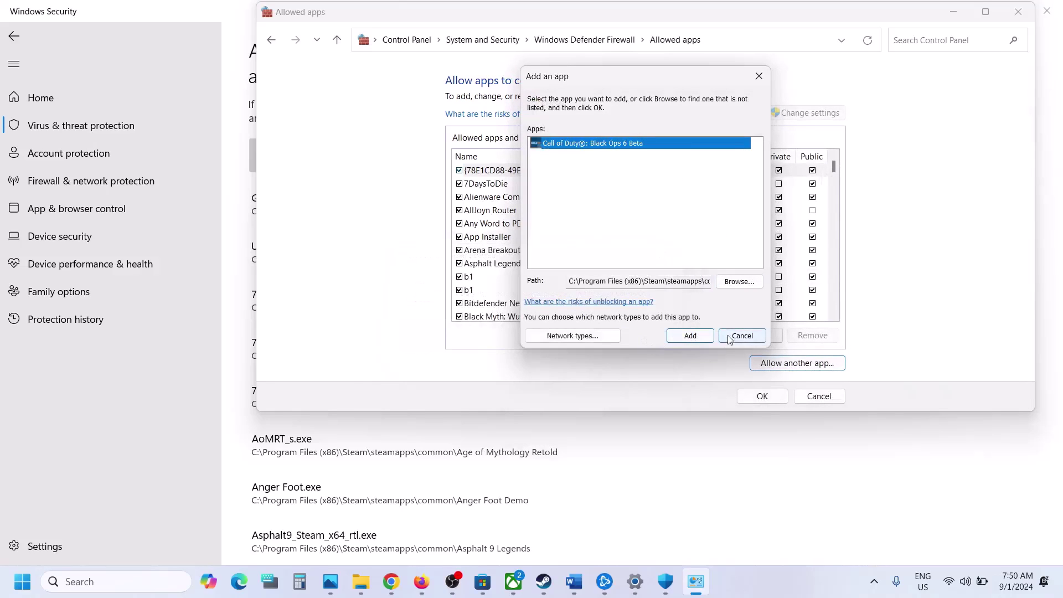
pyautogui.click(742, 336)
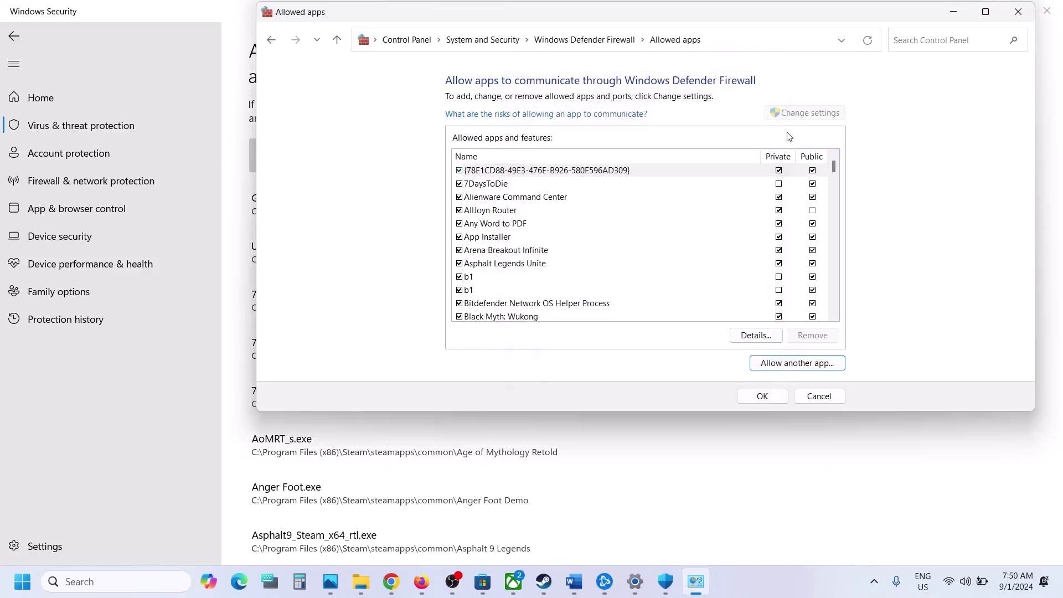
# - Close the firewall allowed apps, Windows Security and Settings windows to return to the Word document
pyautogui.click(1017, 12)
pyautogui.click(1046, 11)
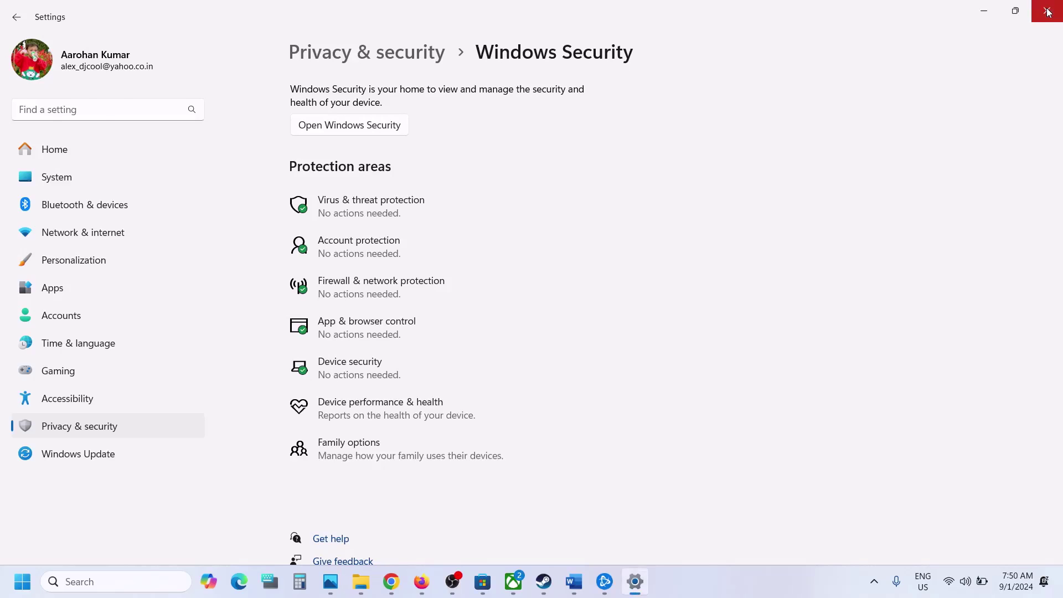
pyautogui.click(1046, 11)
# - Highlight "Windows Security" in Step 13 and the Step 14 text about updating Windows to the latest version
pyautogui.moveTo(271, 349); pyautogui.dragTo(575, 360)
pyautogui.scroll(-3, 578, 360)
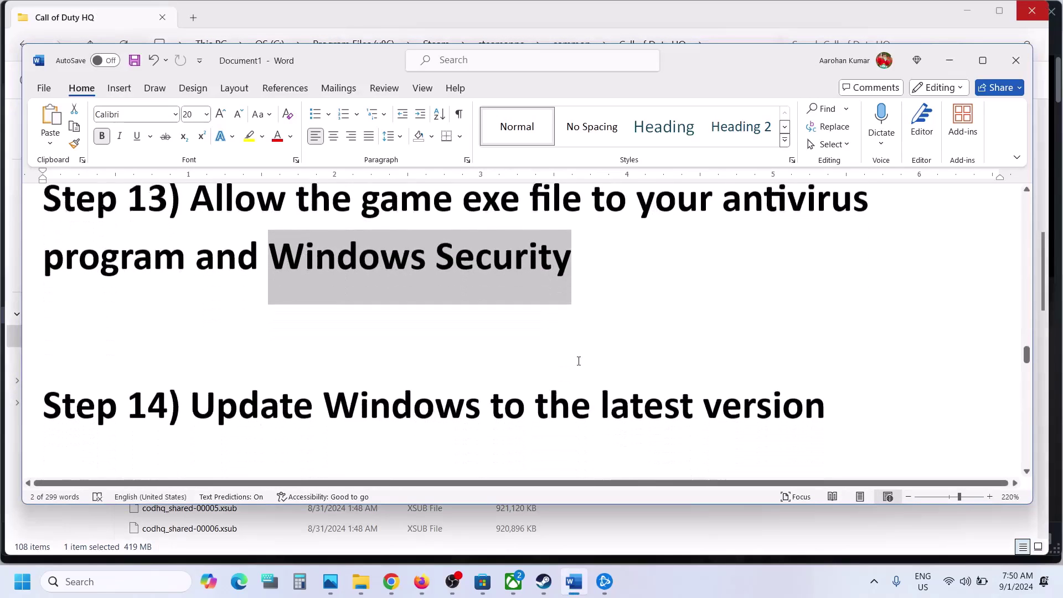
pyautogui.moveTo(262, 381); pyautogui.dragTo(739, 374)
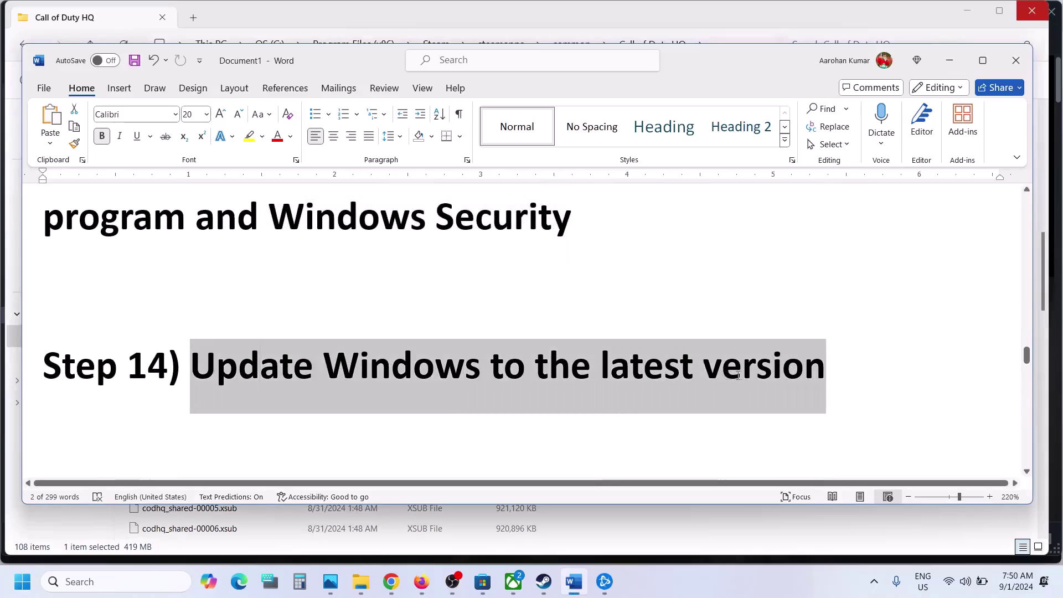
pyautogui.click(742, 376)
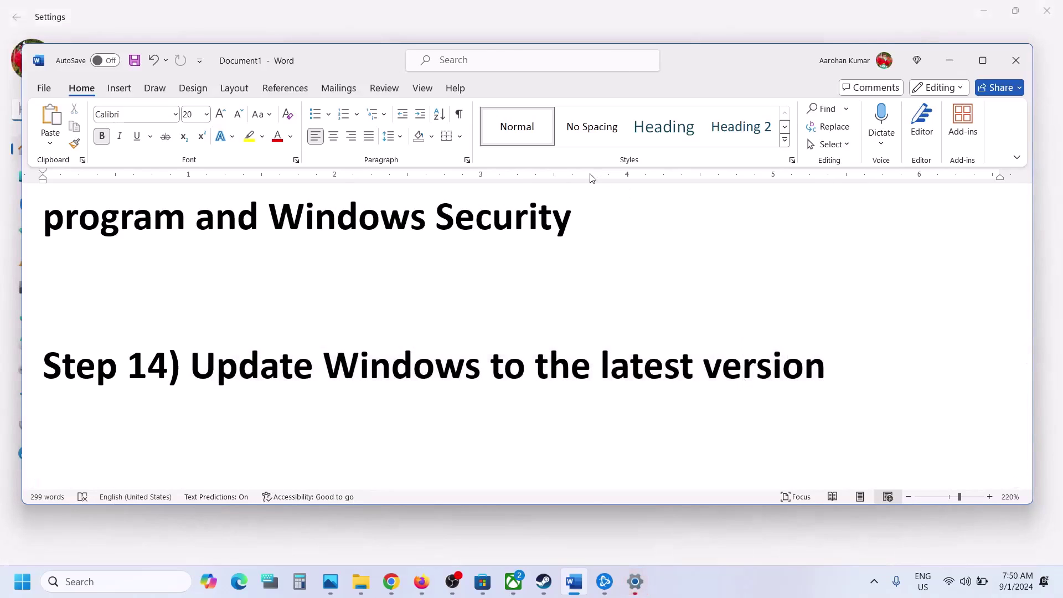
# - Switch to the Settings window and check for updates on the Windows Update page
pyautogui.click(323, 13)
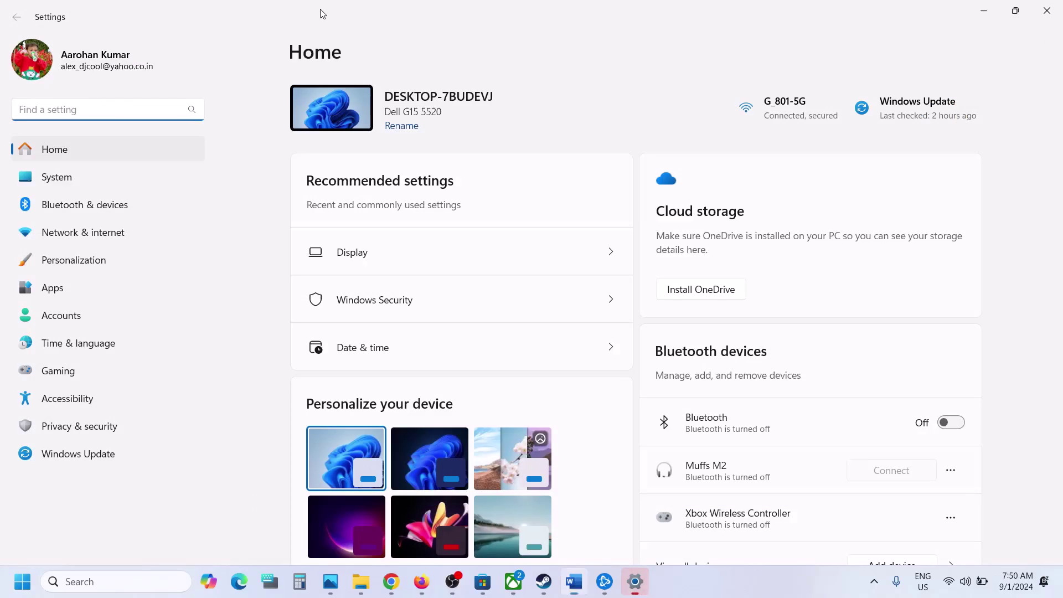
pyautogui.click(114, 453)
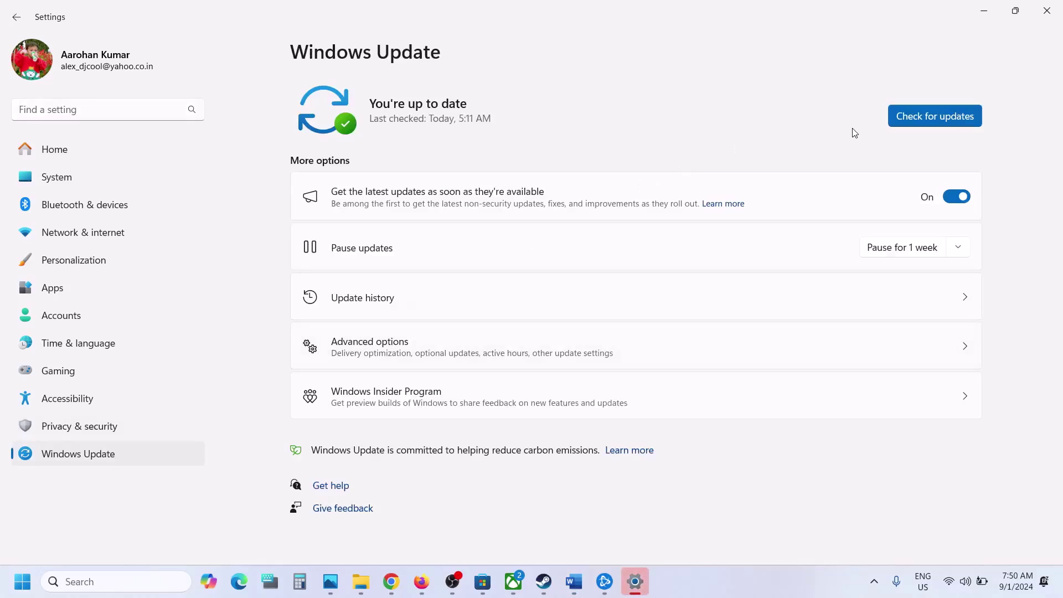
pyautogui.click(917, 118)
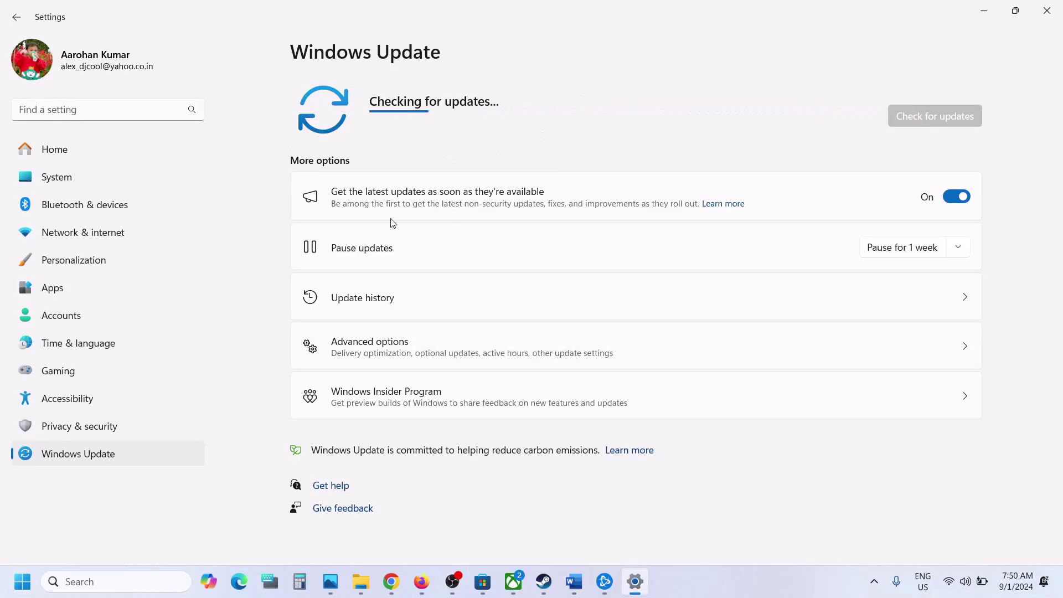
# - Show the Restart option among the Start power choices, and return to the Word document
pyautogui.press('super')
pyautogui.click(402, 534)
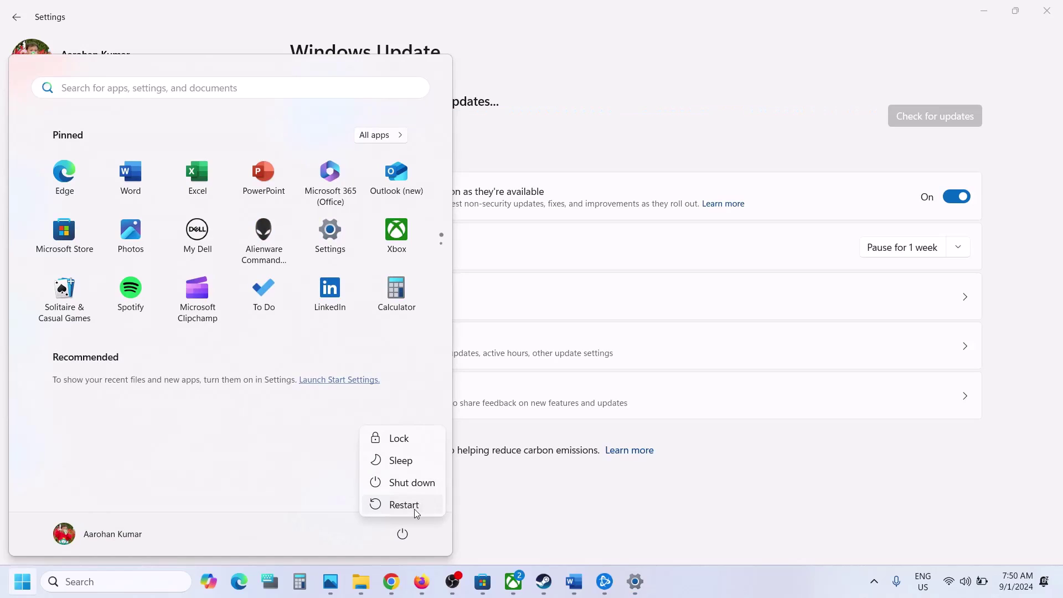
pyautogui.click(573, 582)
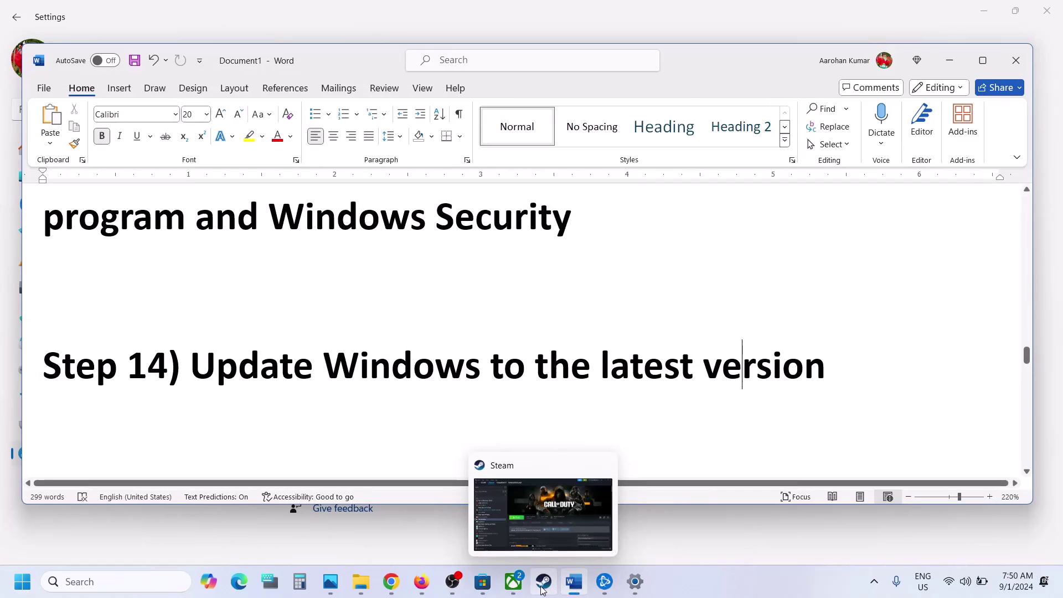
pyautogui.moveTo(585, 583)
# - Copy the Step 15 Visual C++ link from the Word document and open it in a new Chrome tab
pyautogui.scroll(-5, 357, 344)
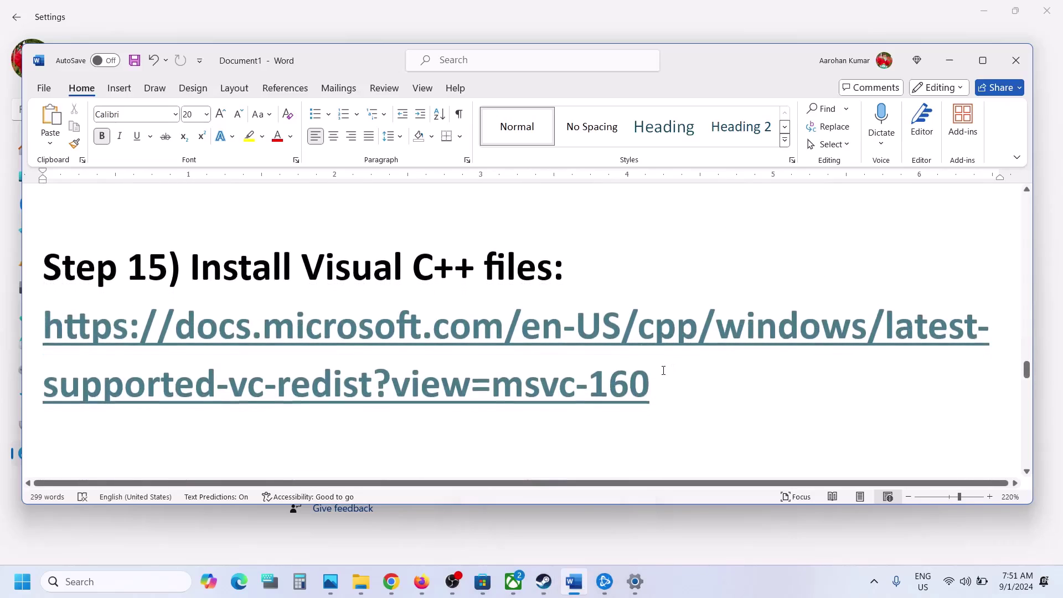
pyautogui.tripleClick(377, 386)
pyautogui.hotkey('ctrl', 'c')
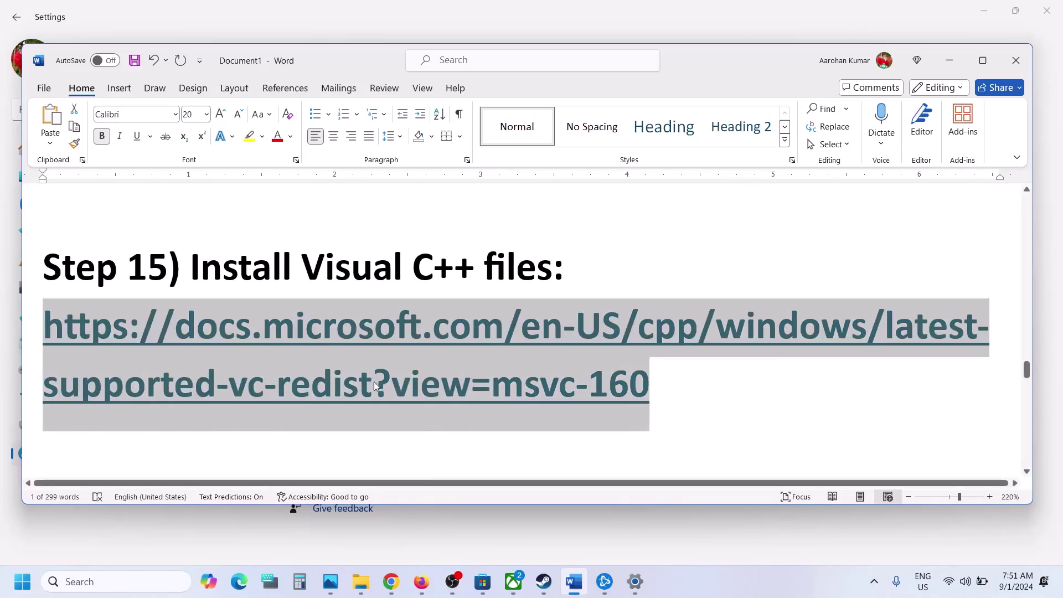
pyautogui.click(390, 581)
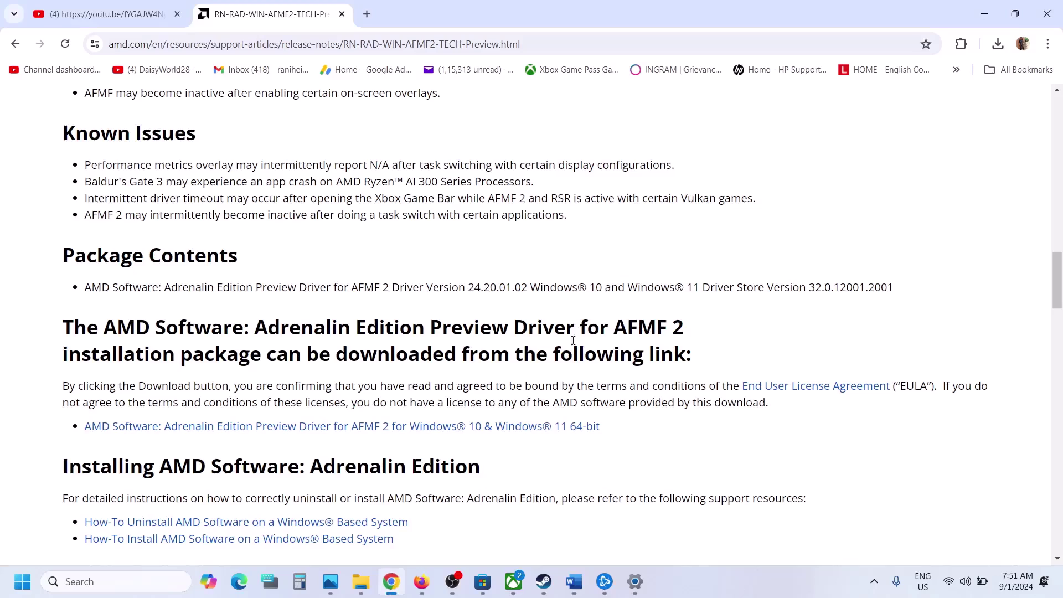
pyautogui.click(367, 14)
pyautogui.hotkey('ctrl', 'v')
pyautogui.press('Return')
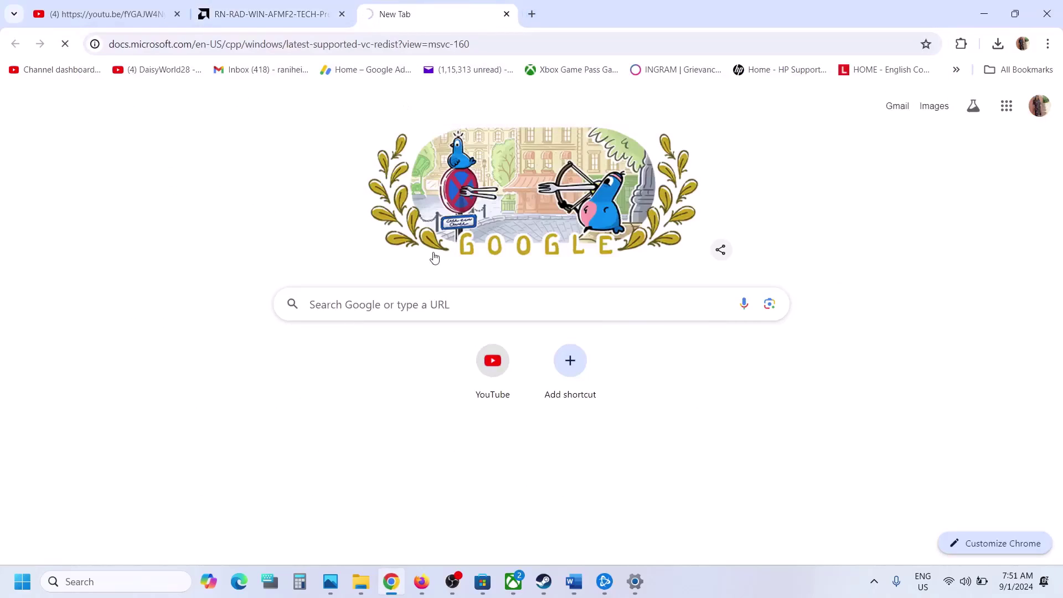
# - Download the X86 Visual C++ Redistributable from the latest version table and start its repair
pyautogui.scroll(-12, 434, 257)
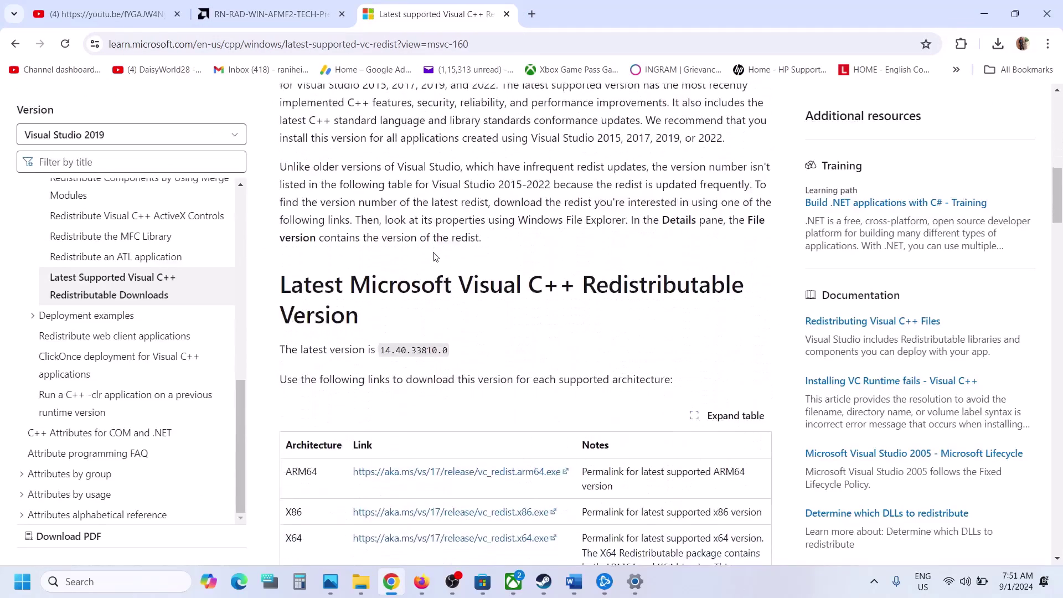
pyautogui.scroll(-3, 435, 256)
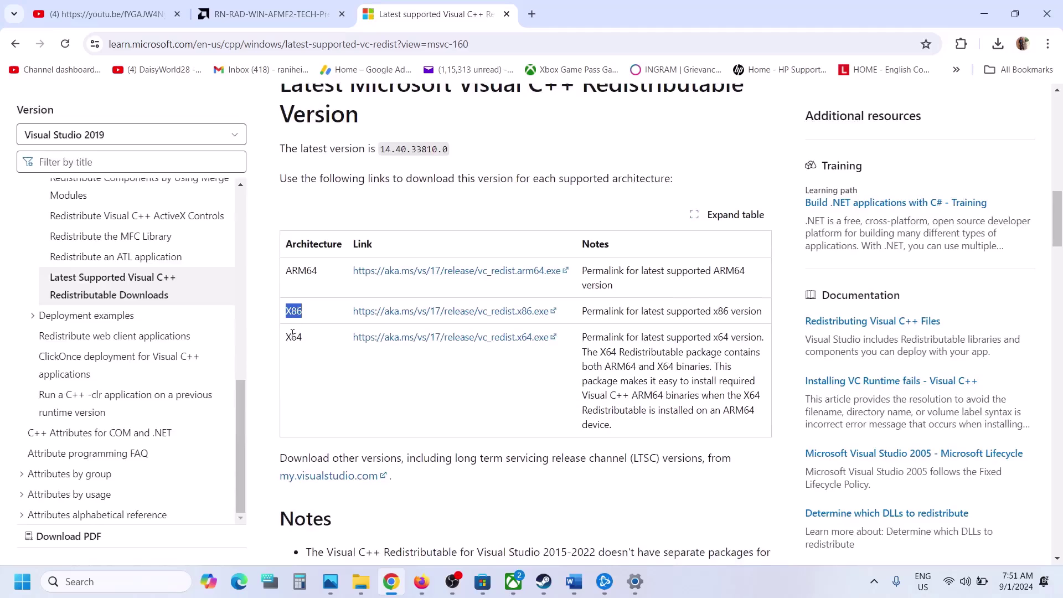
pyautogui.moveTo(292, 333); pyautogui.dragTo(291, 317)
pyautogui.doubleClick(291, 313)
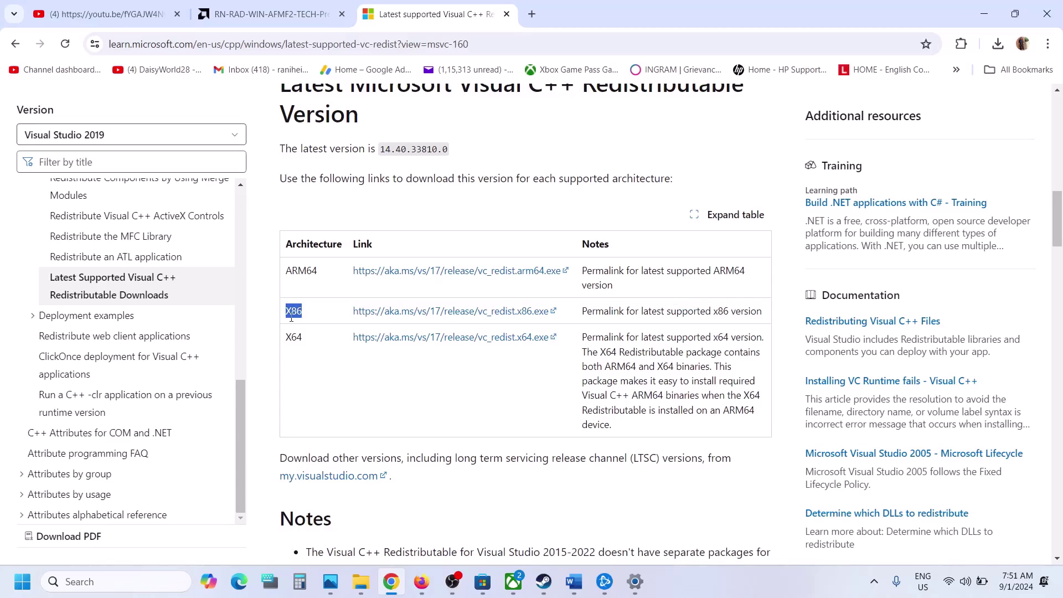
pyautogui.click(465, 315)
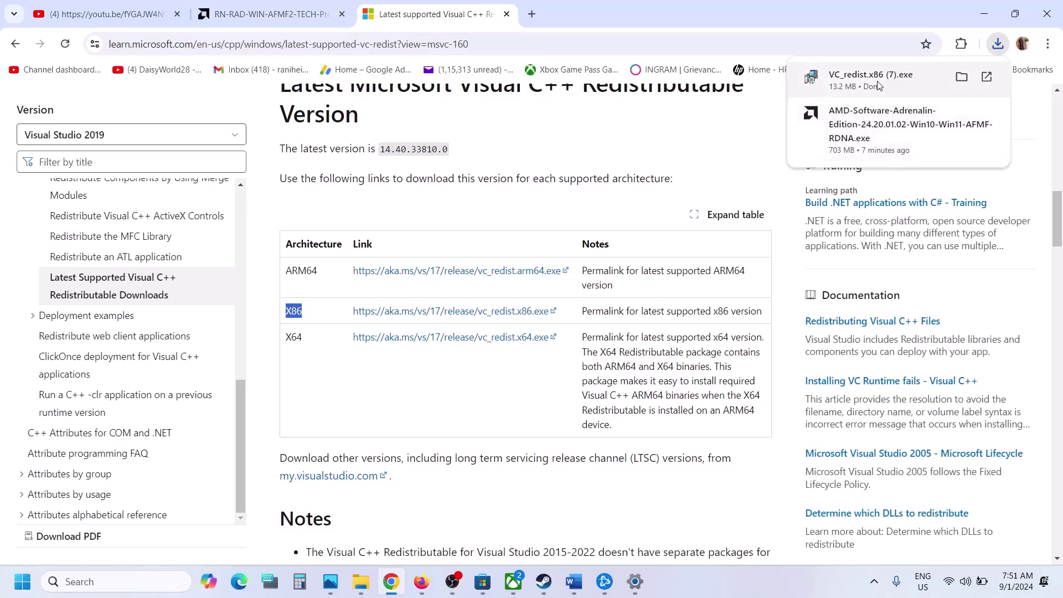
pyautogui.click(879, 85)
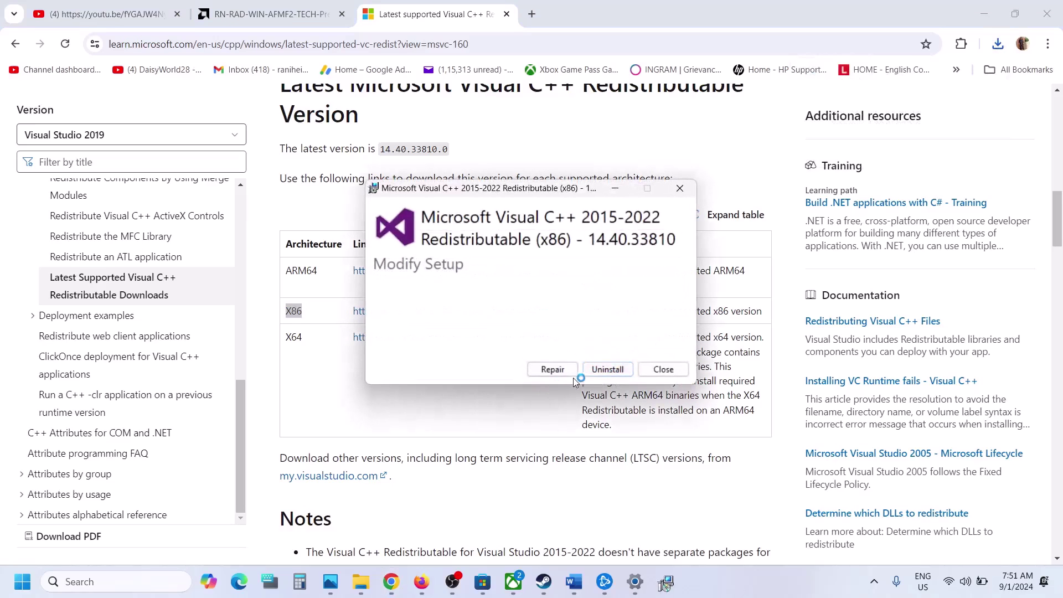
pyautogui.click(564, 375)
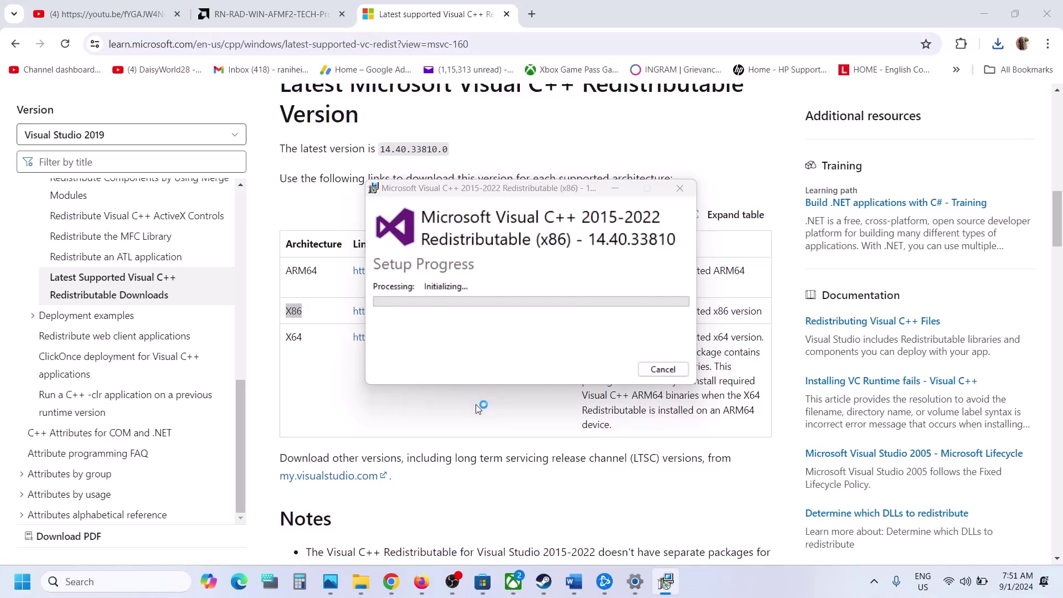
# - Download the X64 Visual C++ Redistributable, start its repair, and move the x86 setup window clear of the x64 one
pyautogui.click(297, 334)
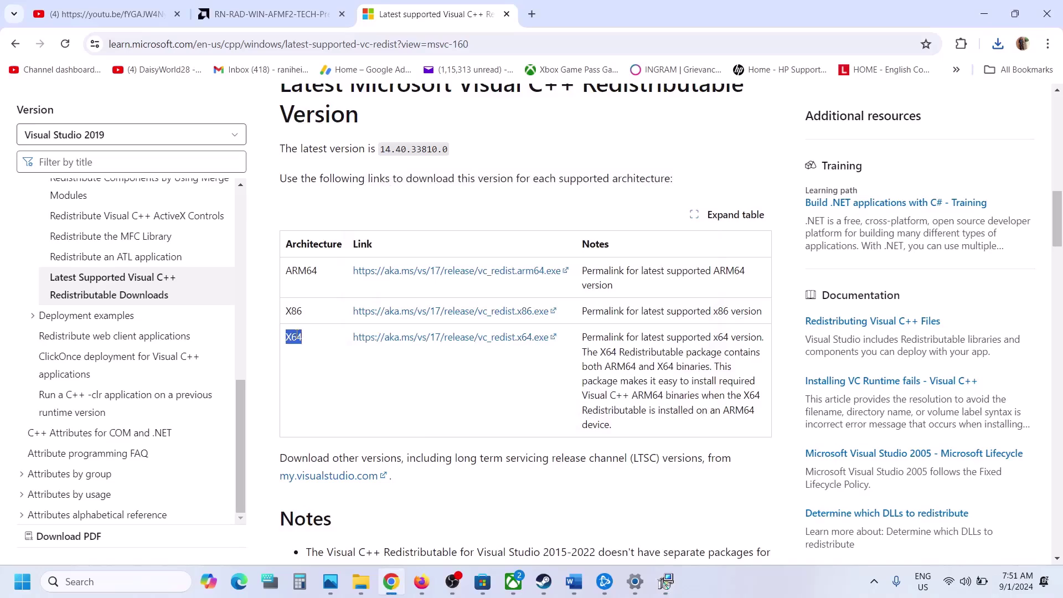
pyautogui.click(433, 342)
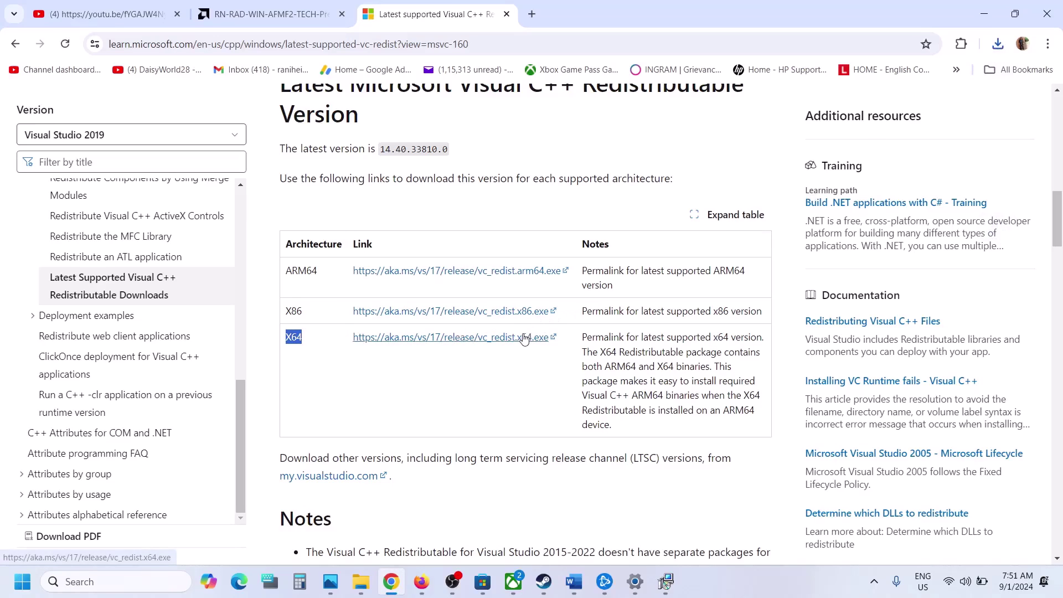
pyautogui.click(998, 44)
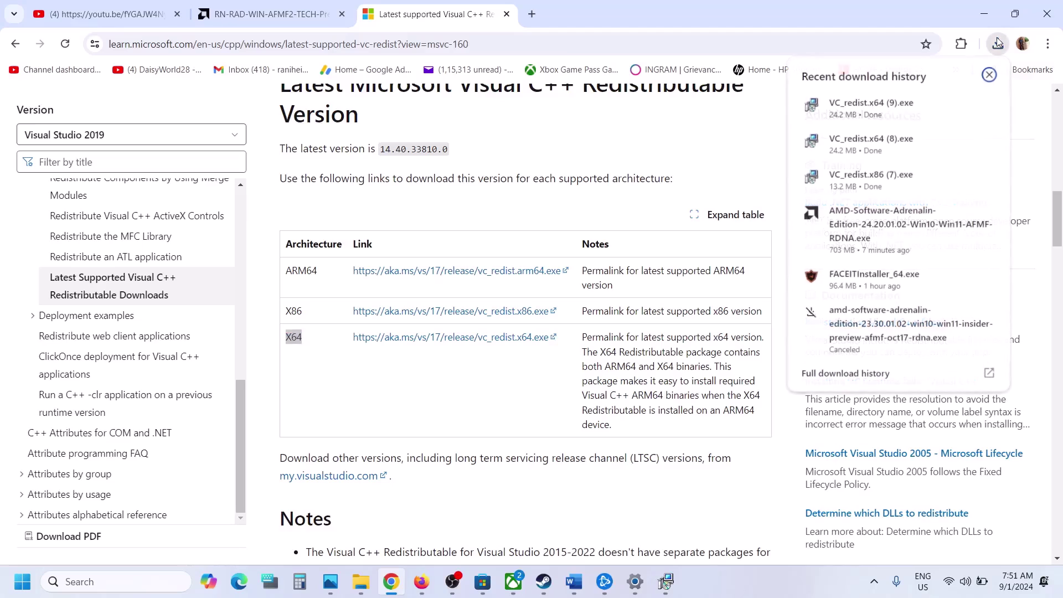
pyautogui.click(880, 108)
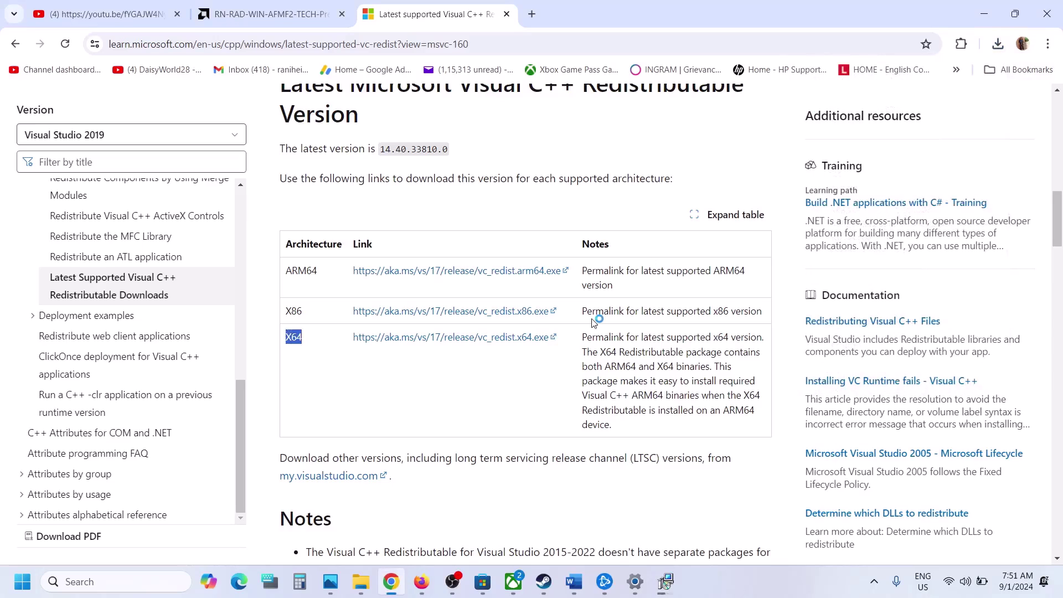
pyautogui.click(553, 368)
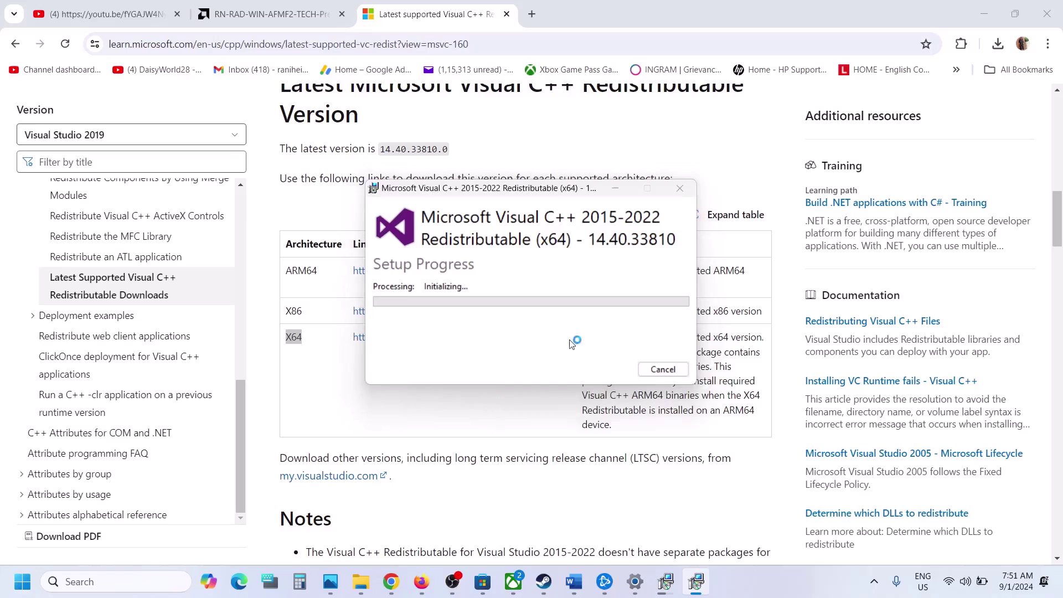
pyautogui.click(660, 582)
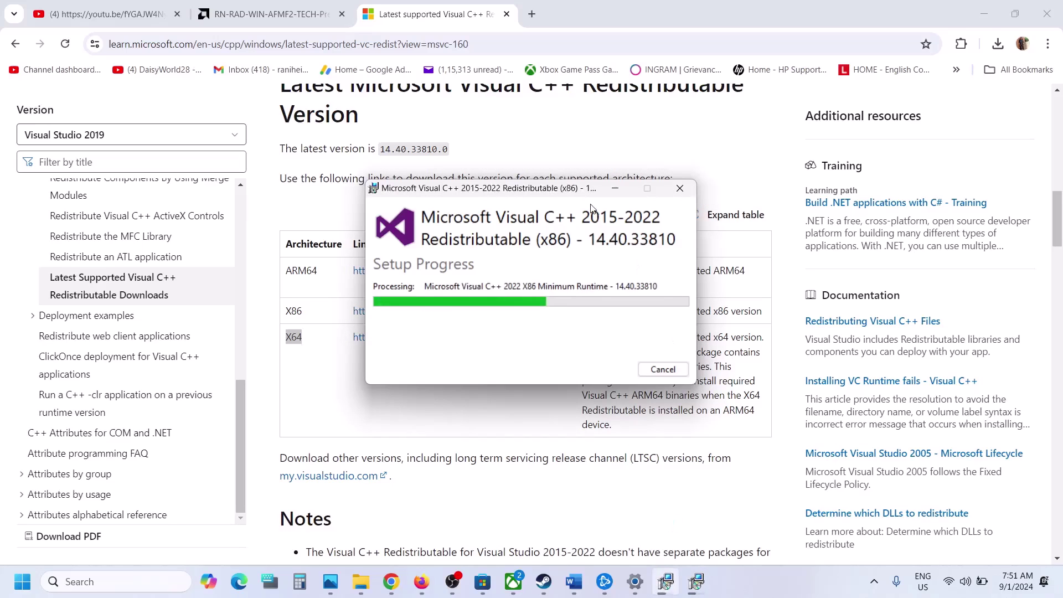
pyautogui.moveTo(570, 198); pyautogui.dragTo(283, 254)
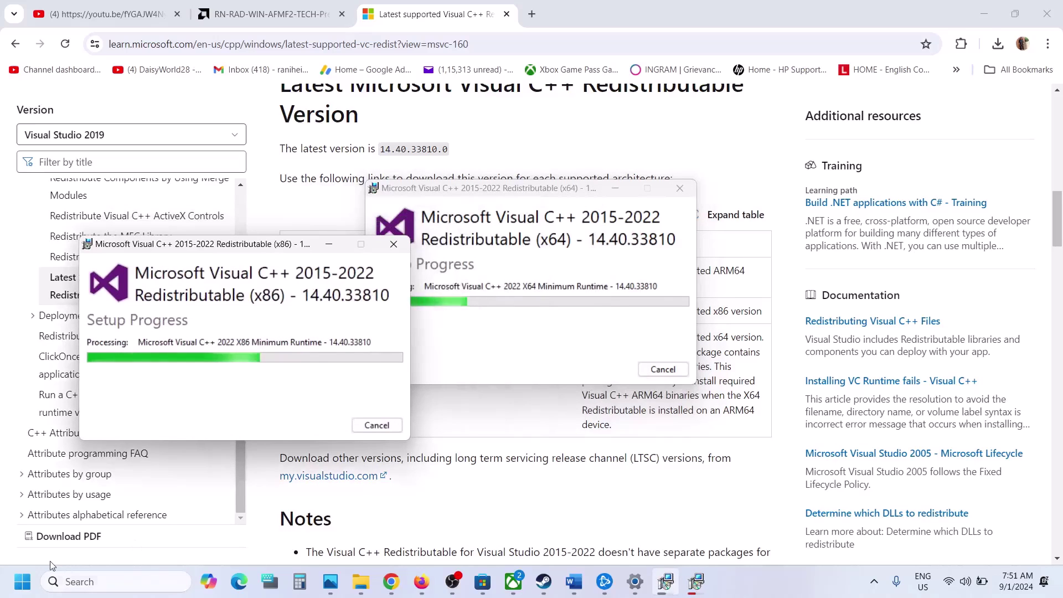
# - Point out the power control in the Start menu, and return to Step 15 in the Word document
pyautogui.click(22, 582)
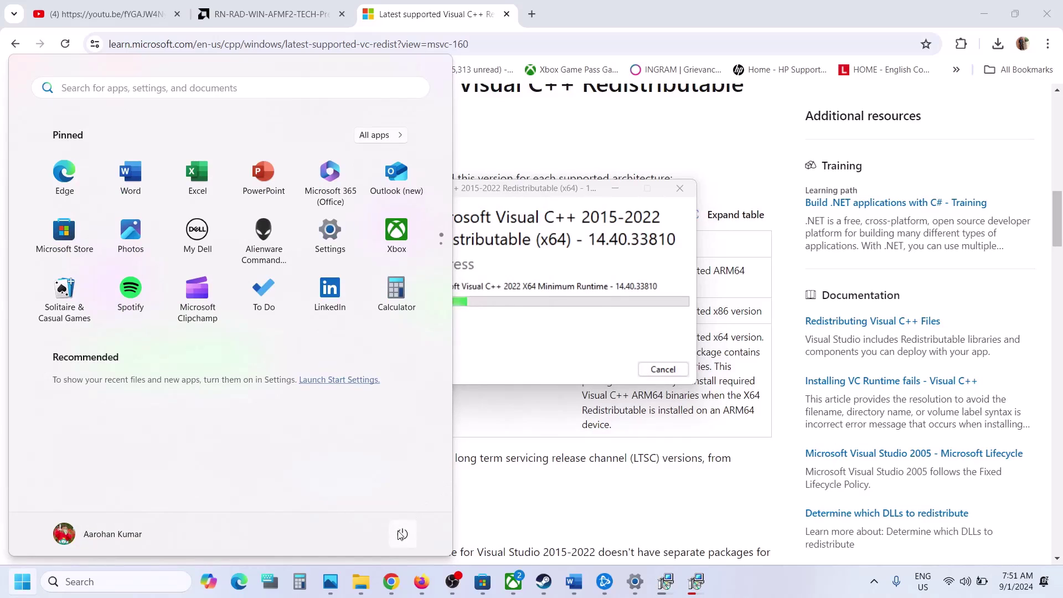
pyautogui.click(401, 534)
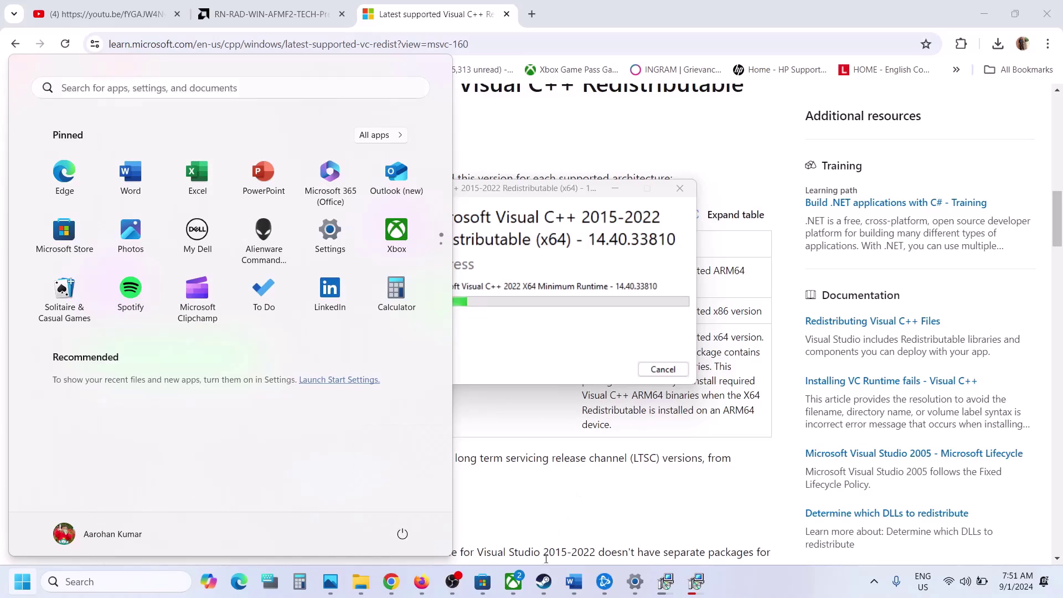
pyautogui.click(543, 581)
pyautogui.click(574, 581)
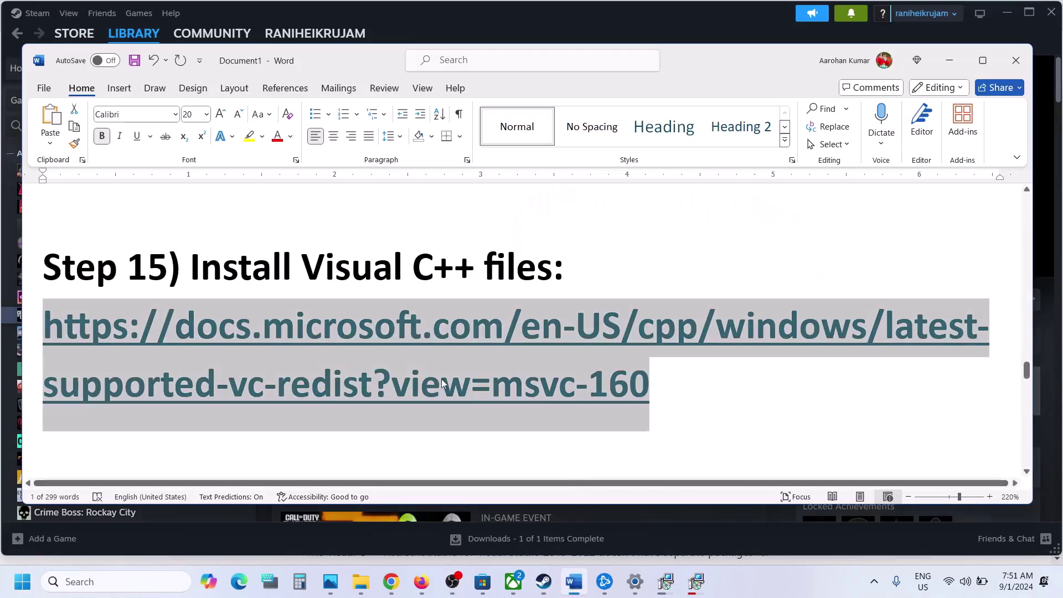
# - Maximize the Word window and highlight the Step 16 text on disconnecting monitors, unplugging extra devices and disabling Steam Overlay
pyautogui.scroll(-5, 441, 379)
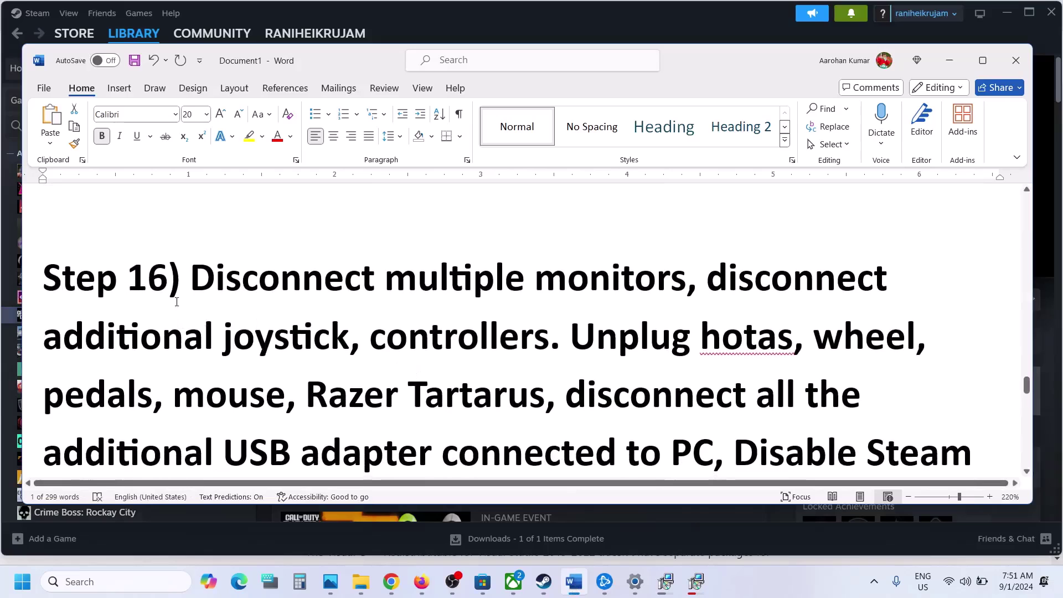
pyautogui.moveTo(205, 283); pyautogui.dragTo(679, 286)
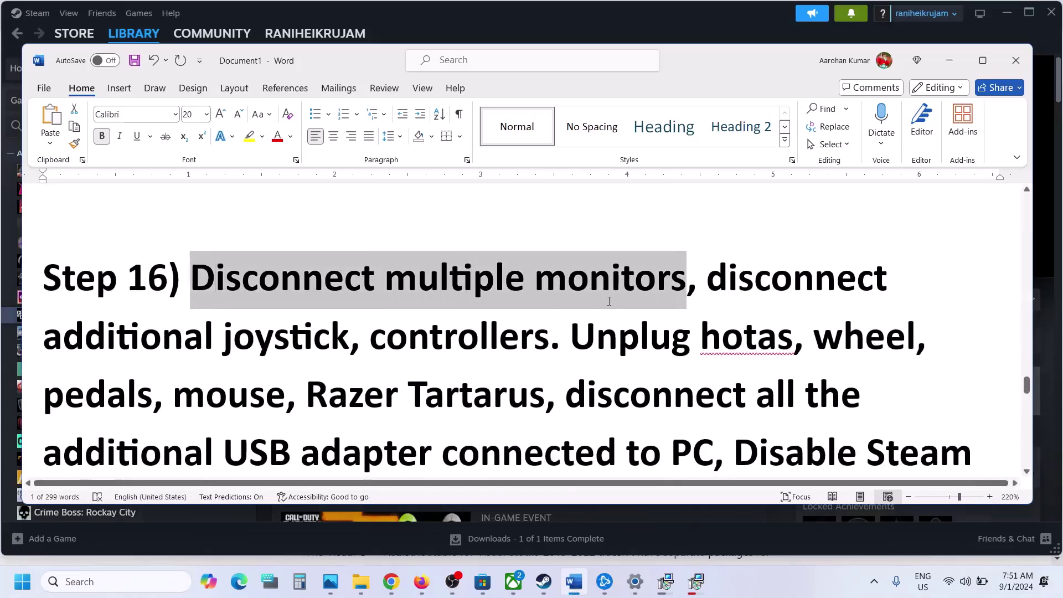
pyautogui.rightClick(718, 330)
pyautogui.click(982, 59)
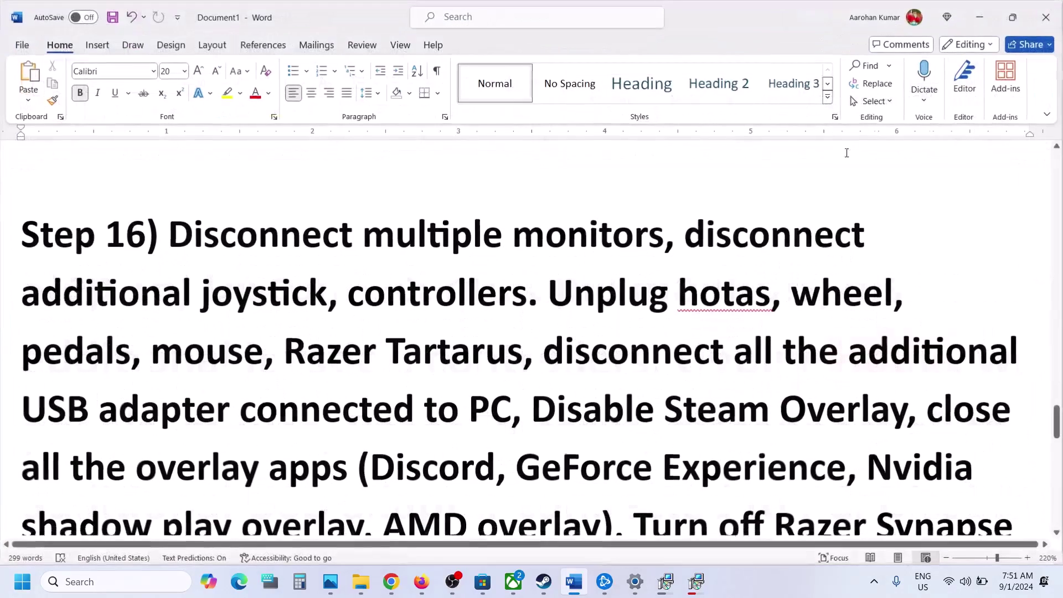
pyautogui.moveTo(674, 234); pyautogui.dragTo(503, 424)
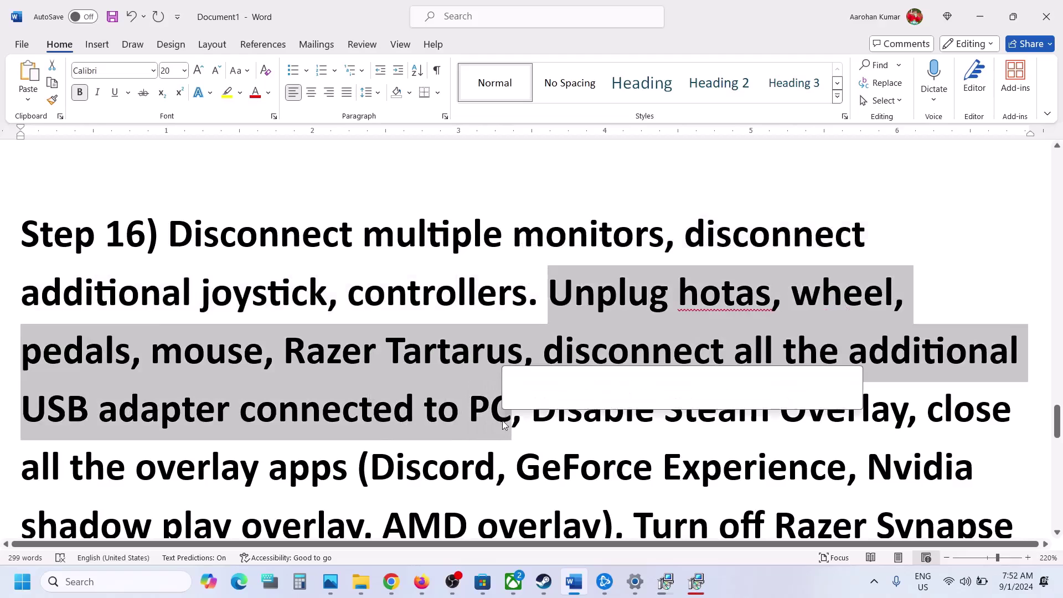
pyautogui.click(538, 412)
pyautogui.scroll(-2, 545, 343)
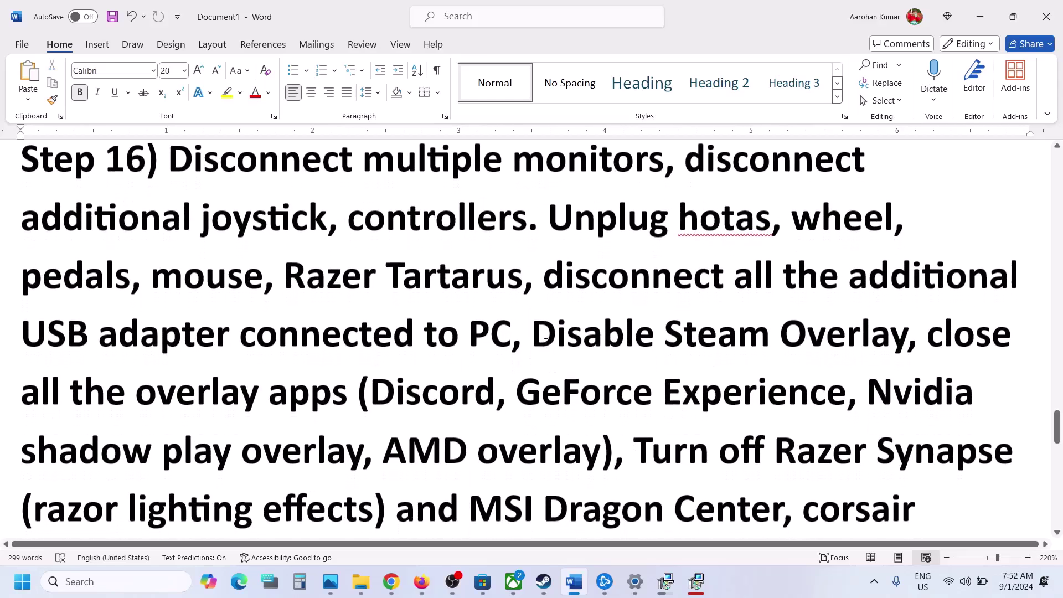
pyautogui.moveTo(546, 342); pyautogui.dragTo(905, 341)
# - View the Steam Overlay setting in Call of Duty's properties in Steam, and return to Step 16 in Word
pyautogui.click(545, 584)
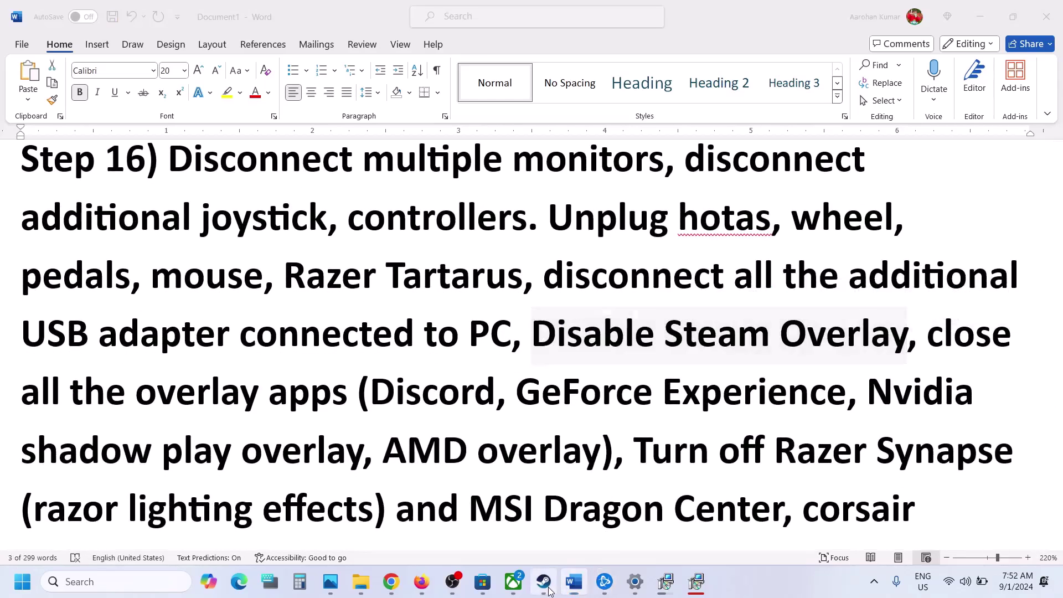
pyautogui.rightClick(142, 319)
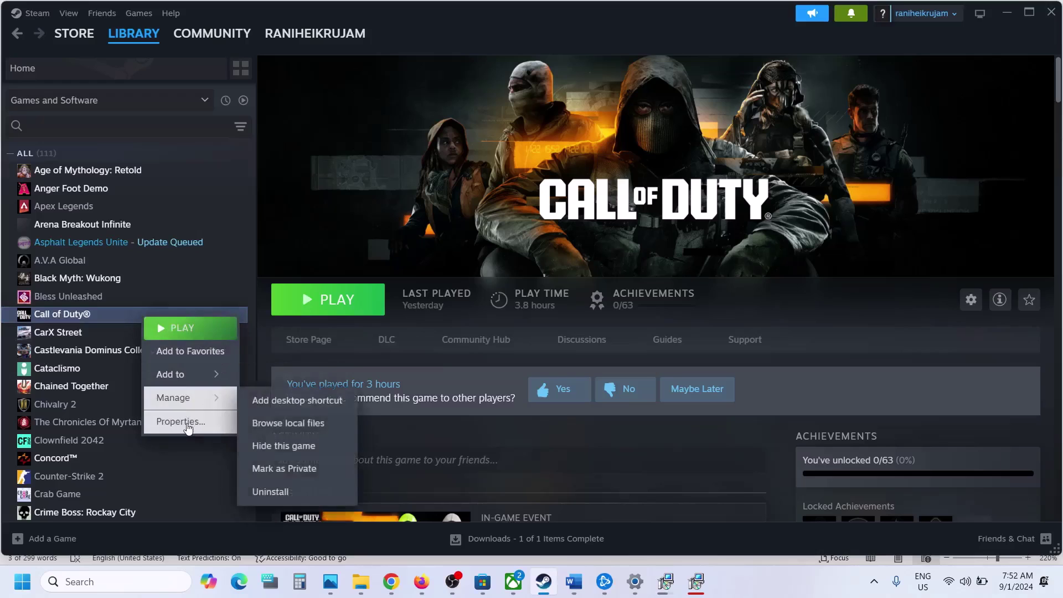
pyautogui.click(180, 422)
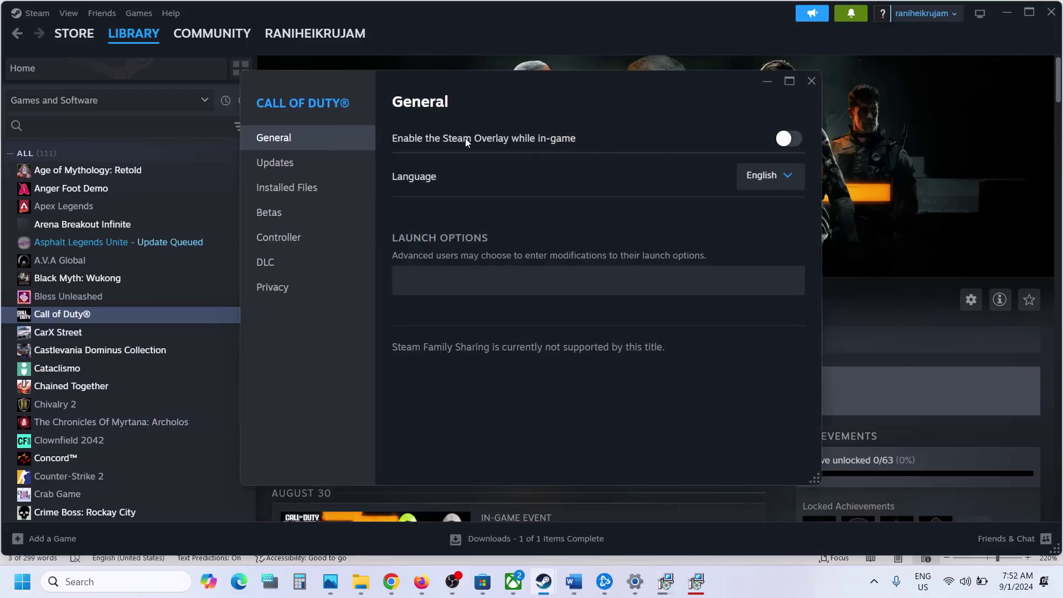
pyautogui.click(814, 78)
pyautogui.click(568, 584)
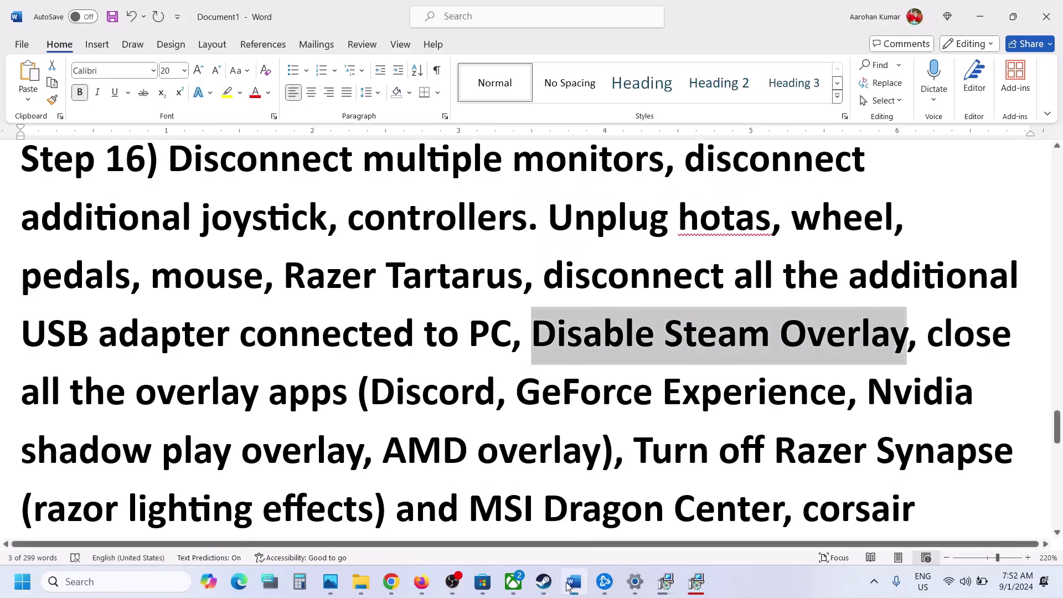
pyautogui.scroll(-1, 470, 440)
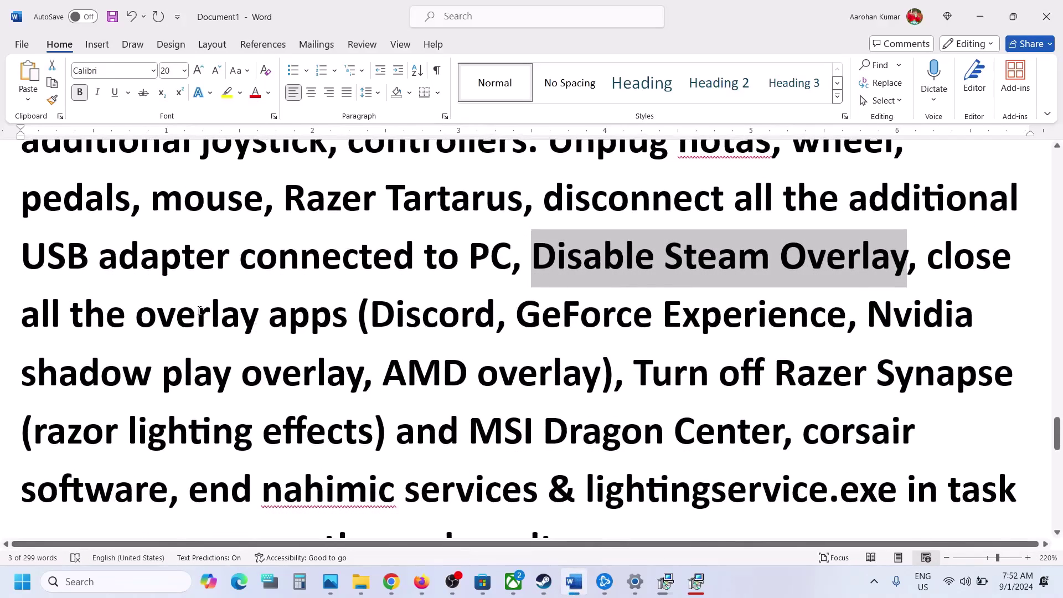
# - Highlight the Step 16 text on closing overlay apps, turning off lighting software and removing the undervolt
pyautogui.moveTo(200, 310); pyautogui.dragTo(198, 335)
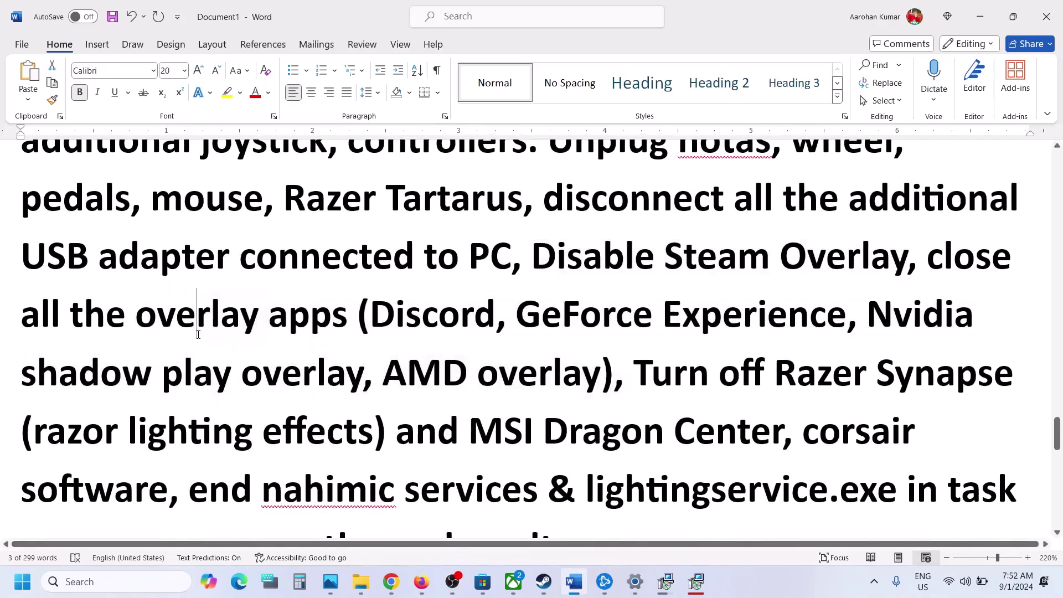
pyautogui.moveTo(75, 318); pyautogui.dragTo(330, 310)
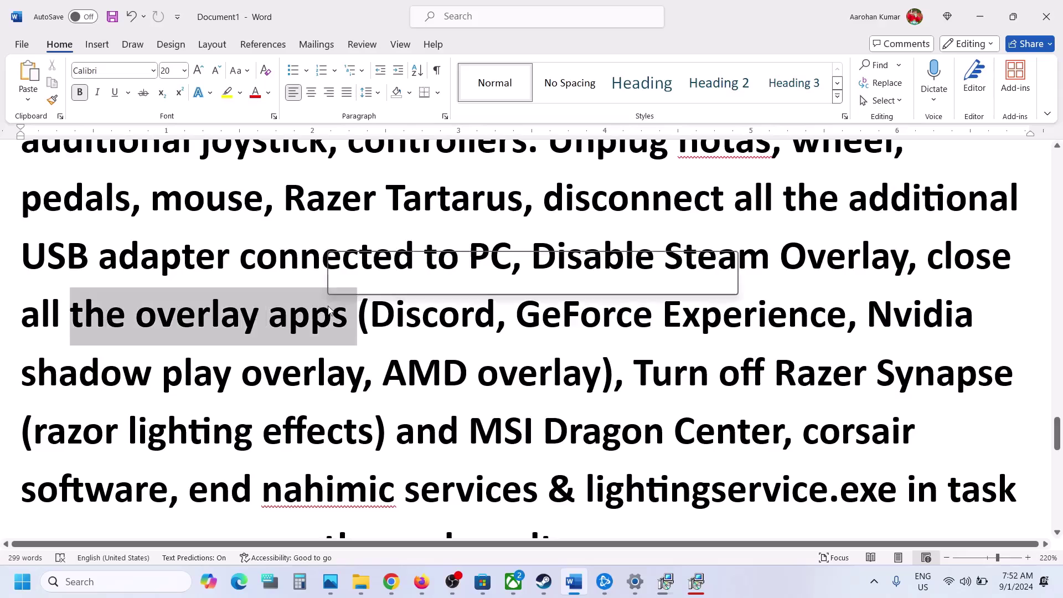
pyautogui.scroll(-3, 526, 344)
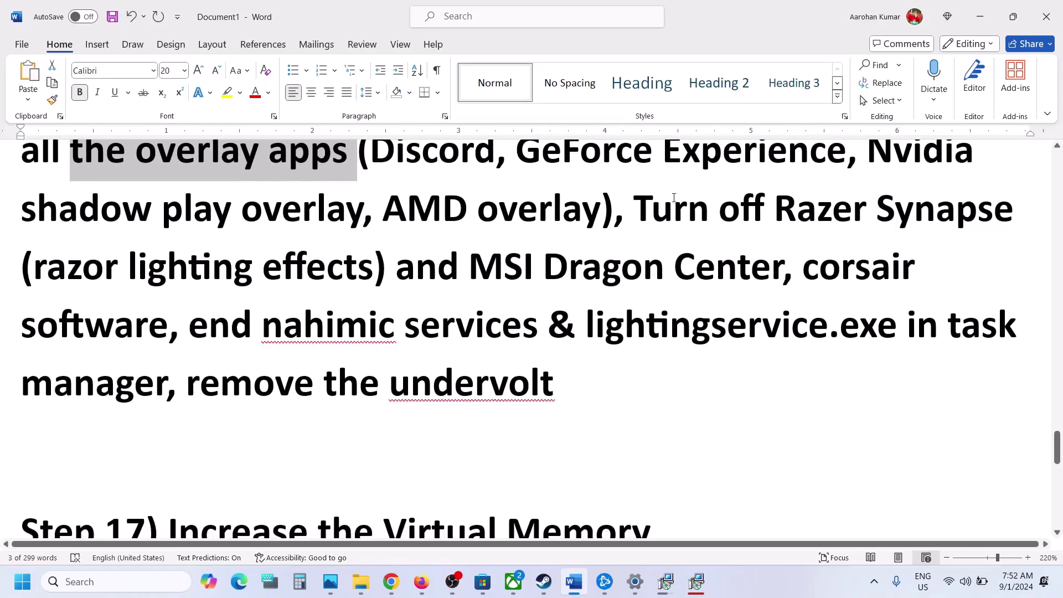
pyautogui.scroll(1, 671, 199)
pyautogui.moveTo(634, 290); pyautogui.dragTo(554, 468)
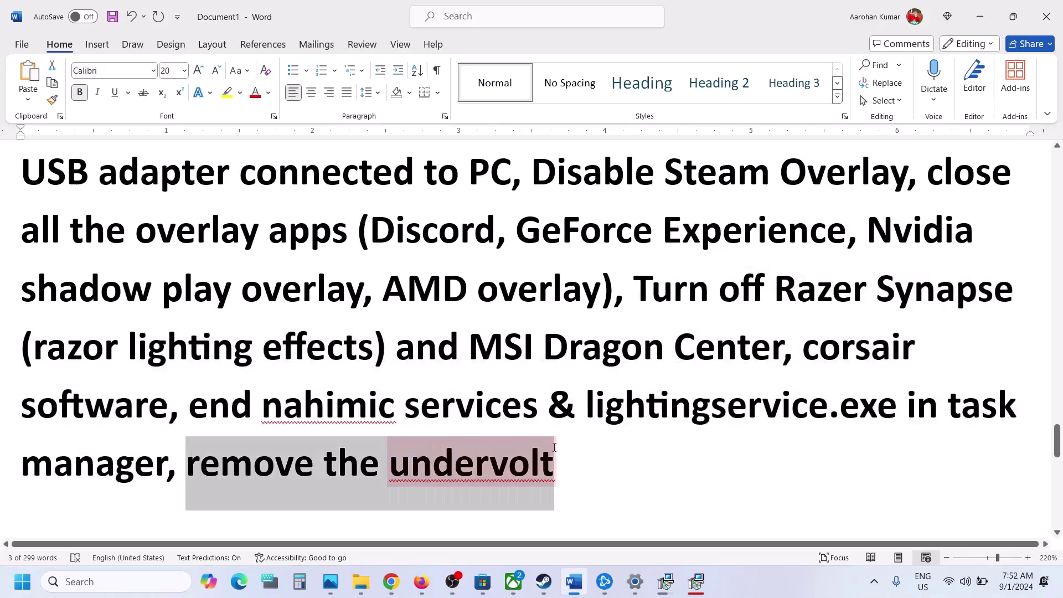
pyautogui.click(344, 347)
# - Highlight the Step 17 heading "Increase the Virtual Memory" in the Word document
pyautogui.scroll(-3, 348, 357)
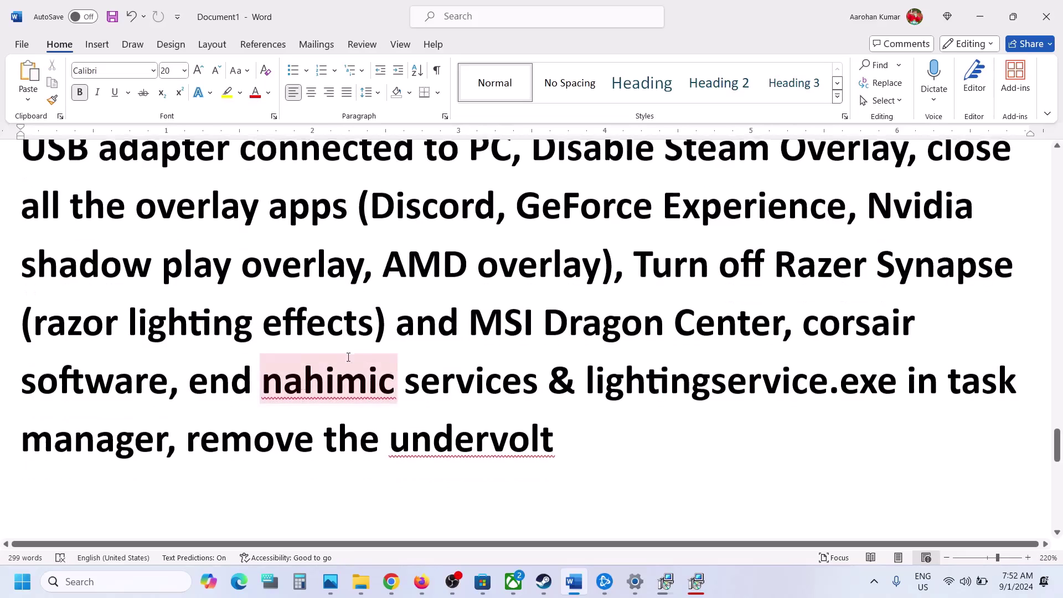
pyautogui.moveTo(215, 406); pyautogui.dragTo(652, 415)
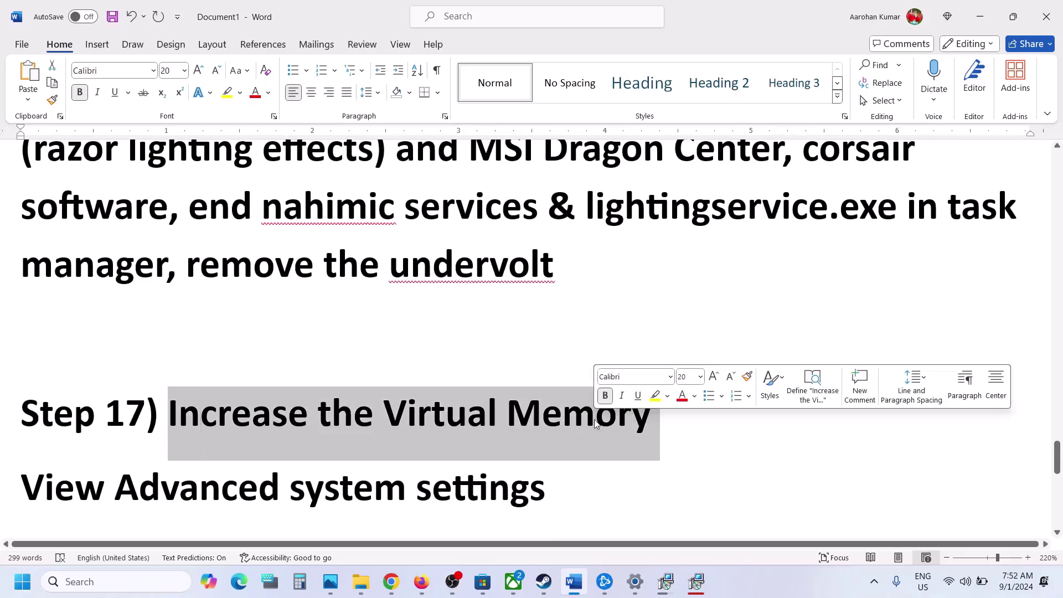
pyautogui.click(724, 580)
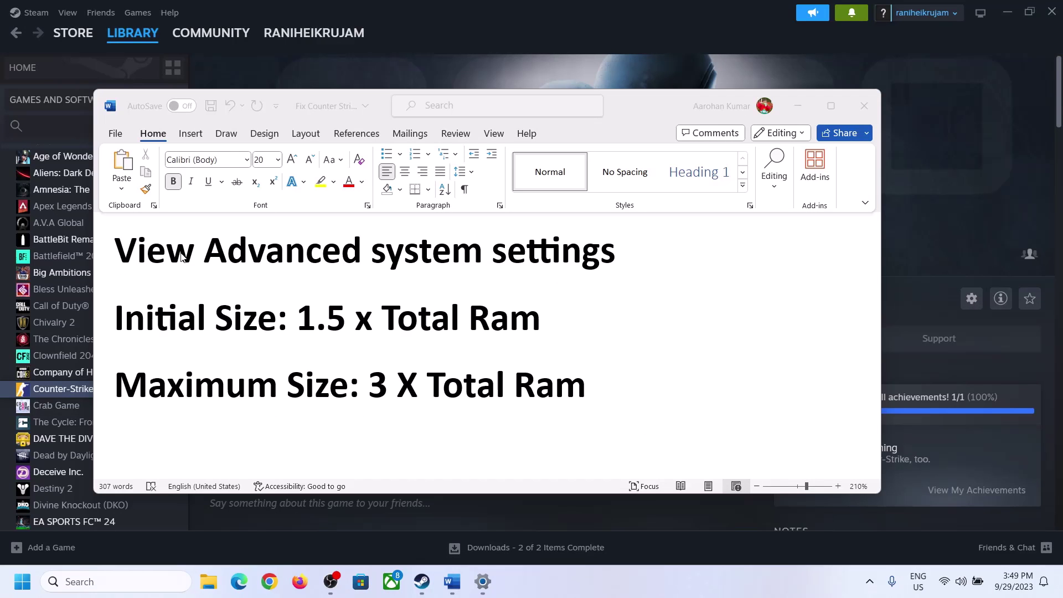
# - Copy "View Advanced system settings" from the Word document and use it in Windows search to open that control panel item
pyautogui.click(129, 256)
pyautogui.moveTo(137, 258); pyautogui.dragTo(591, 262)
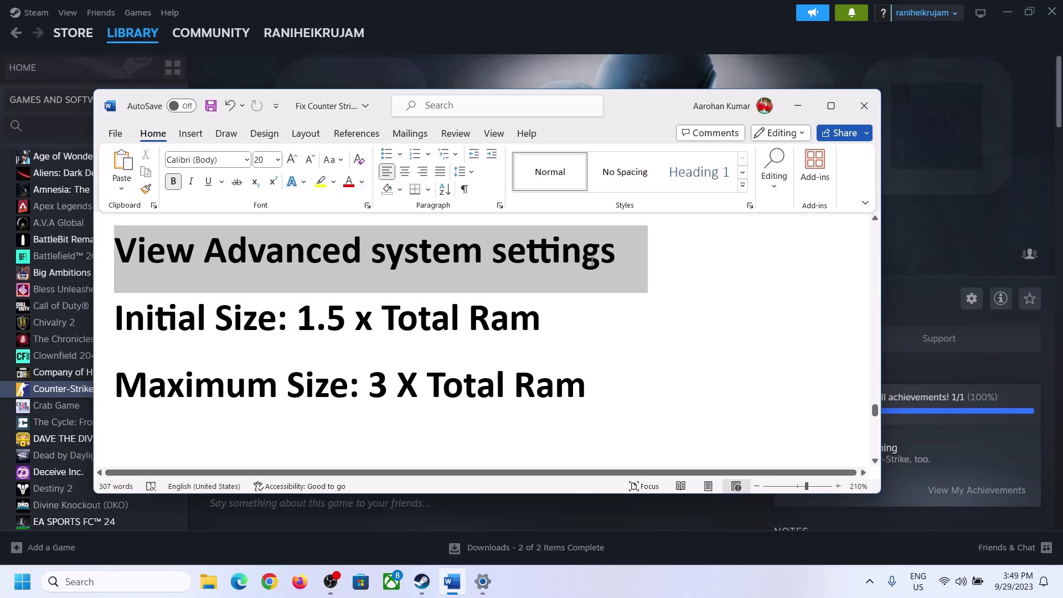
pyautogui.hotkey('ctrl', 'c')
pyautogui.click(126, 582)
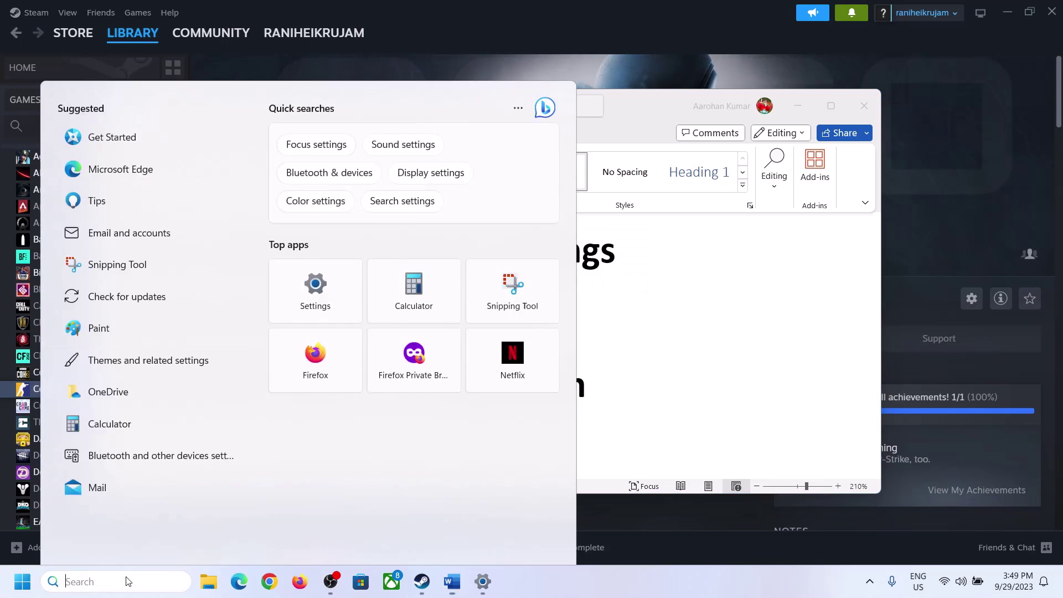
pyautogui.hotkey('ctrl', 'v')
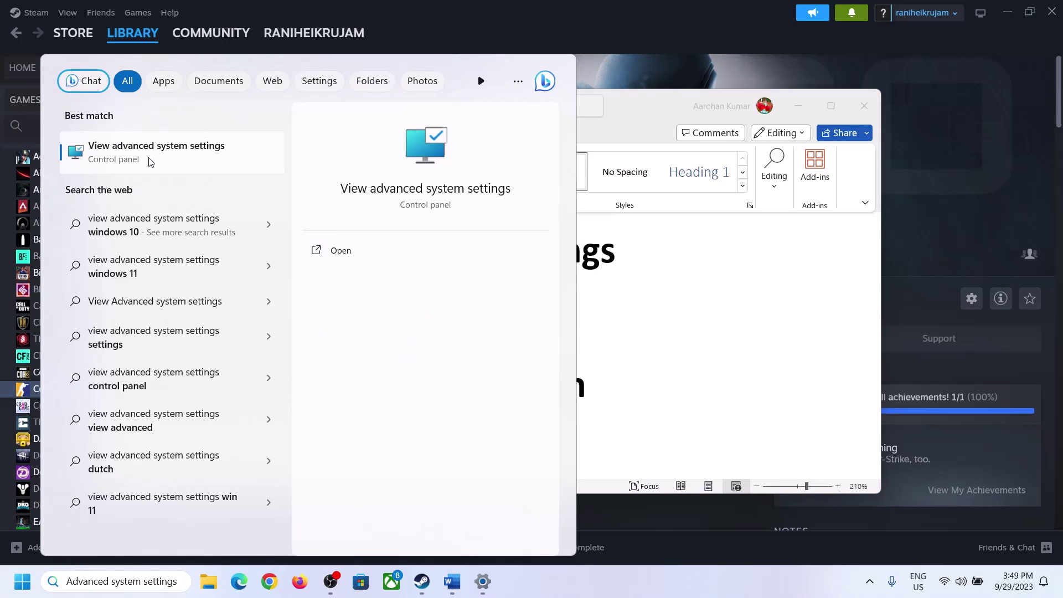
pyautogui.click(149, 161)
# - In the virtual memory settings under Performance Options, turn off automatic paging file management and choose a custom size for the C: drive
pyautogui.moveTo(221, 106); pyautogui.dragTo(474, 188)
pyautogui.click(594, 279)
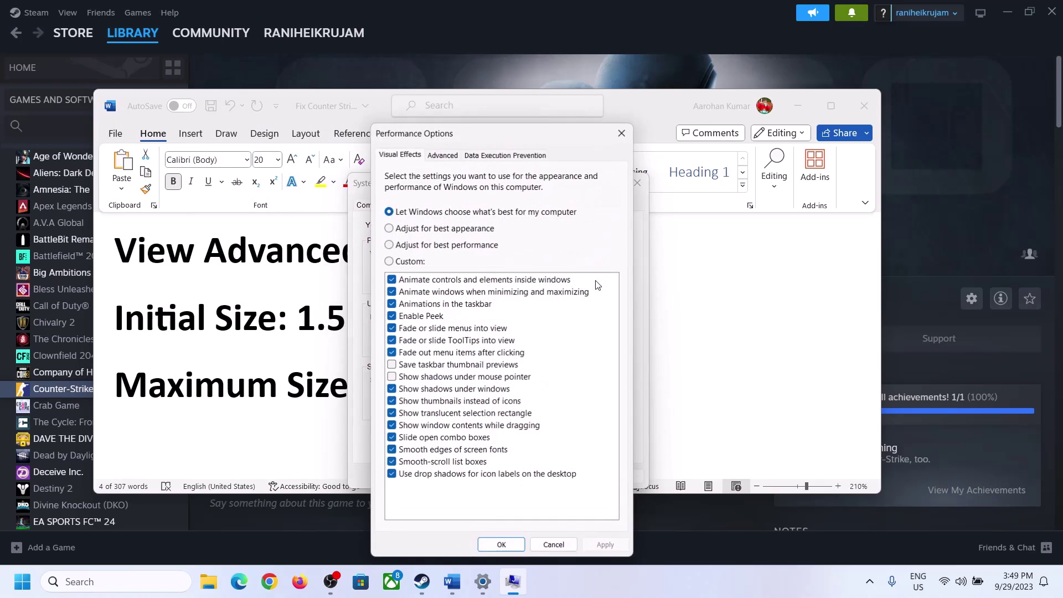
pyautogui.click(442, 155)
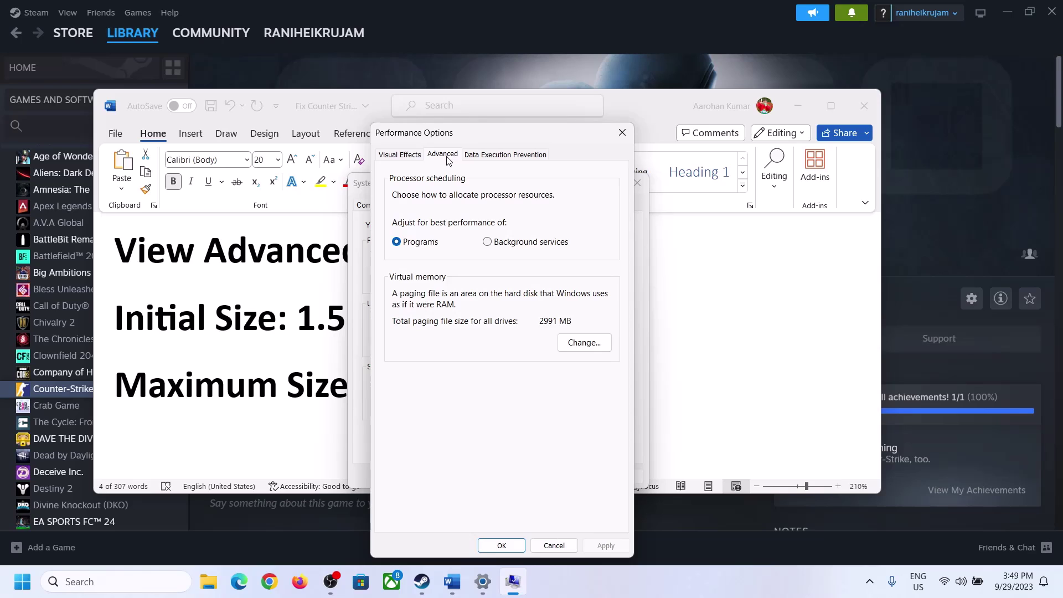
pyautogui.click(589, 343)
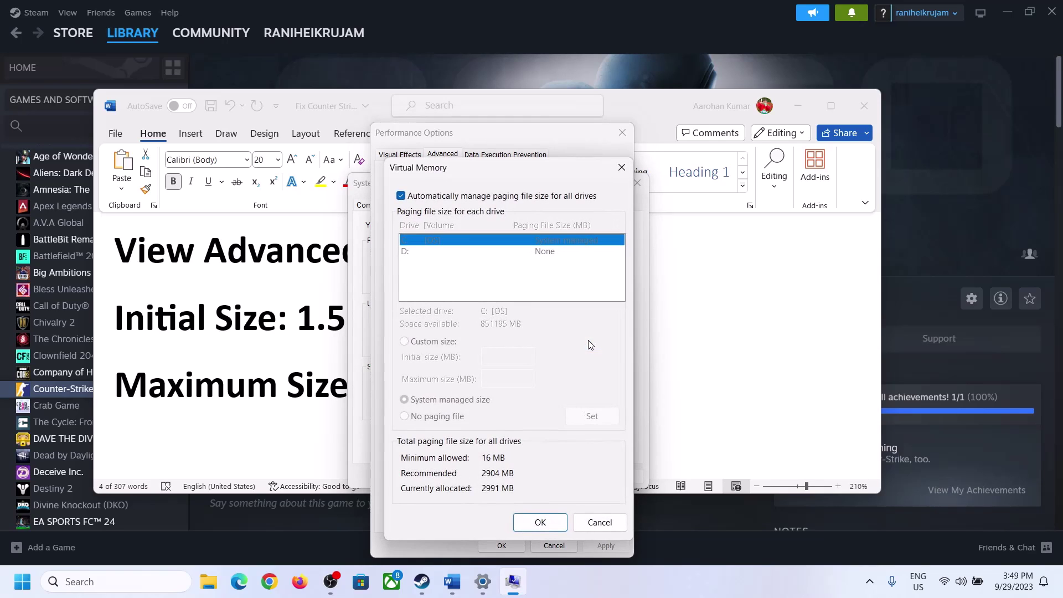
pyautogui.click(400, 196)
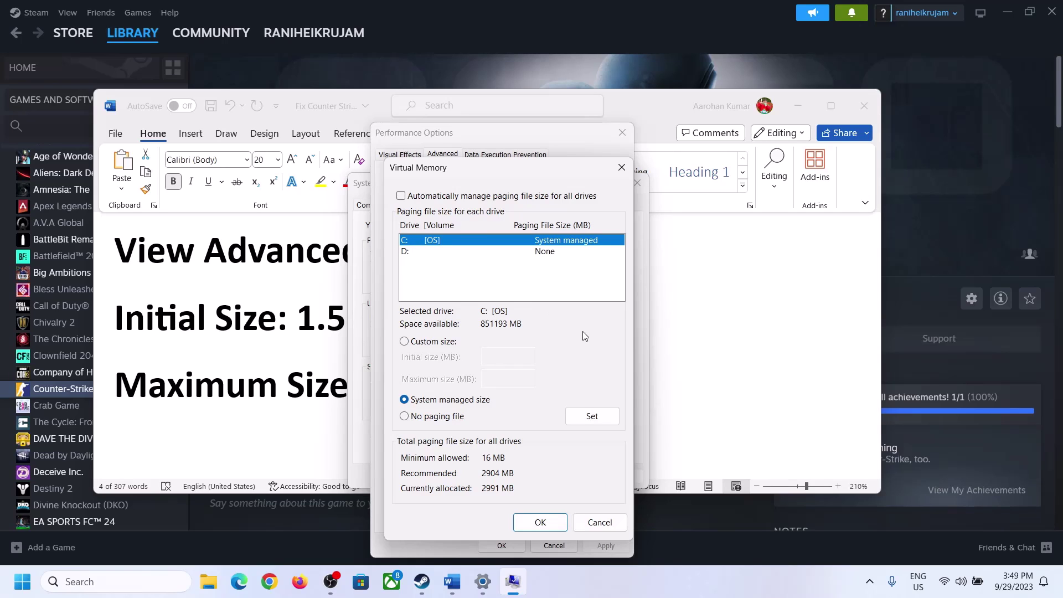
pyautogui.click(405, 344)
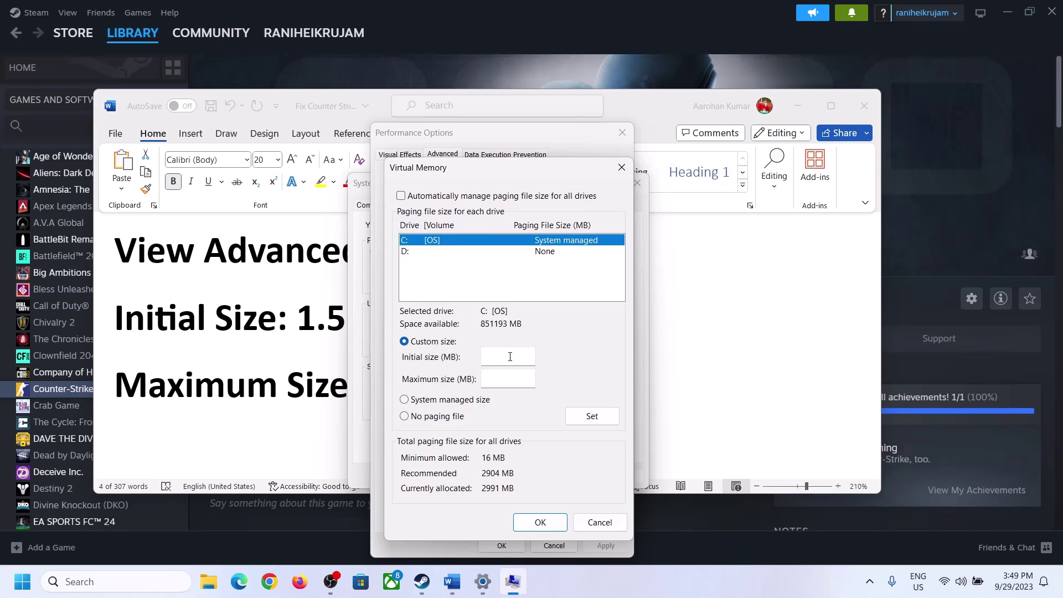
# - Highlight the initial size formula "1.5 x Total Ram" in Word, and look up the installed RAM in the Windows Settings device specifications
pyautogui.click(293, 332)
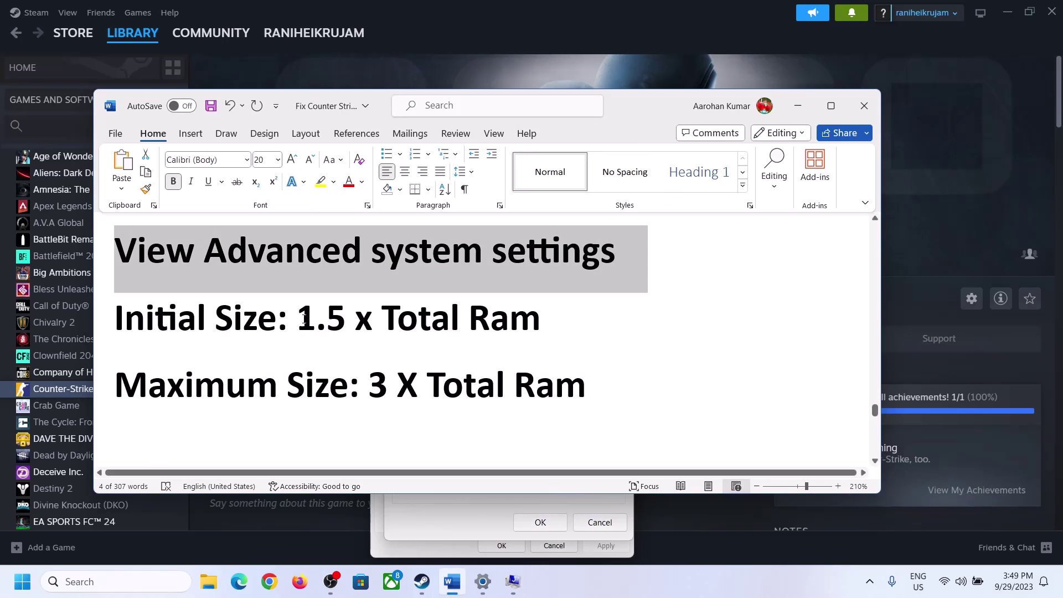
pyautogui.moveTo(297, 318); pyautogui.dragTo(492, 327)
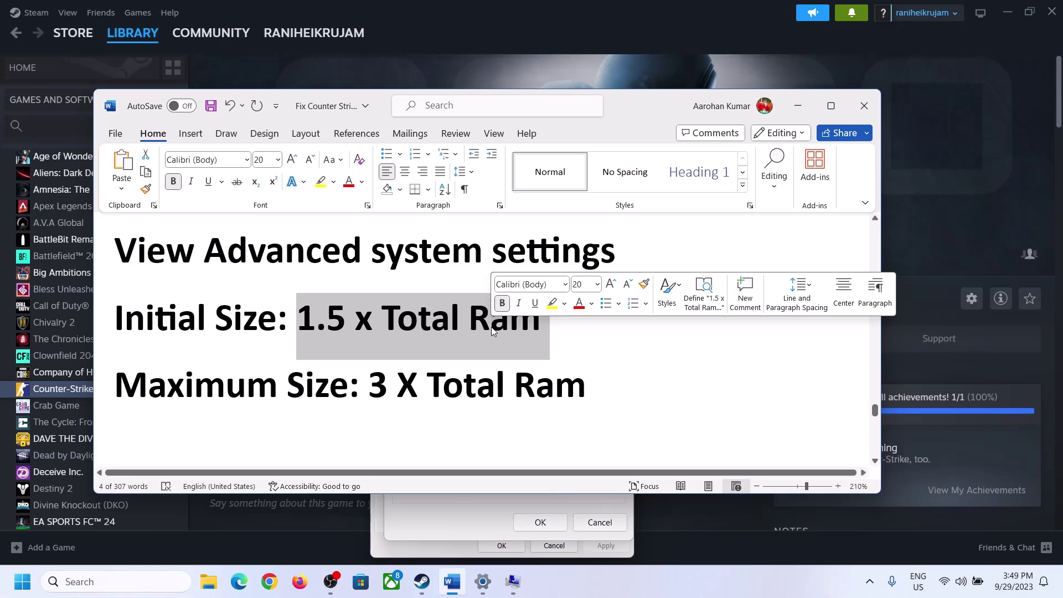
pyautogui.click(482, 585)
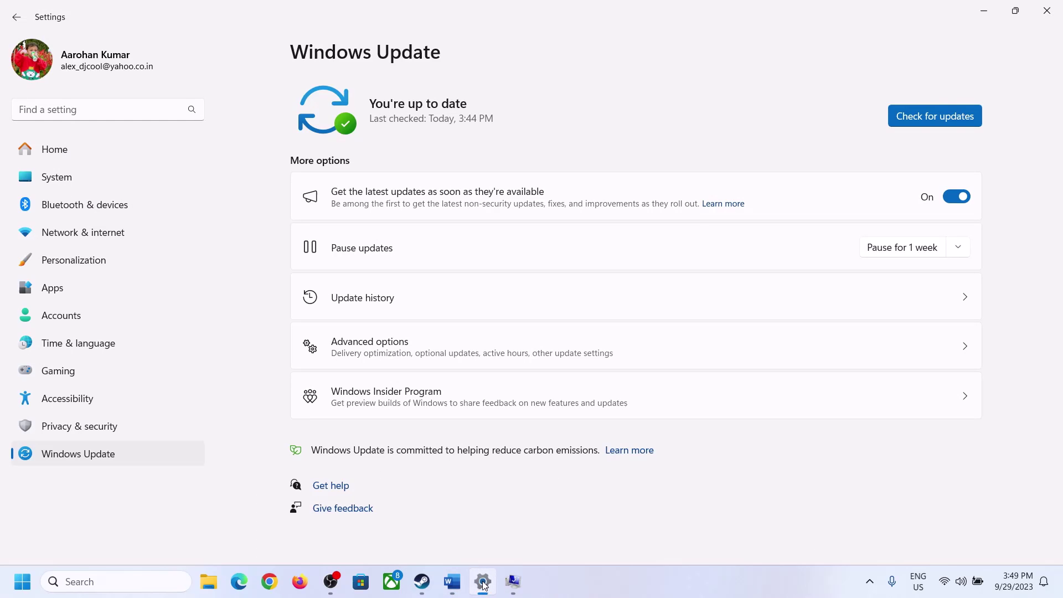
pyautogui.click(49, 178)
pyautogui.scroll(-10, 393, 403)
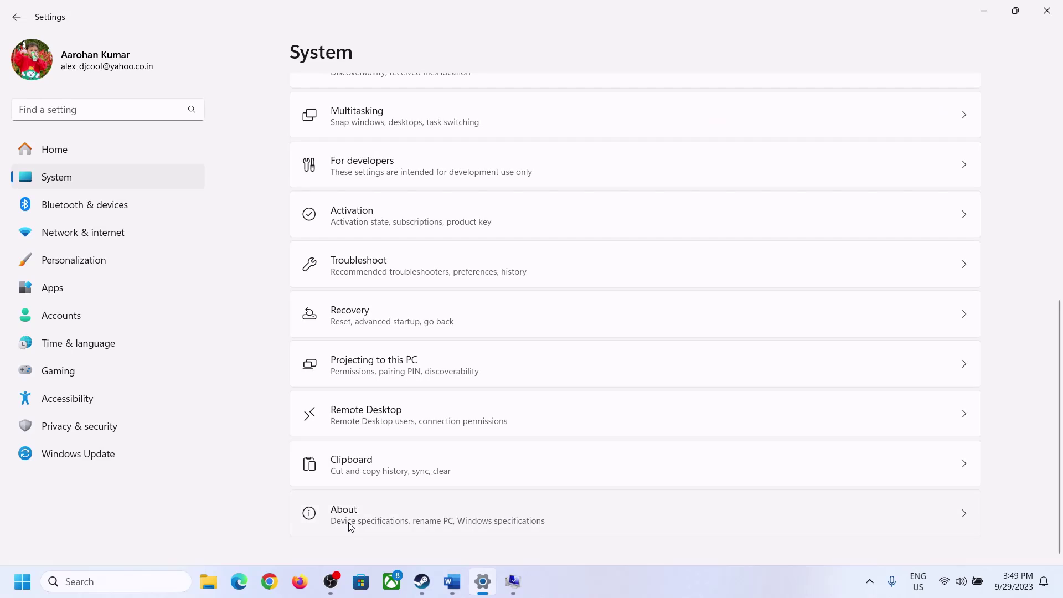
pyautogui.click(350, 521)
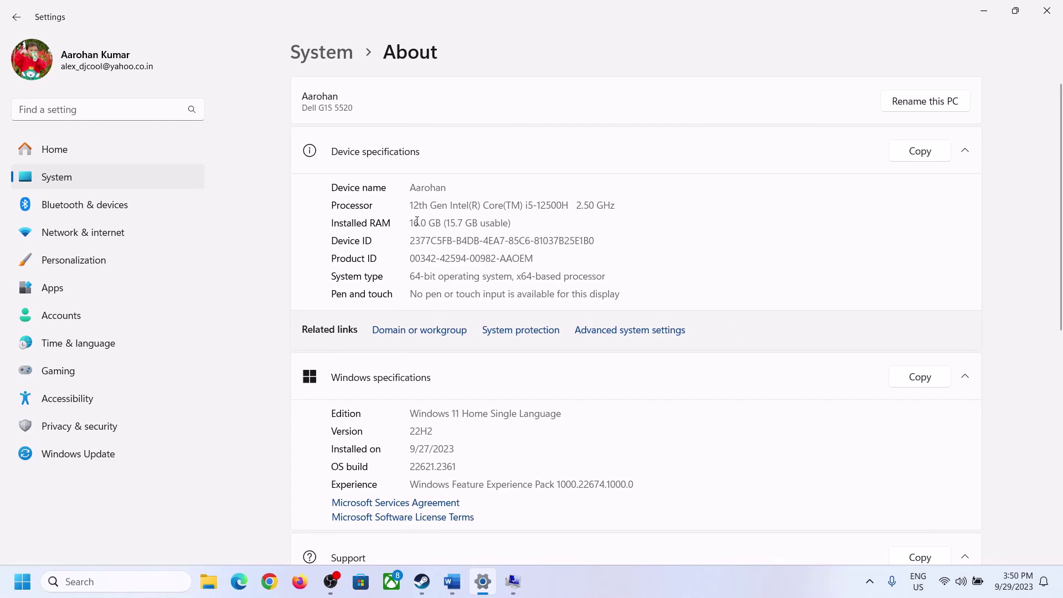
pyautogui.moveTo(421, 221); pyautogui.dragTo(407, 222)
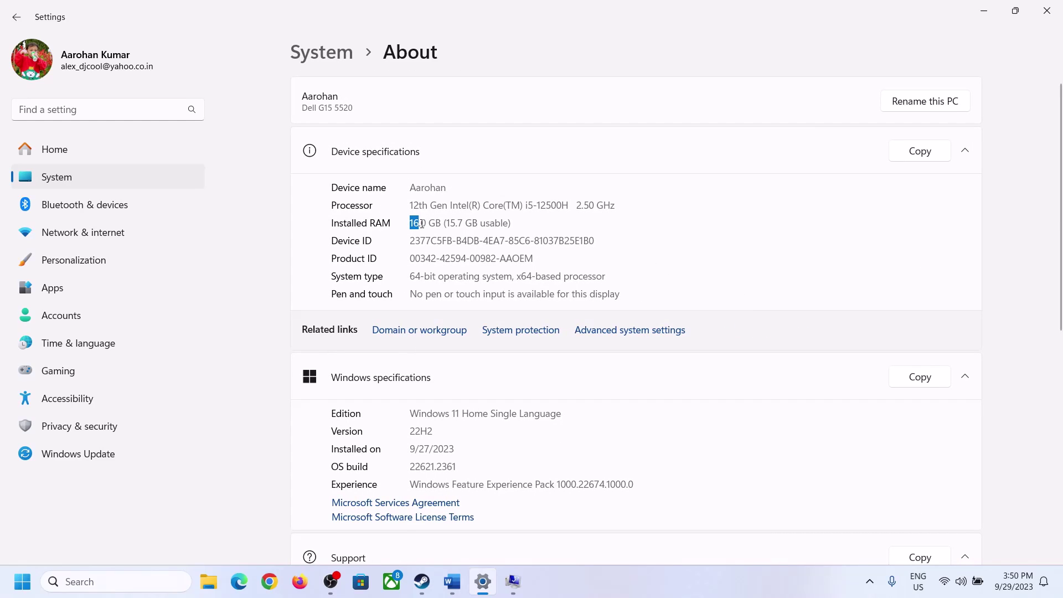